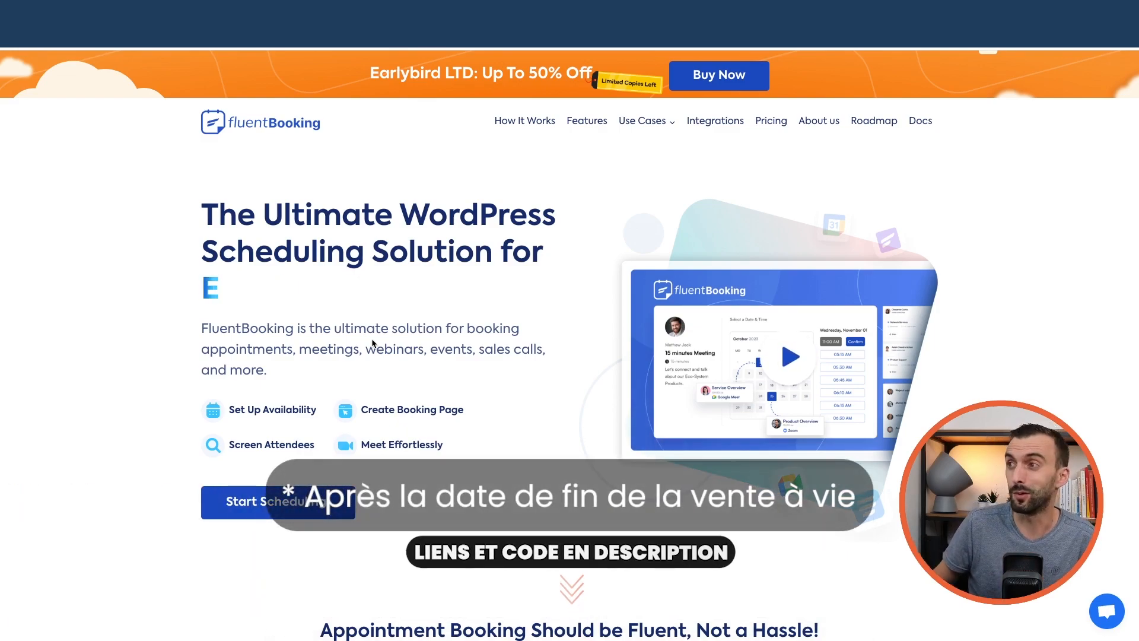
- Examine the FluentBooking home page, from its headline features to the sections on who it suits and how it works
scroll(486, 355, "down", 1)
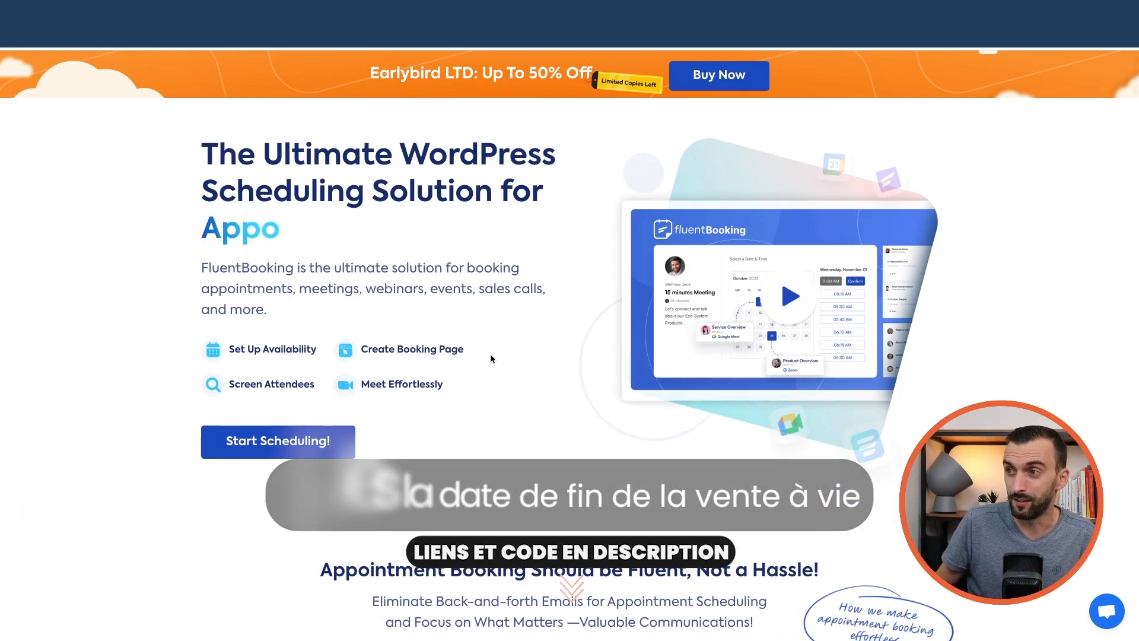
scroll(493, 355, "down", 1)
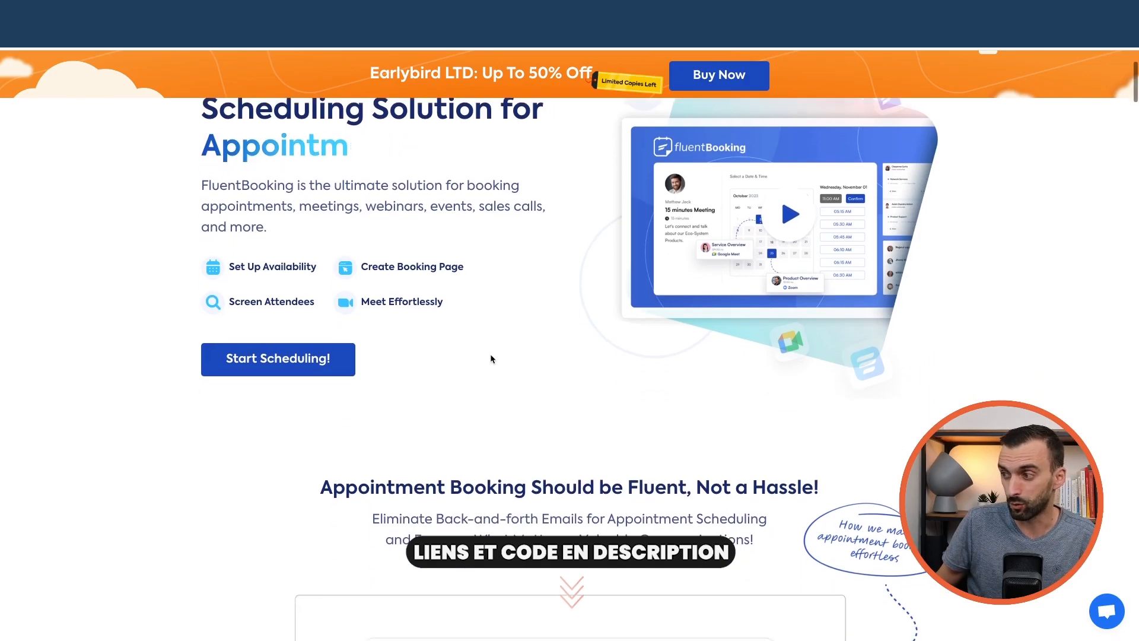
scroll(490, 354, "down", 9)
scroll(490, 359, "down", 15)
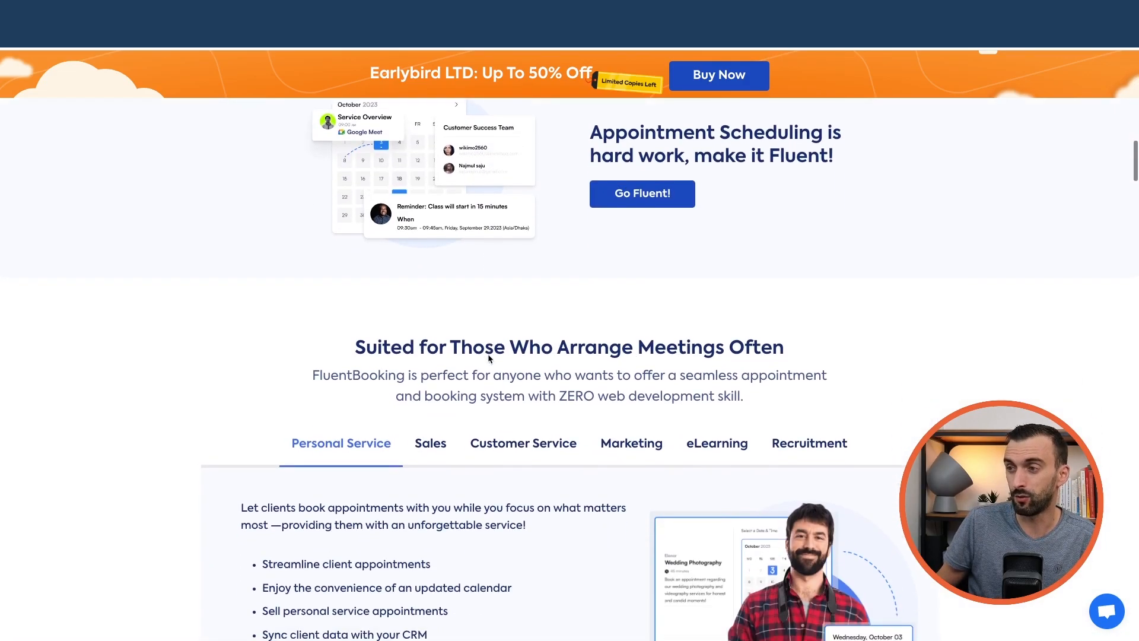
scroll(488, 357, "up", 6)
scroll(488, 356, "up", 3)
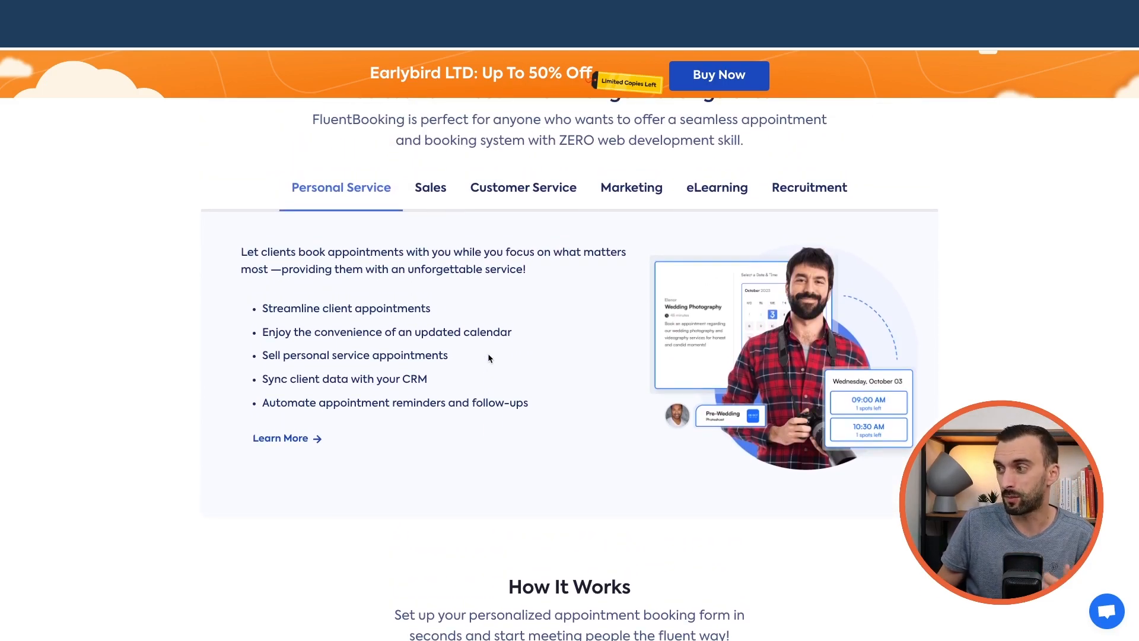
scroll(489, 356, "down", 7)
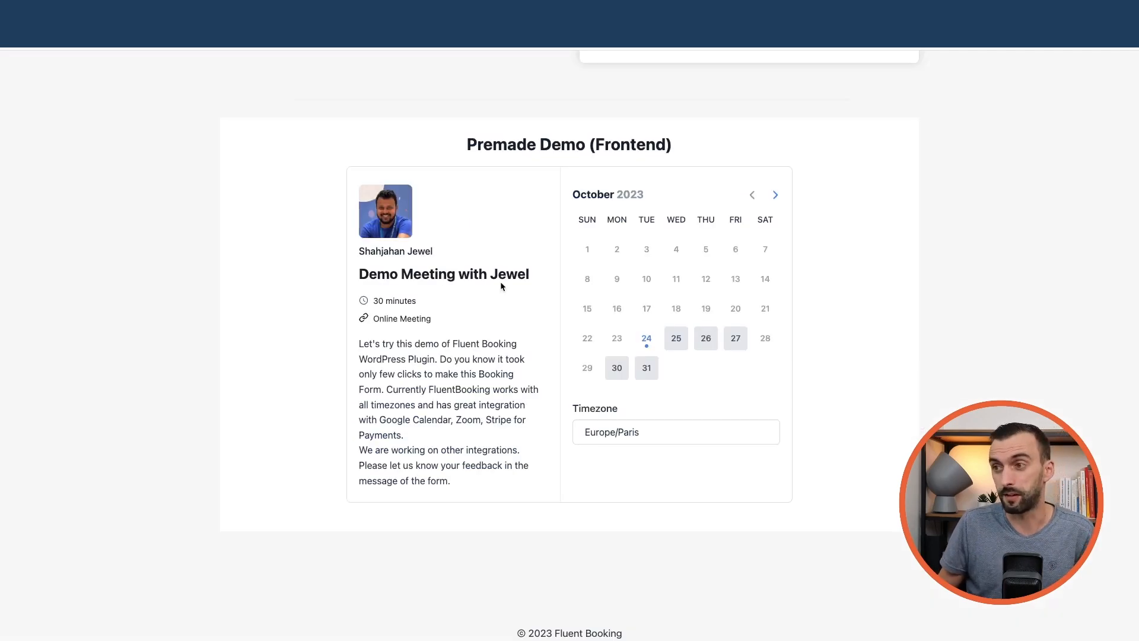
- Try the premade booking demo by choosing Wednesday, October 25 and the 11:00 AM slot
left_click(676, 338)
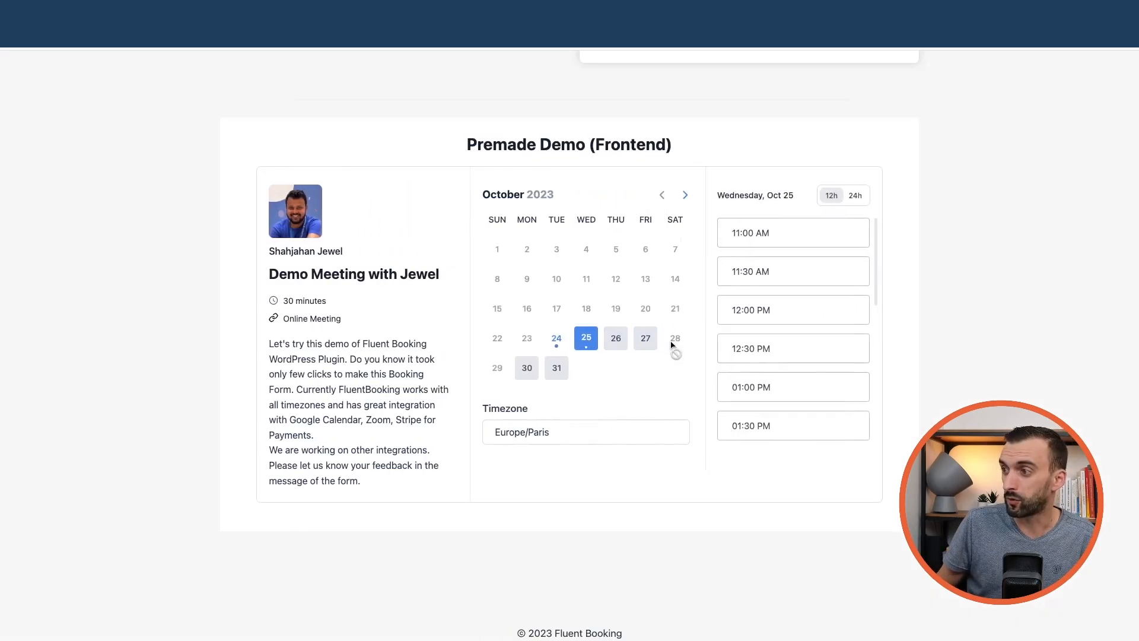
left_click(753, 238)
left_click(837, 236)
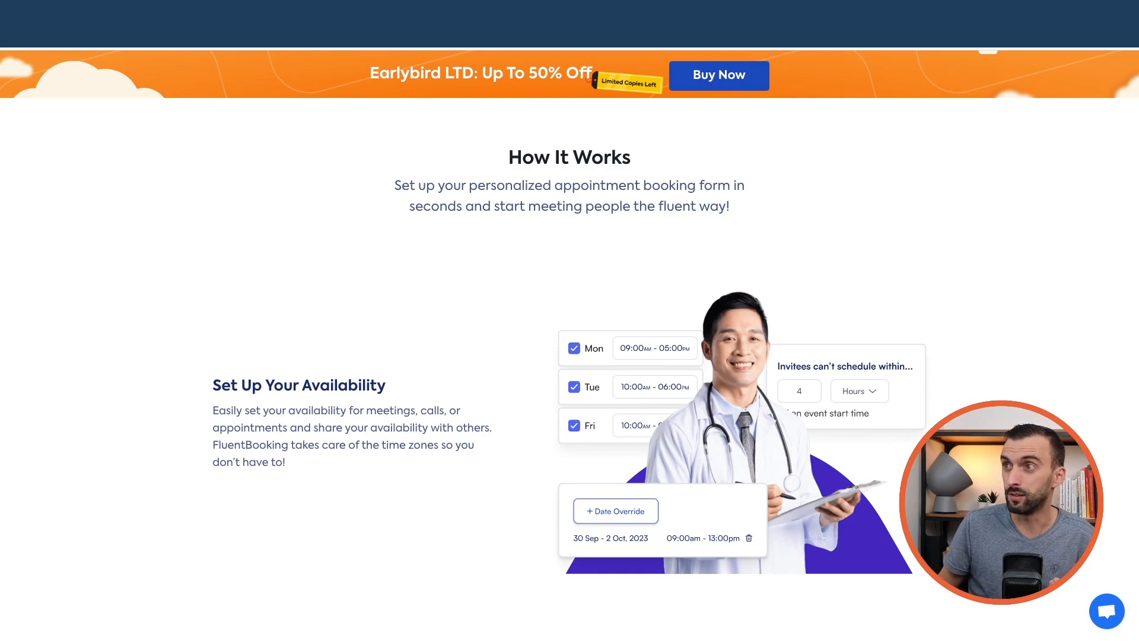
- Download the FluentBooking plugin from the WP Manage Ninja account and save fluent-booking-pro-1.0.5 (1).zip in Téléchargements
left_click(475, 11)
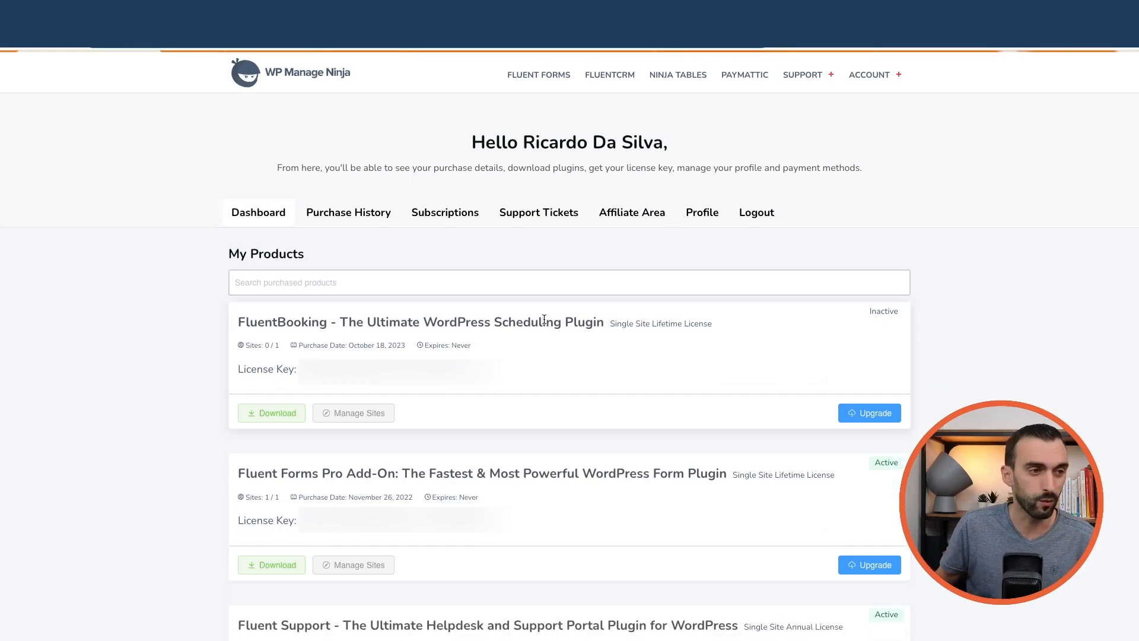
left_click(278, 414)
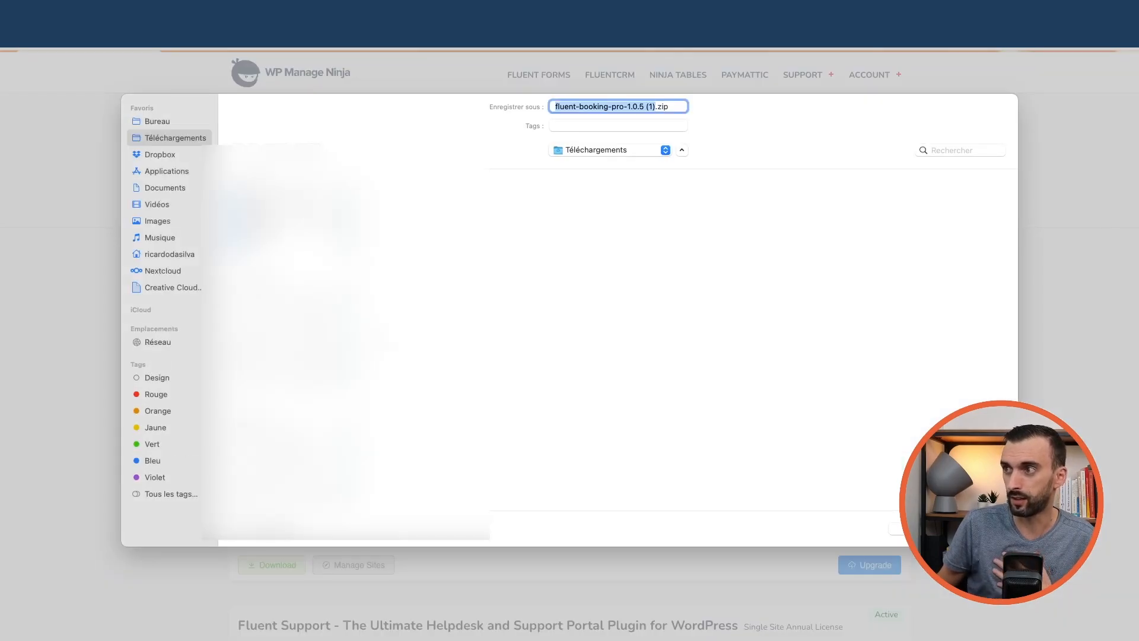
key("Return")
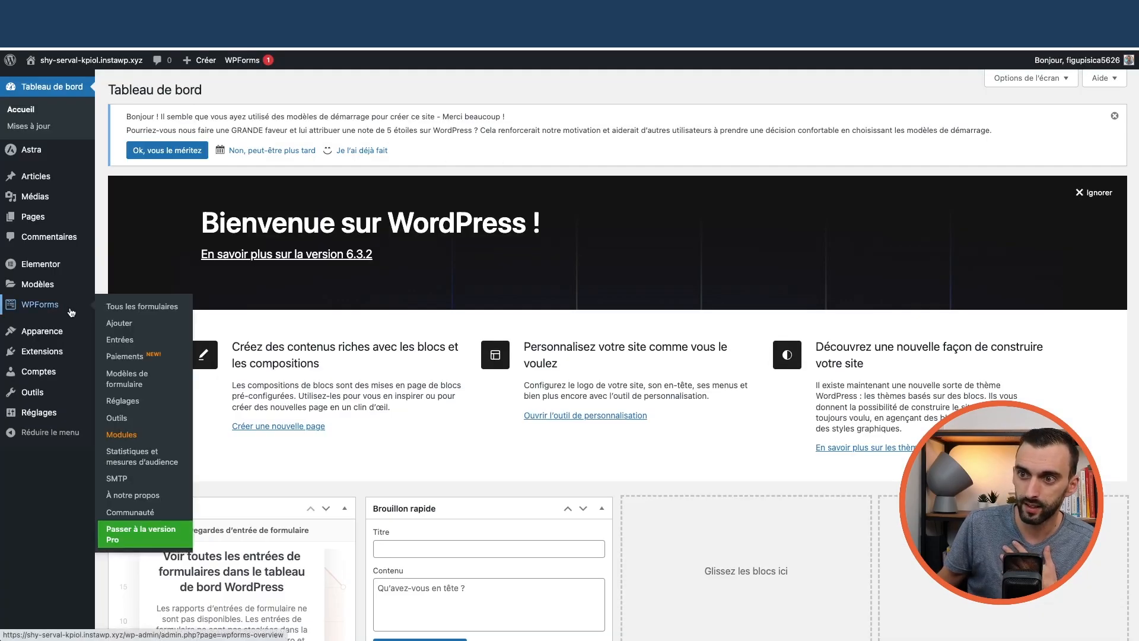
- Install the plugin in WordPress from the uploaded file fluent-booking-pro-1.0.5 (1).zip and activate it
mouse_move(54, 356)
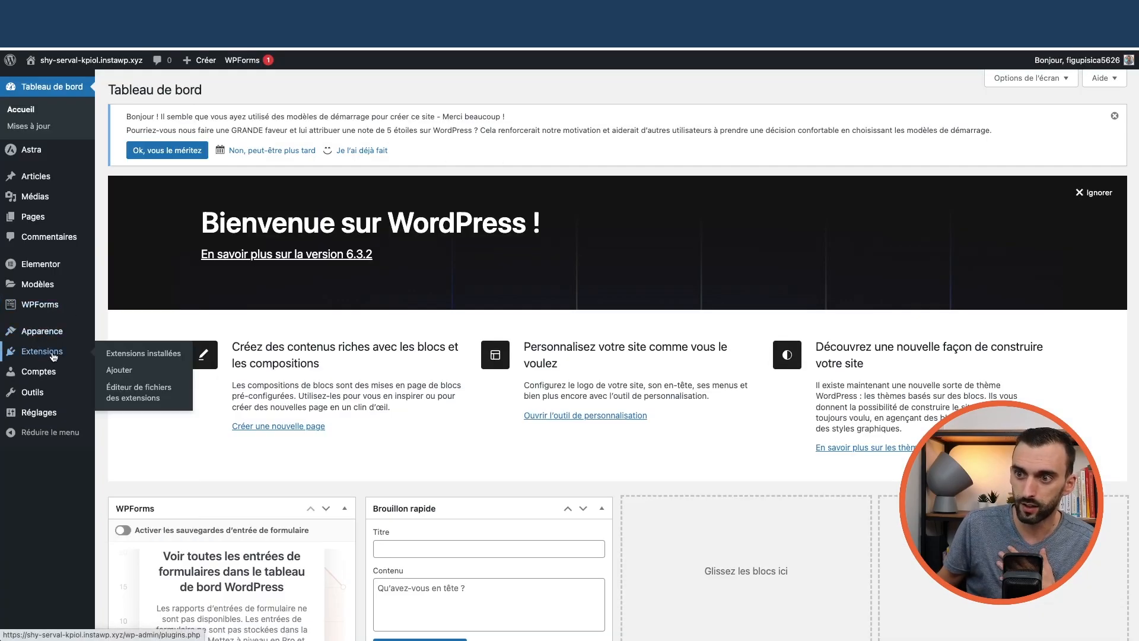
left_click(125, 355)
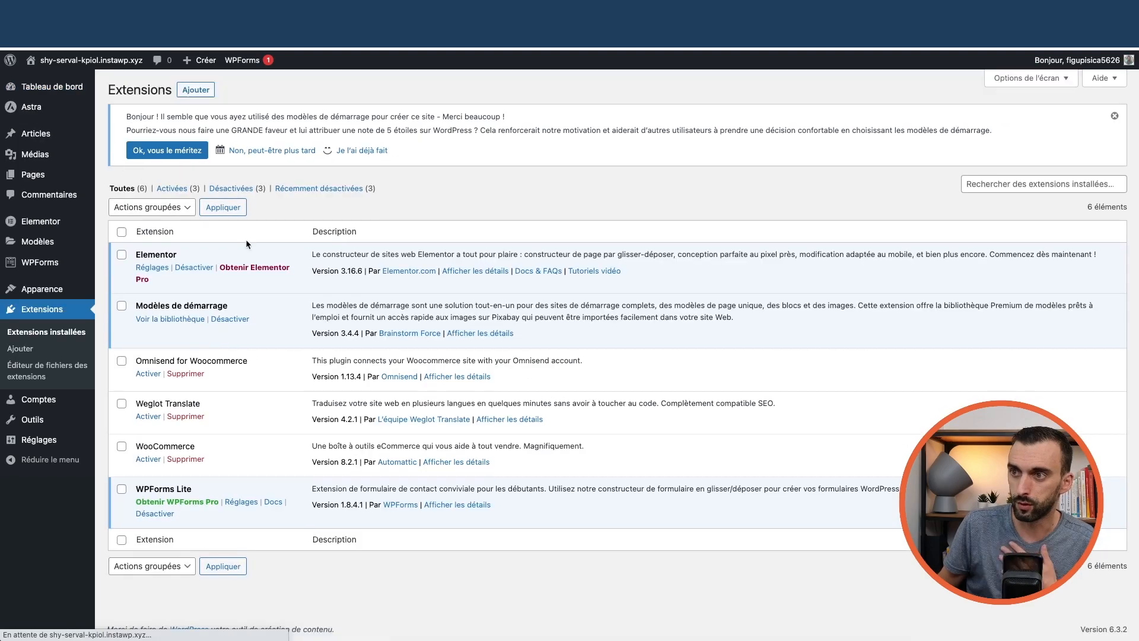
left_click(196, 91)
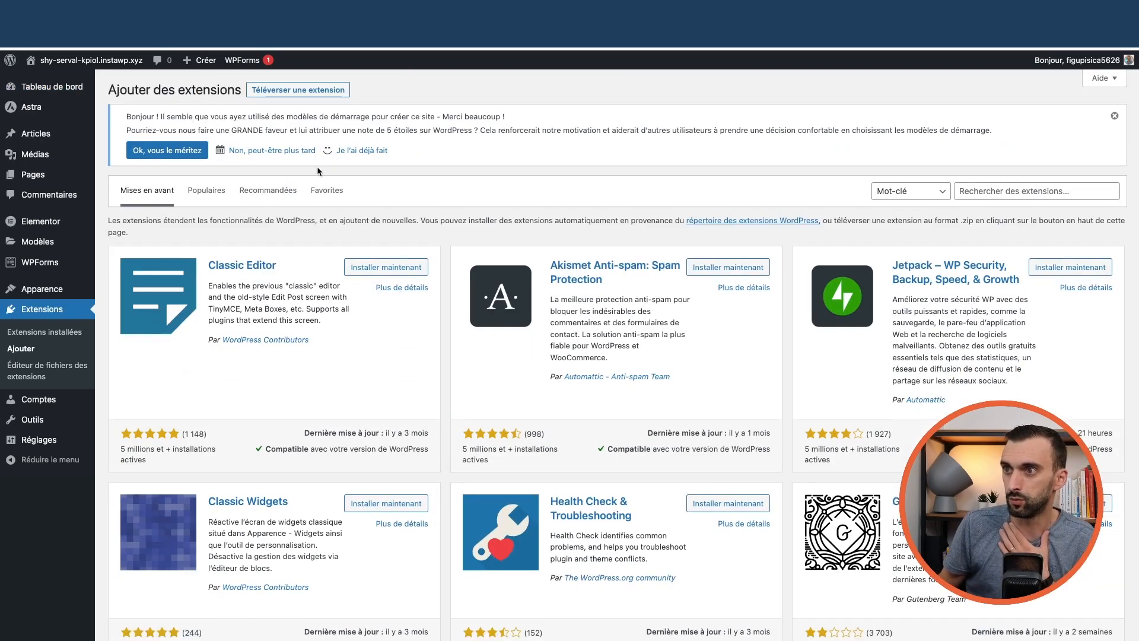
left_click(298, 90)
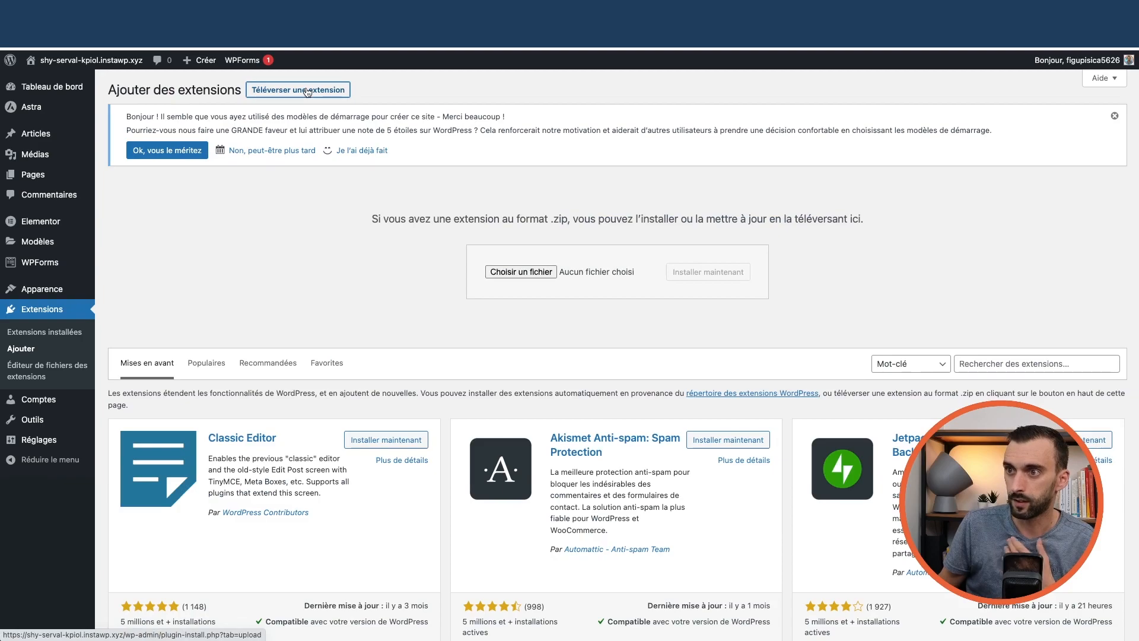
left_click(512, 276)
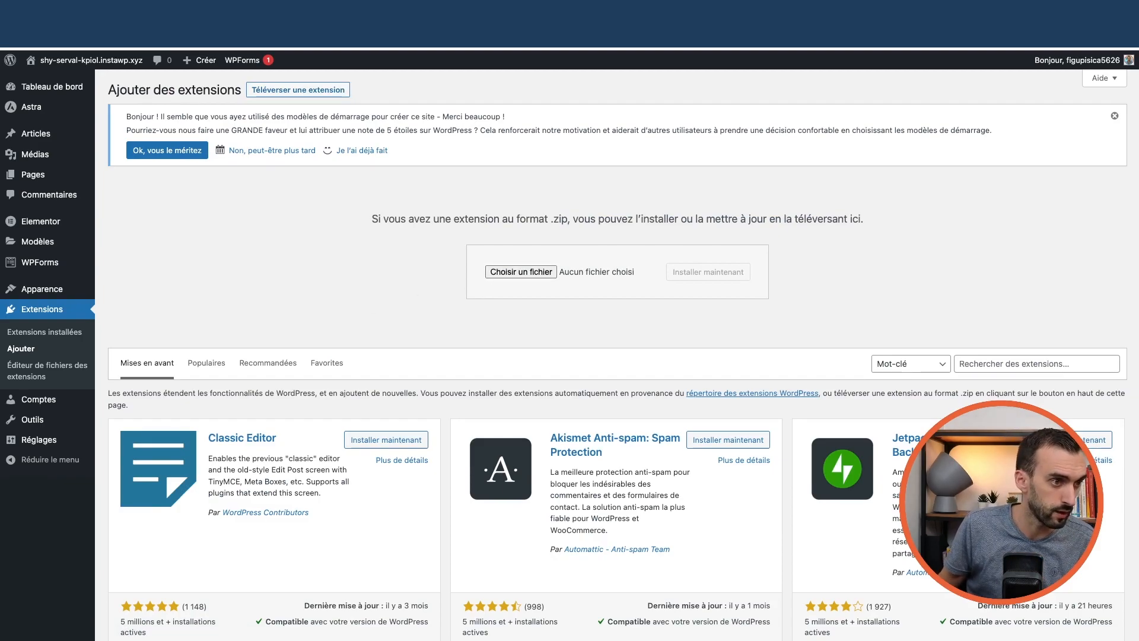
left_click_drag(338, 211, 524, 289)
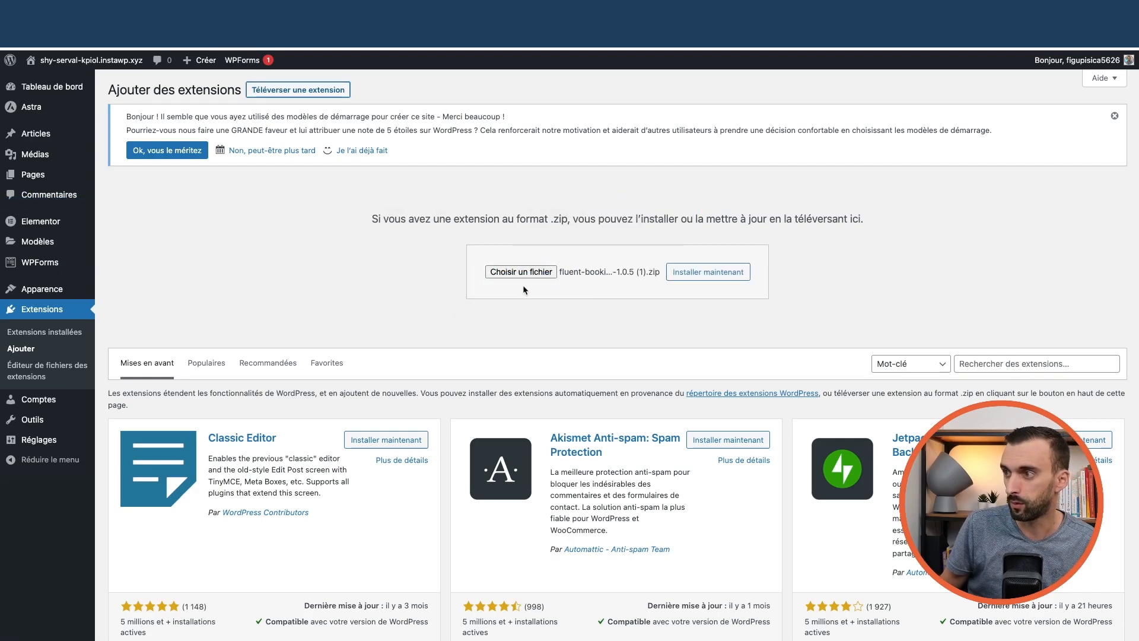
left_click(710, 276)
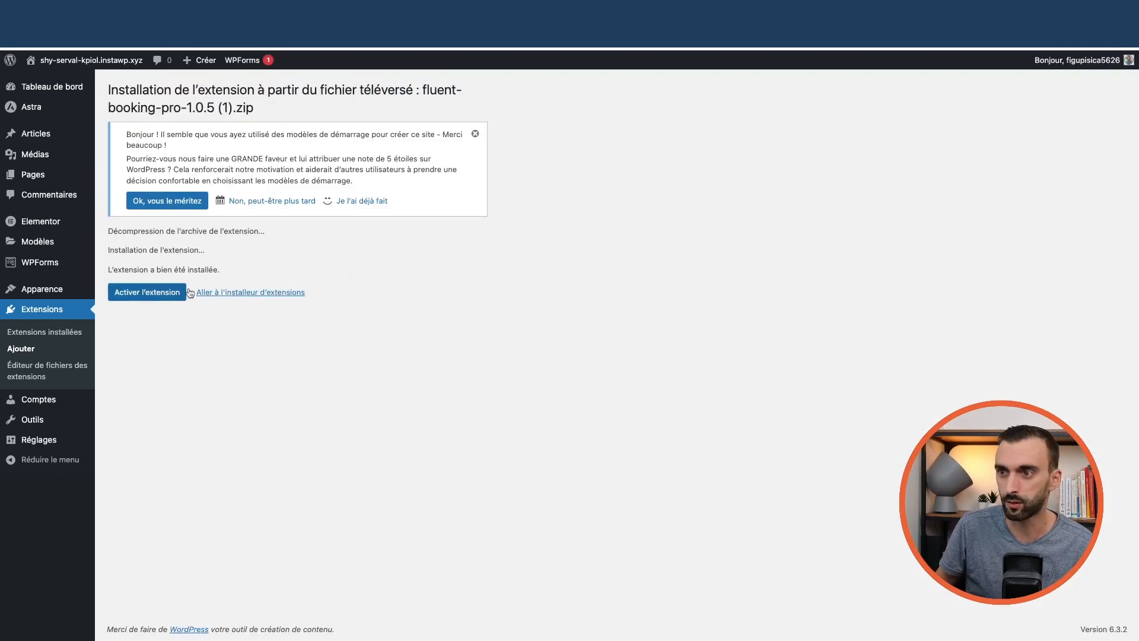
left_click(165, 299)
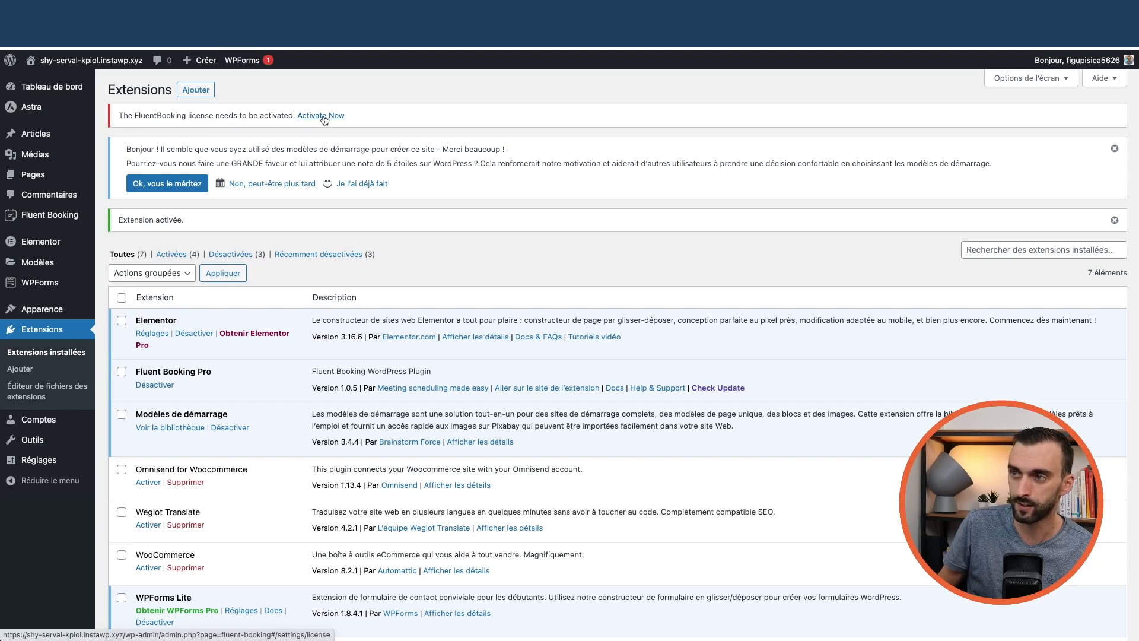
- Copy the FluentBooking license key from the WP Manage Ninja account into Fluent Booking's license settings and verify it
mouse_move(53, 215)
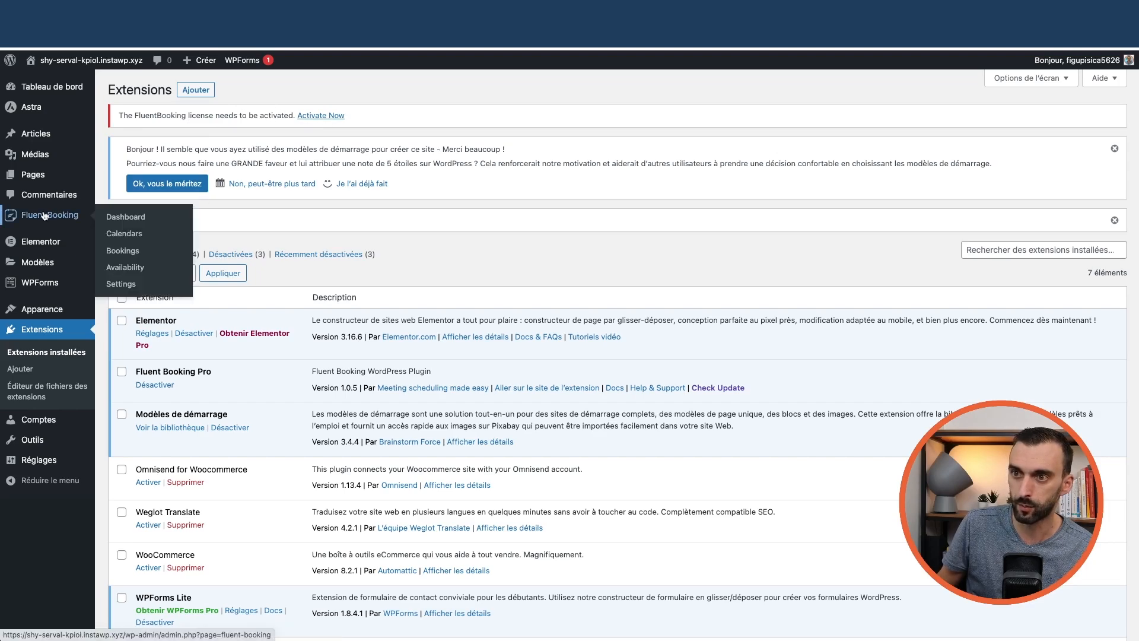
left_click(123, 286)
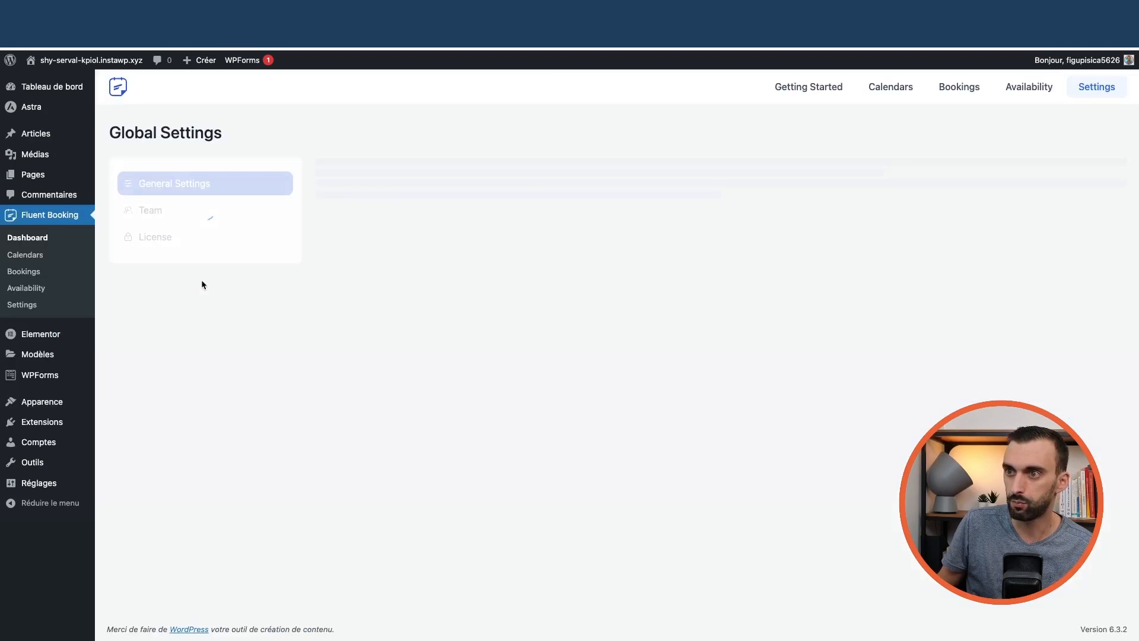
left_click(156, 350)
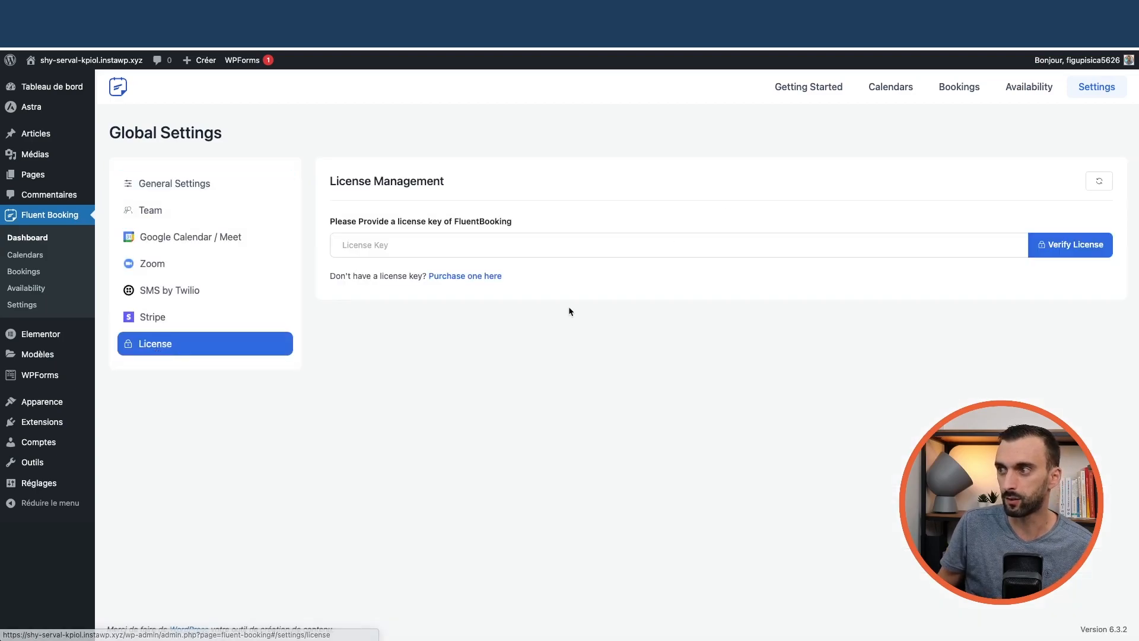
left_click(486, 24)
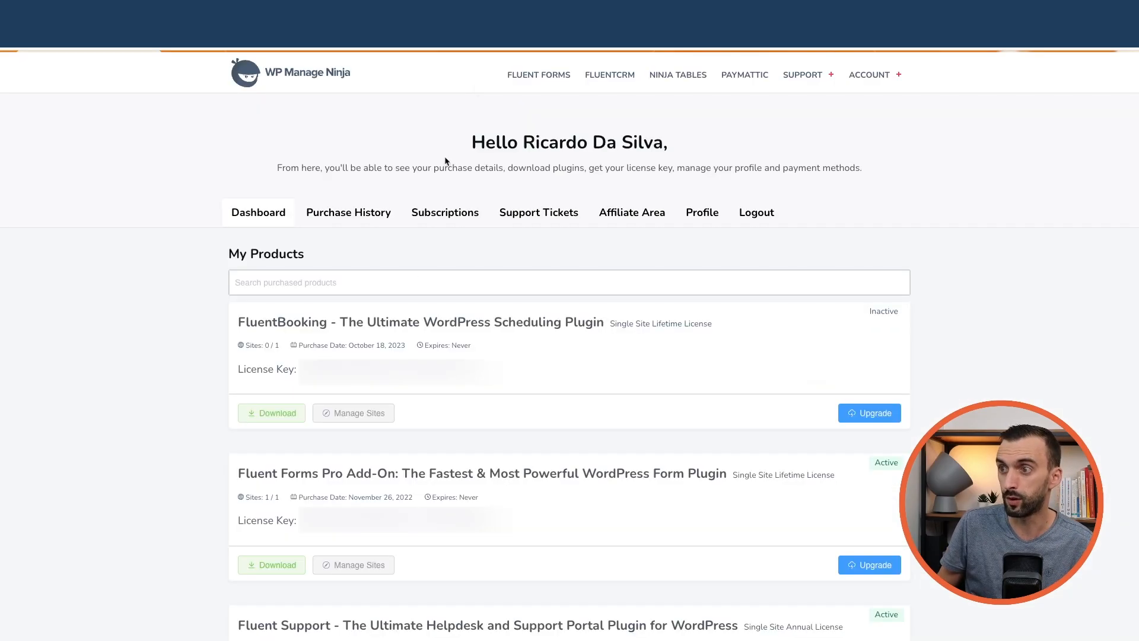
double_click(396, 371)
left_click(534, 24)
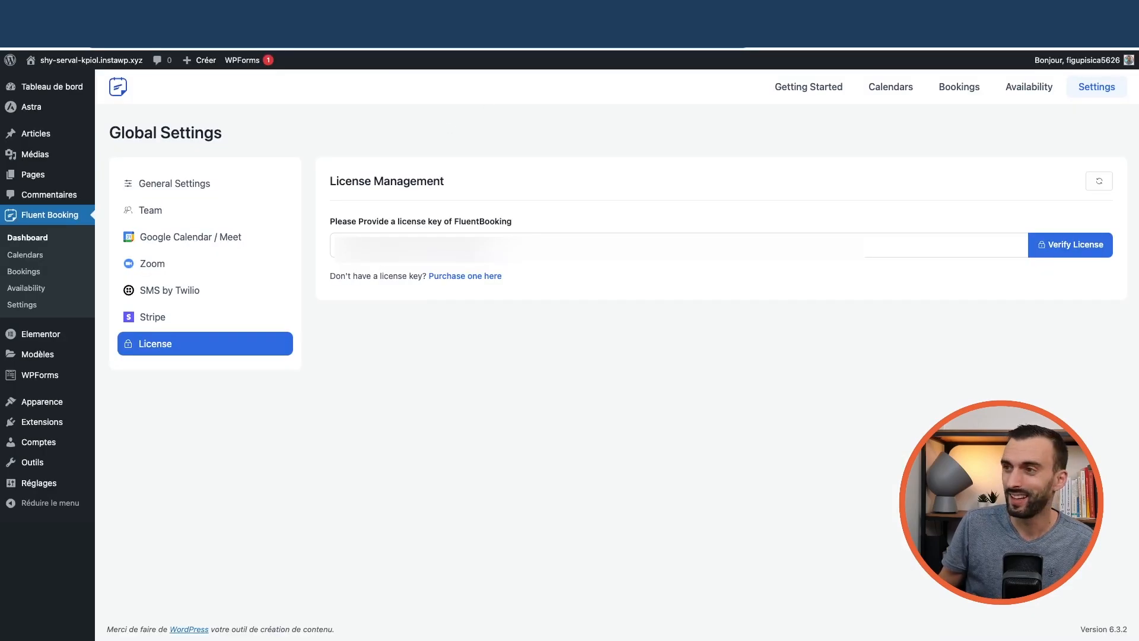
left_click(1056, 253)
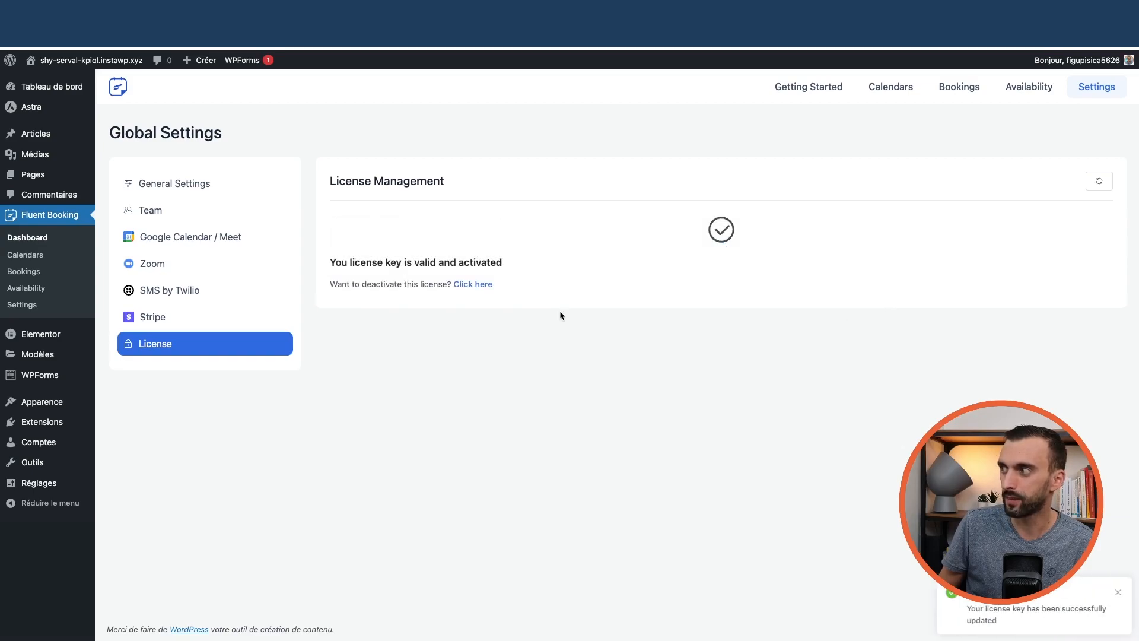
- Start the first booking event from the Fluent Booking dashboard as One to One, named "RDV" plus the host's first name
left_click(50, 239)
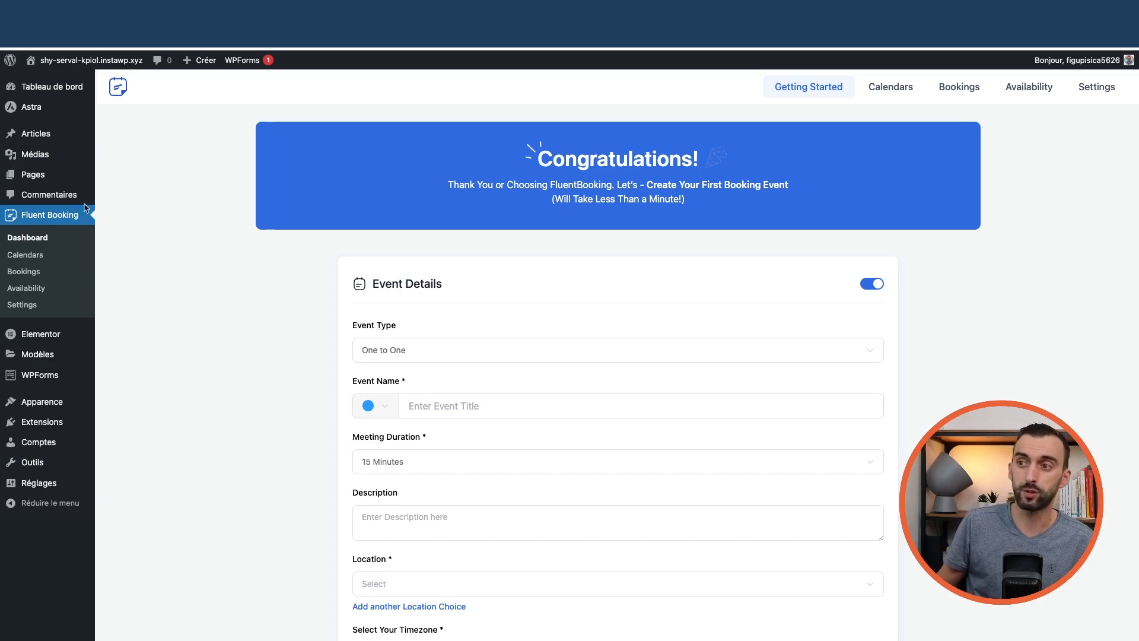
scroll(221, 319, "down", 1)
scroll(221, 320, "down", 1)
left_click(374, 283)
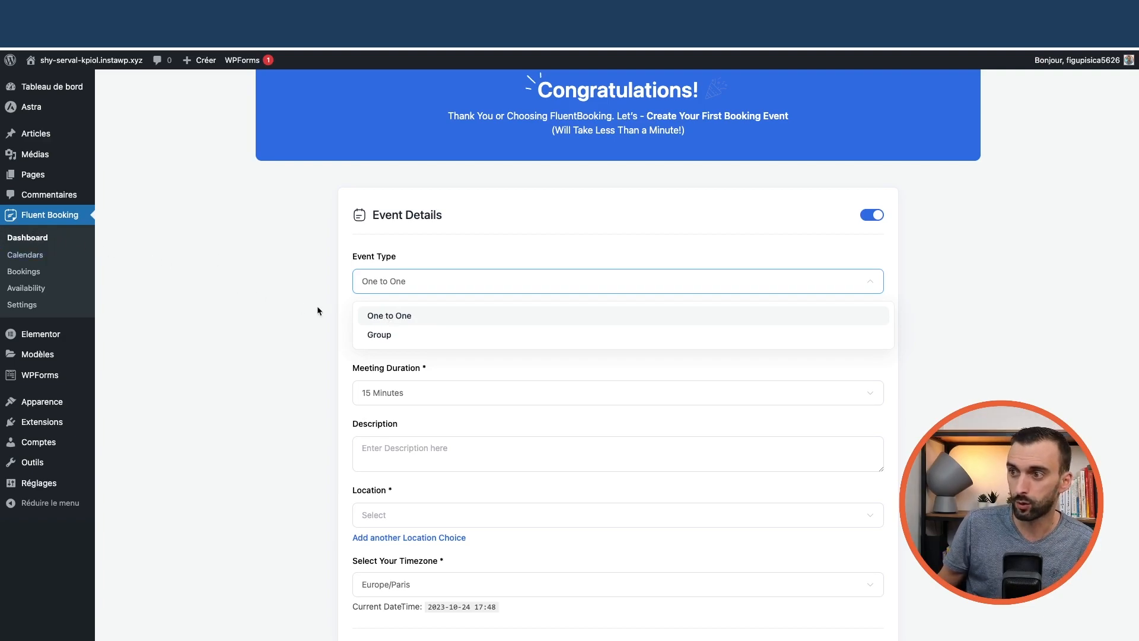
left_click(404, 317)
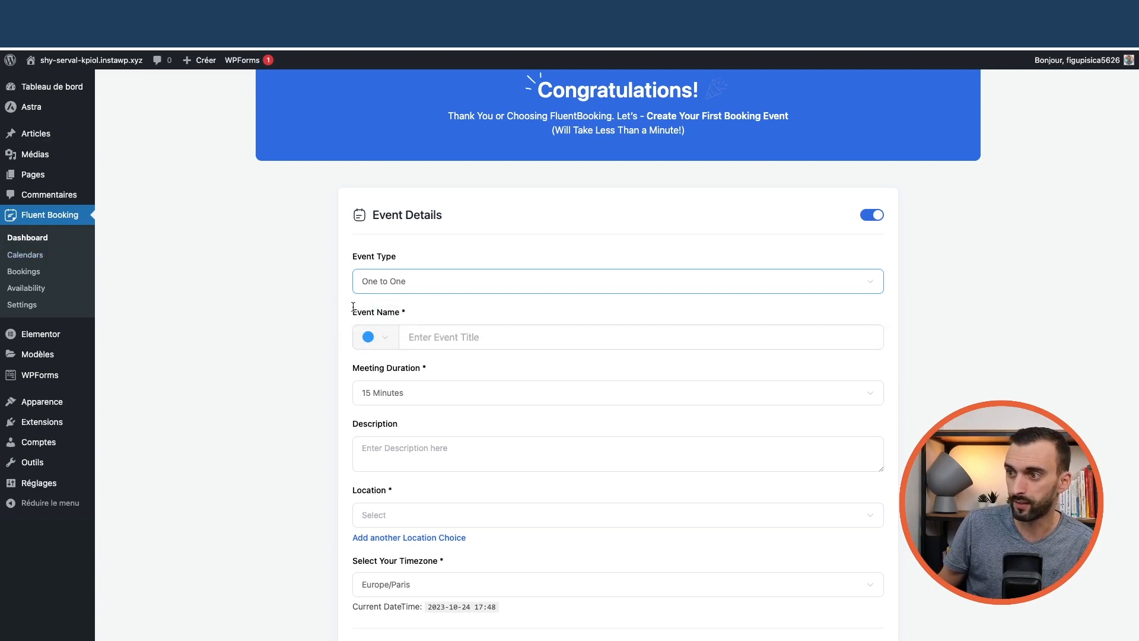
left_click(458, 337)
type("RDV Ricardo")
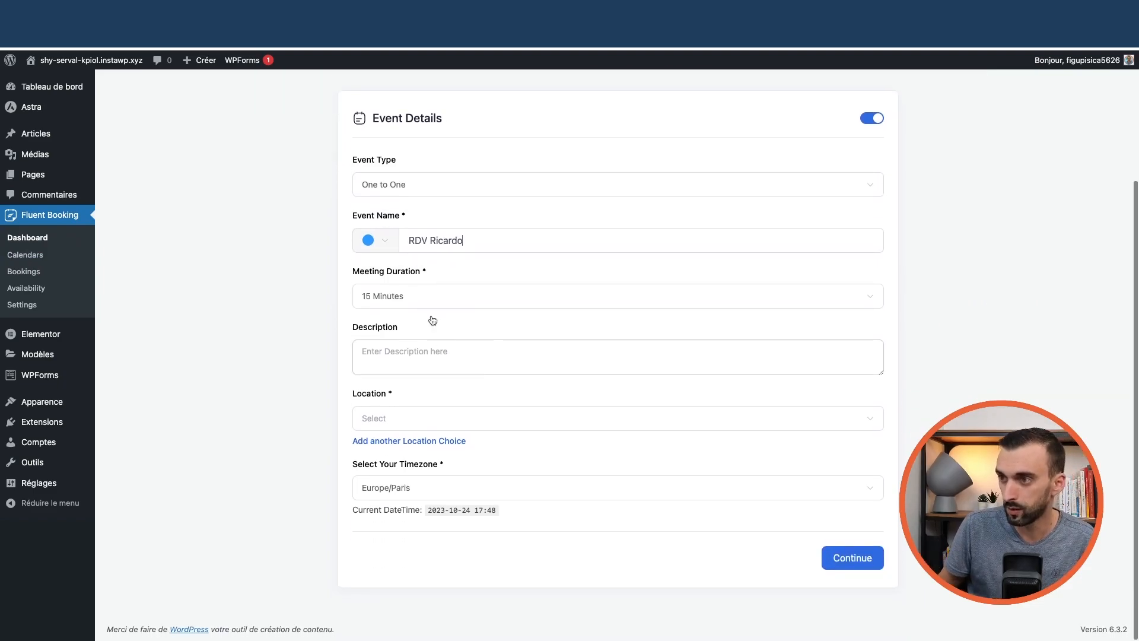
- Set the meeting duration to 30 Minutes and enter "RDv avec" plus the host's first name as the description
left_click(416, 296)
left_click(395, 349)
left_click(402, 362)
type("RDv avec Ricardo")
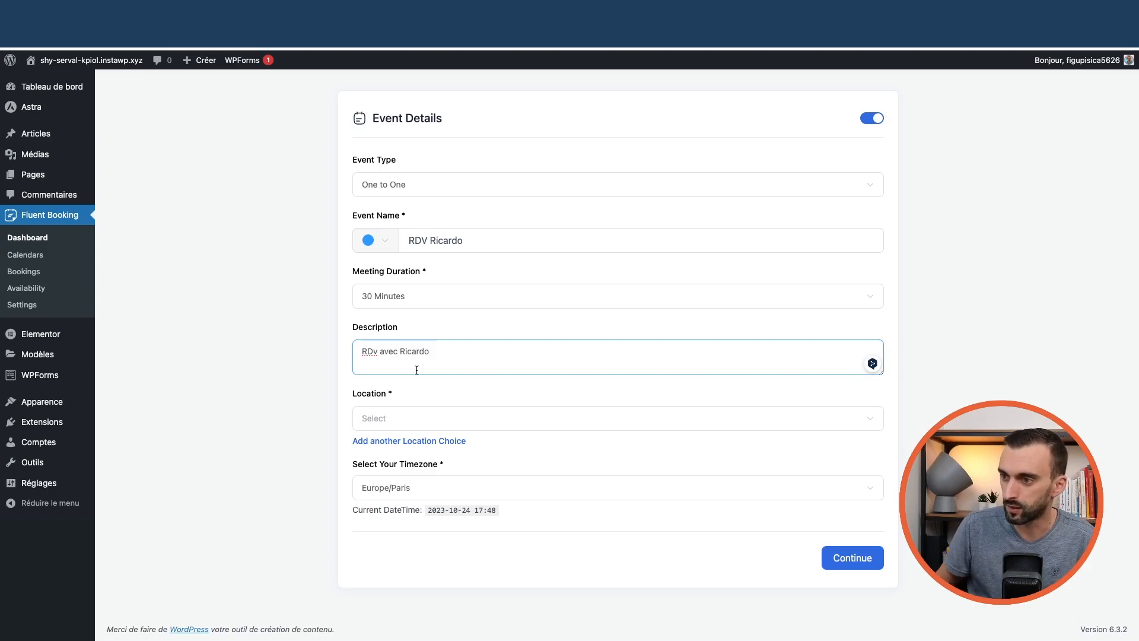
left_click(421, 417)
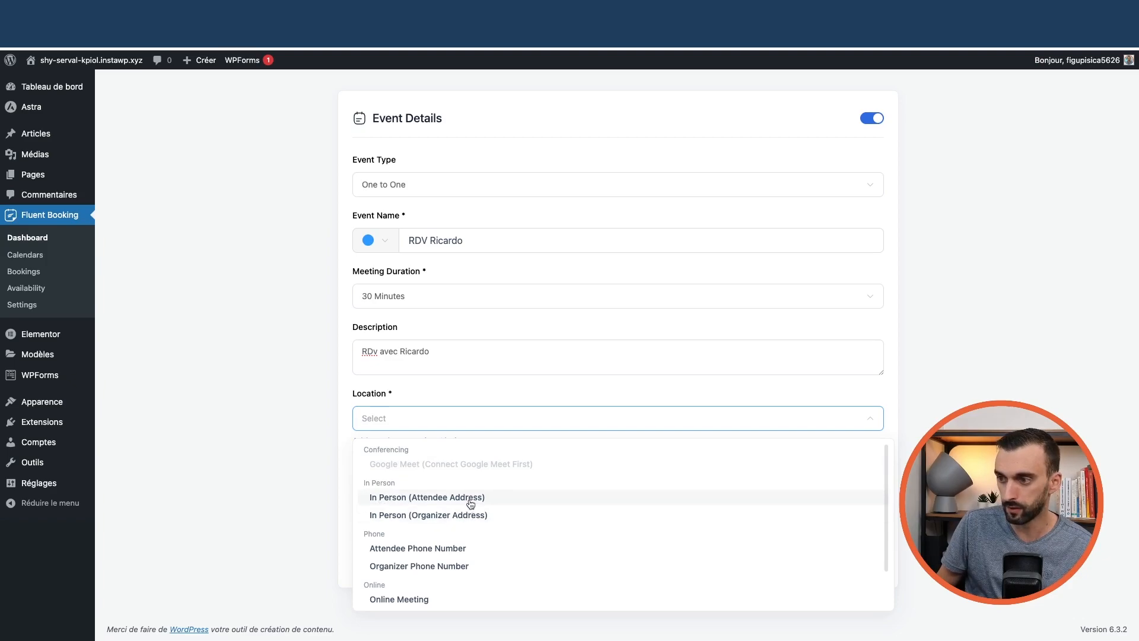
left_click(411, 600)
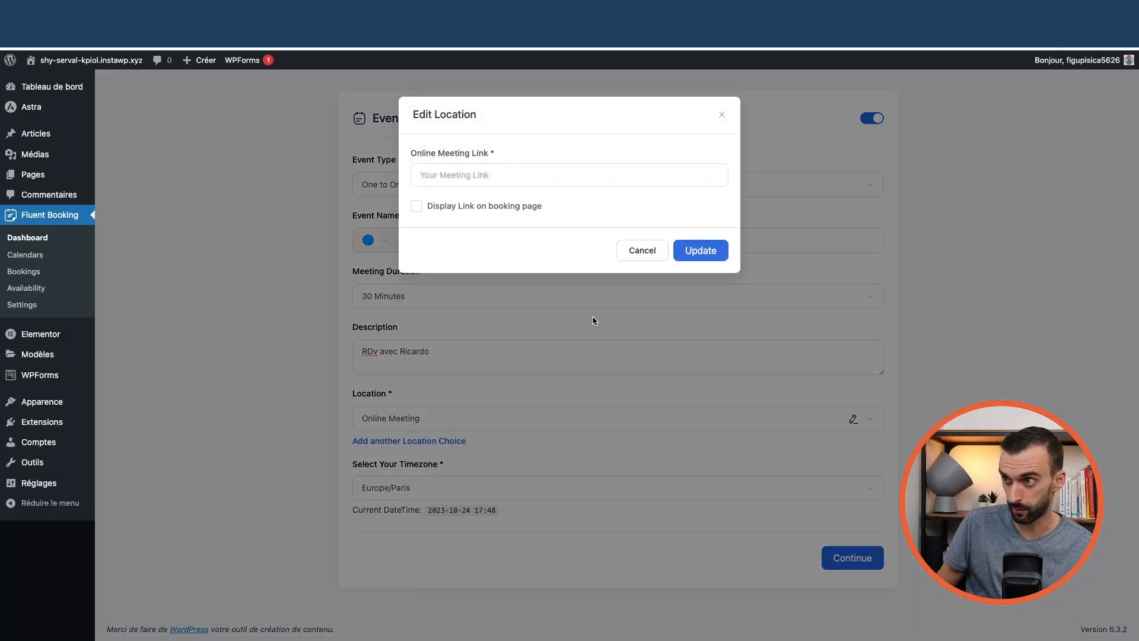
left_click(487, 179)
type("www.digiselling.com")
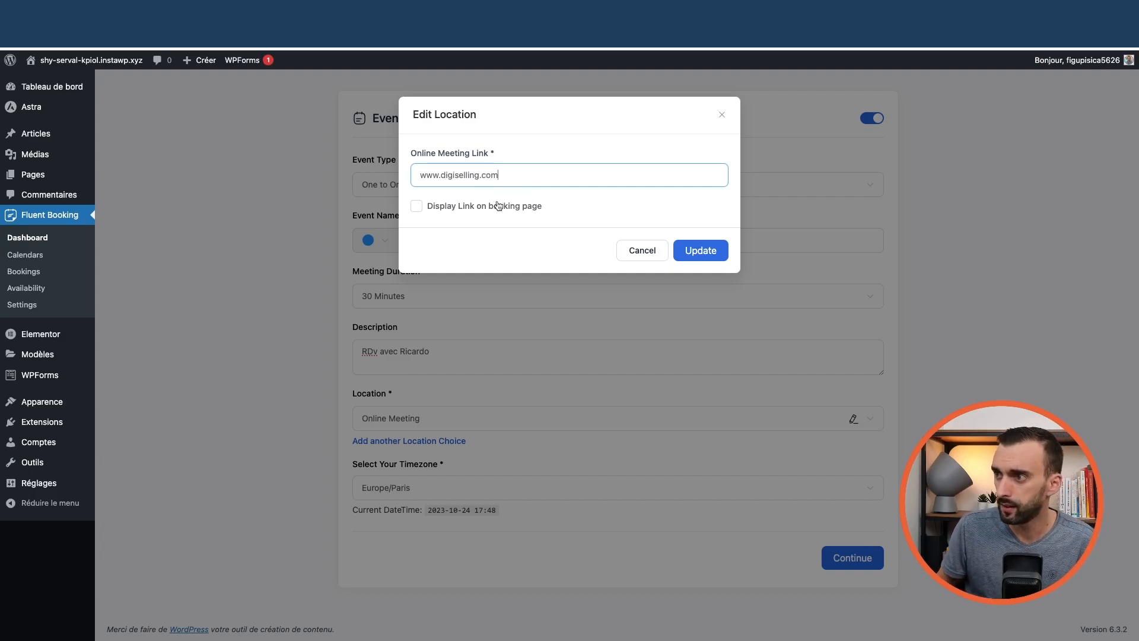
left_click(477, 207)
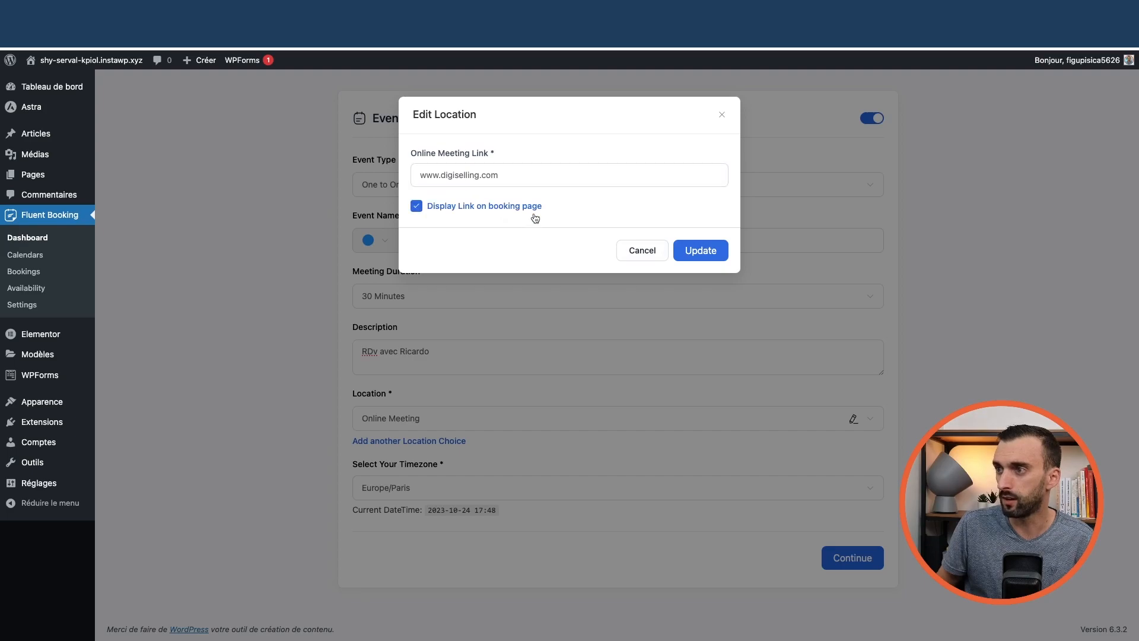
left_click(486, 213)
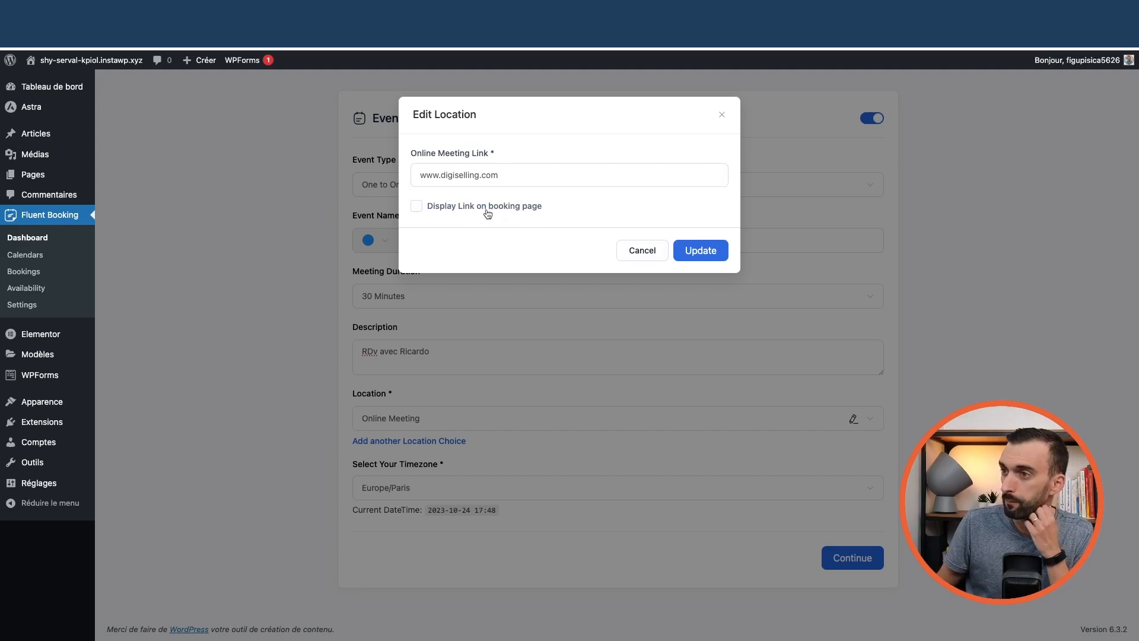
left_click(488, 213)
left_click(705, 254)
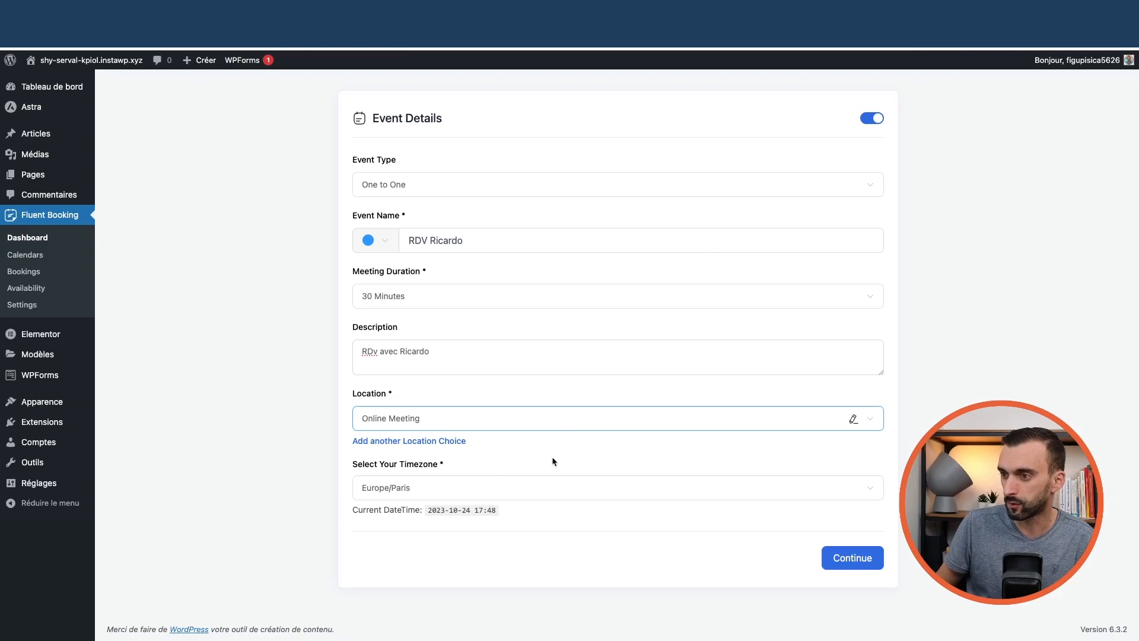
- Continue to the weekly availability, add a second time slot for Monday, and set Monday's first slot to 06:15–12:30
left_click(849, 553)
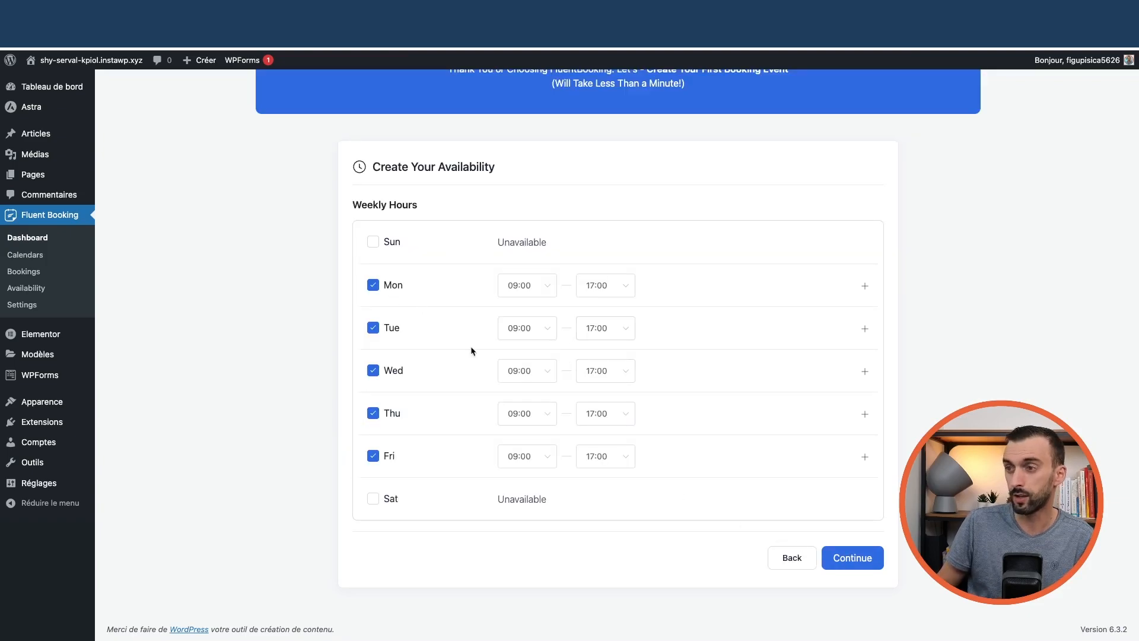
left_click(864, 287)
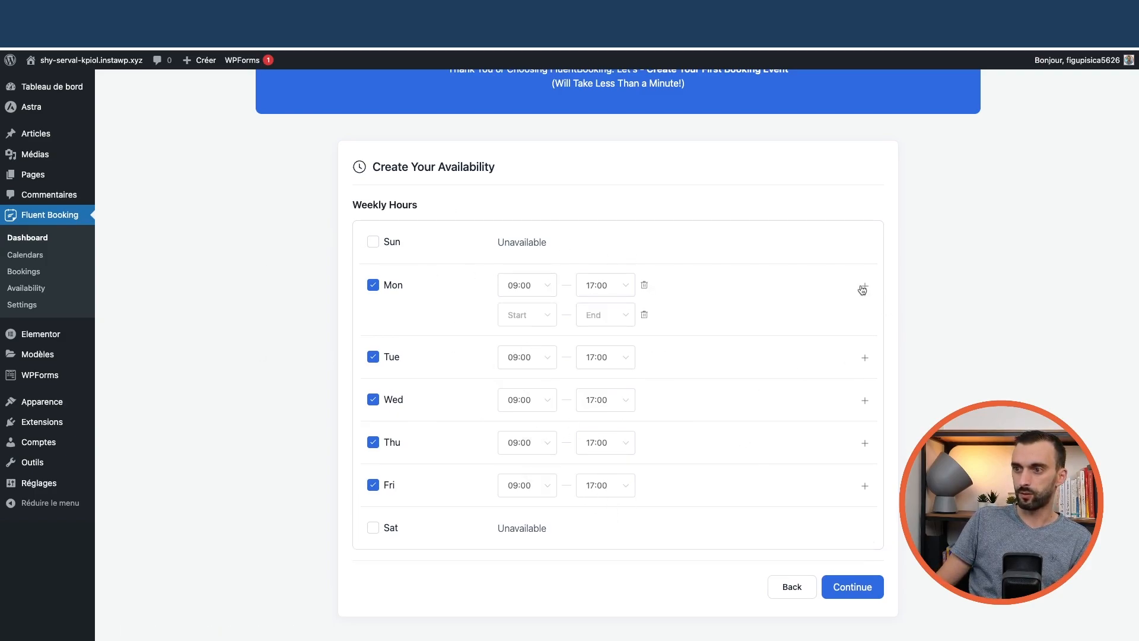
left_click(517, 290)
scroll(531, 336, "up", 2)
scroll(530, 335, "up", 2)
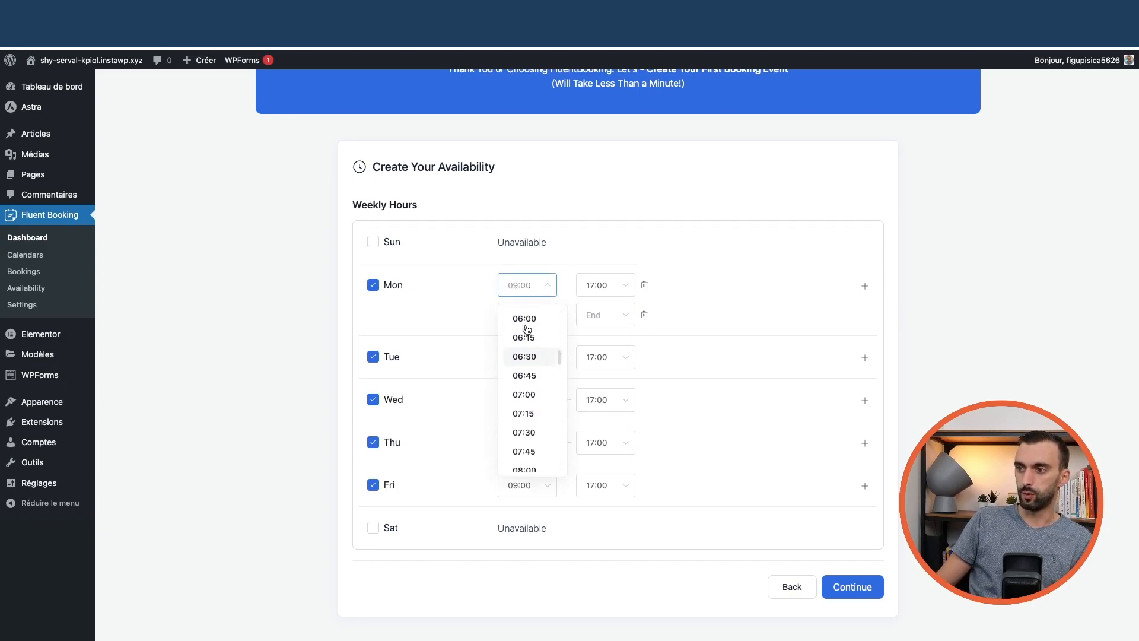
left_click(526, 336)
left_click(590, 287)
scroll(607, 343, "up", 4)
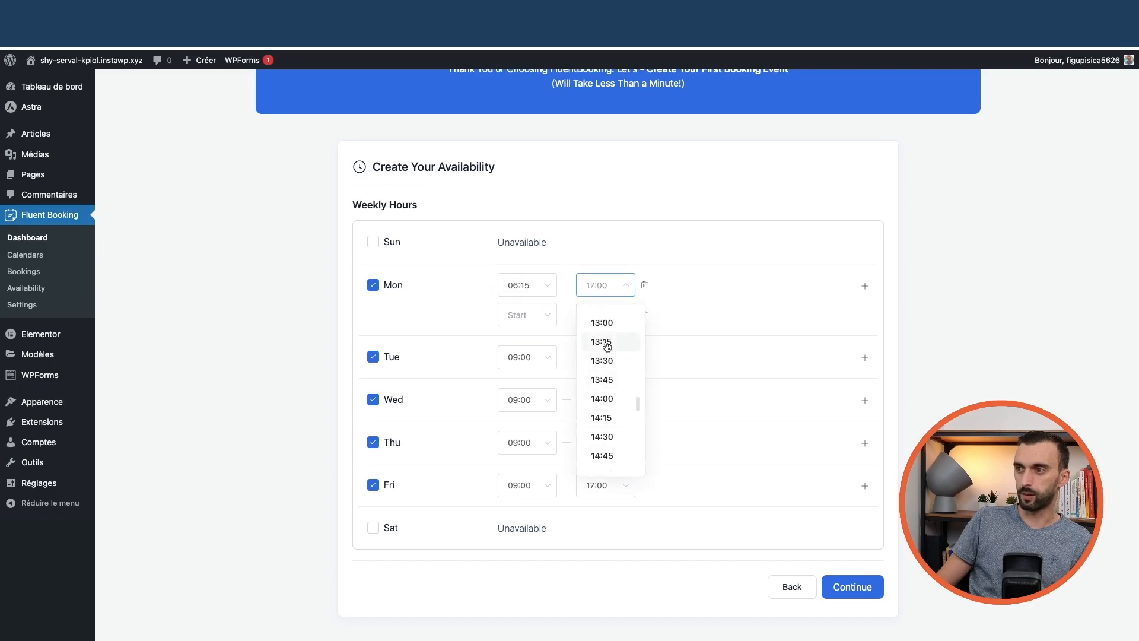
- Set Monday's second time slot to 02:00–05:15 and complete the creation of the booking event
left_click(551, 323)
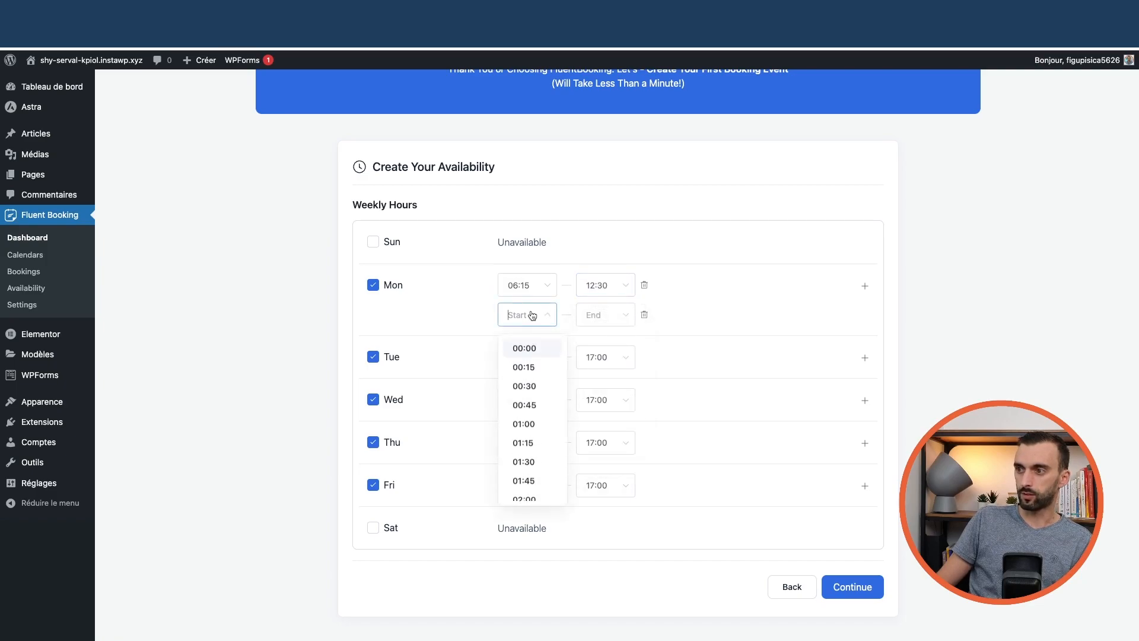
left_click(534, 464)
left_click(603, 322)
scroll(600, 468, "down", 3)
scroll(603, 480, "down", 2)
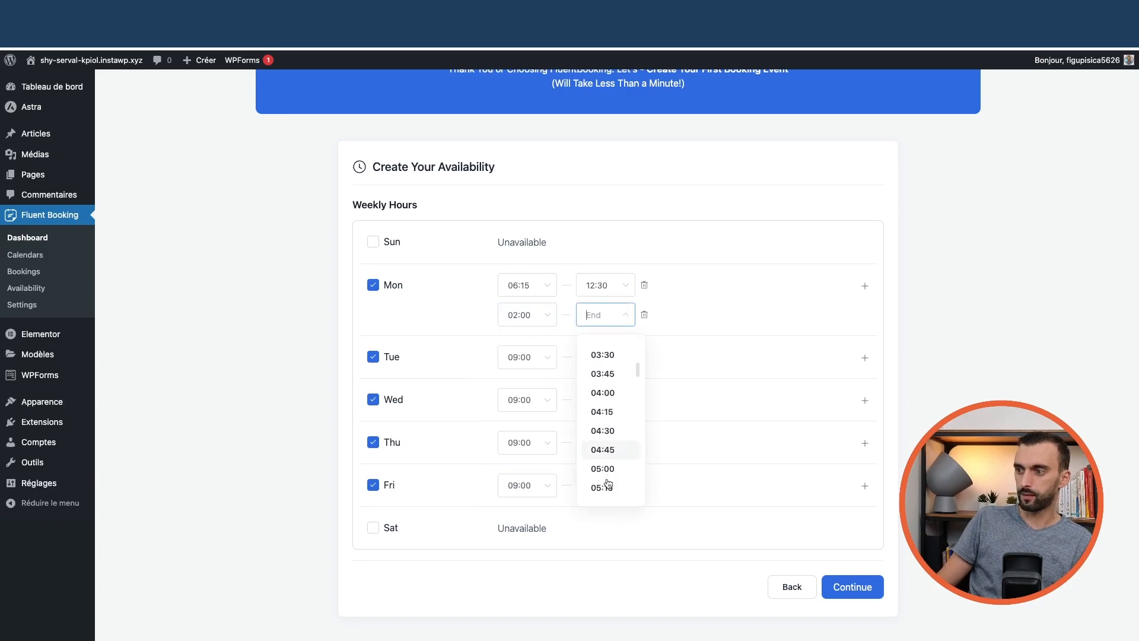
left_click(603, 480)
left_click(842, 592)
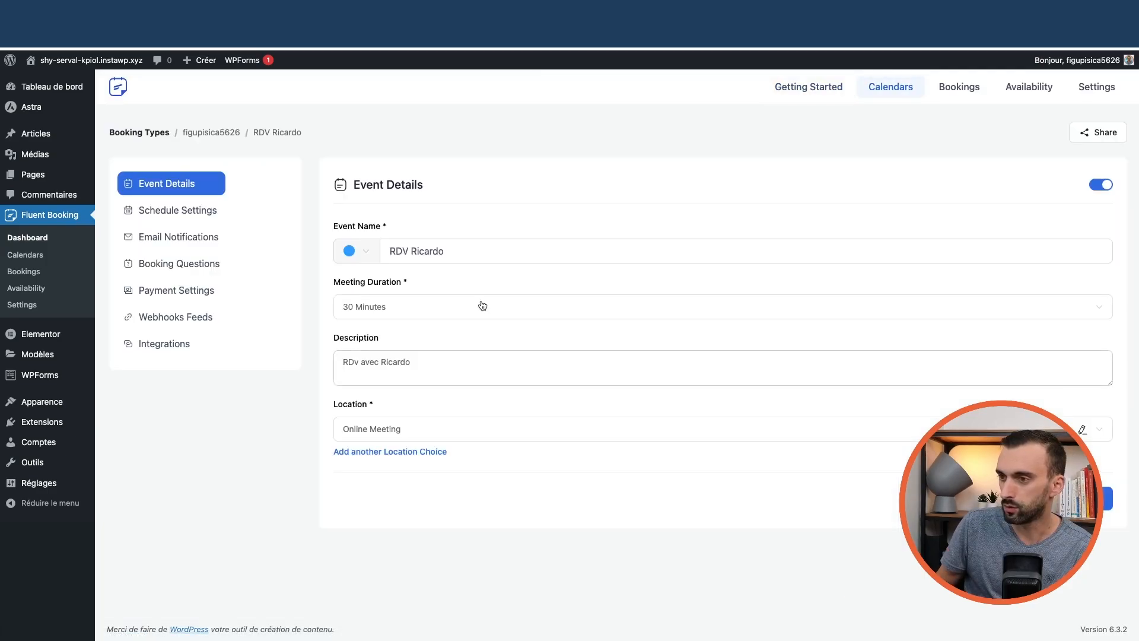
- Review the event's schedule settings, including the date range, existing weekly schedule and custom hours option
left_click(199, 212)
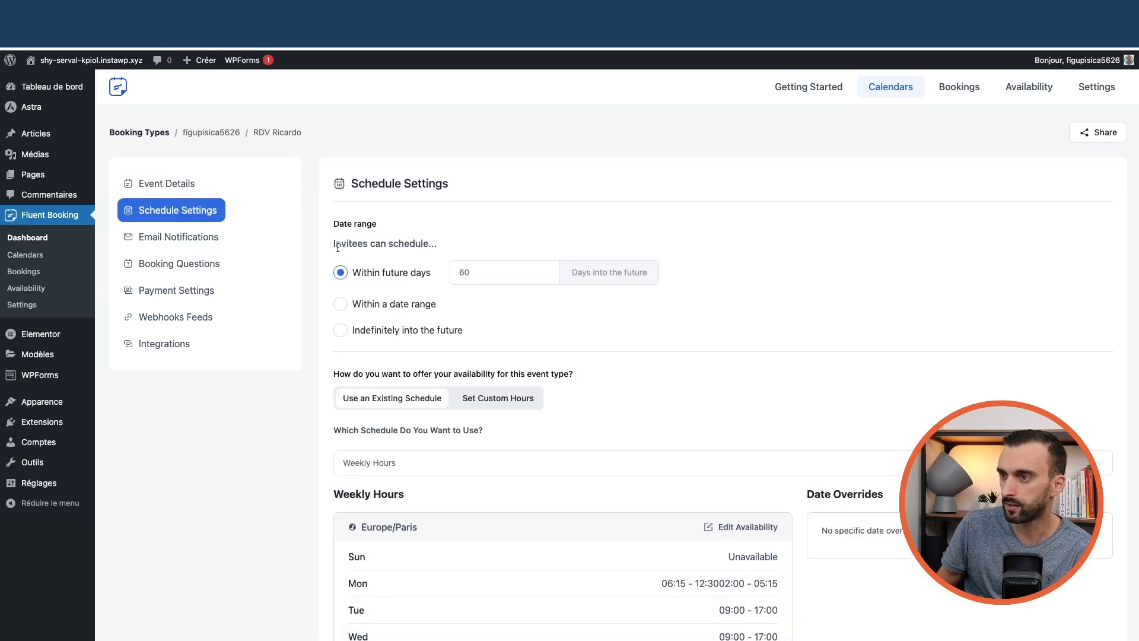
scroll(841, 331, "down", 3)
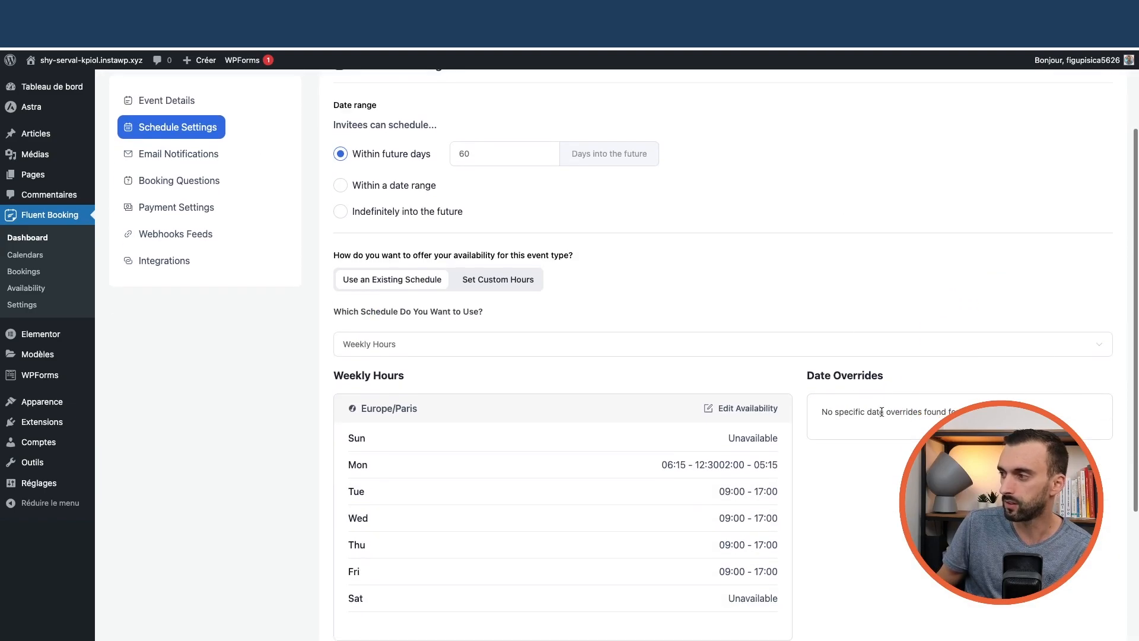
scroll(916, 406, "down", 3)
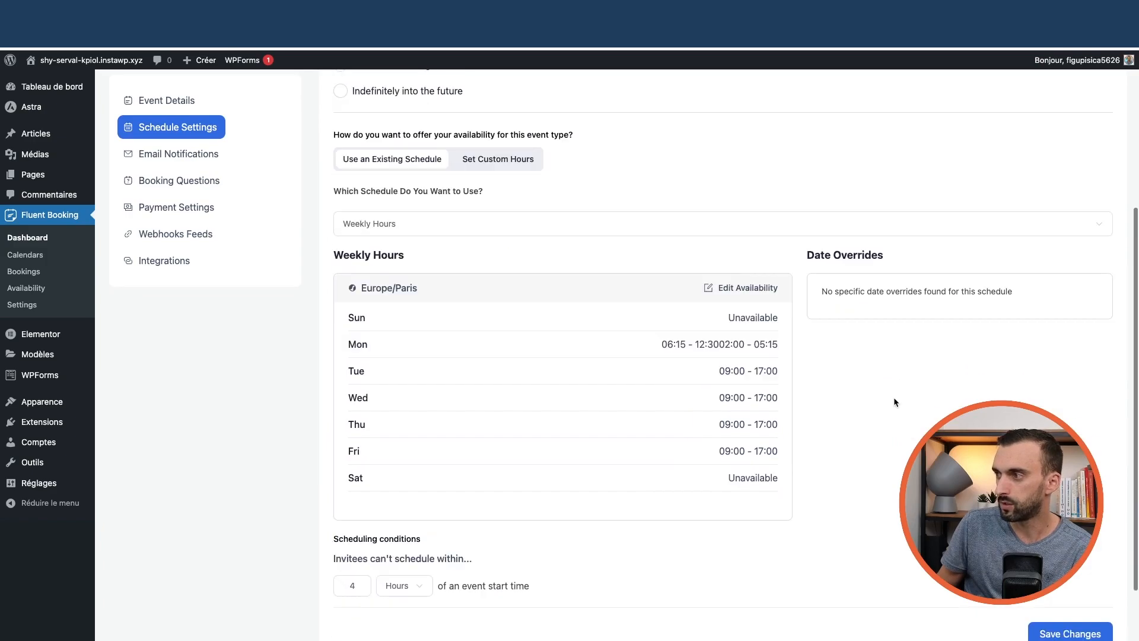
scroll(894, 397, "up", 5)
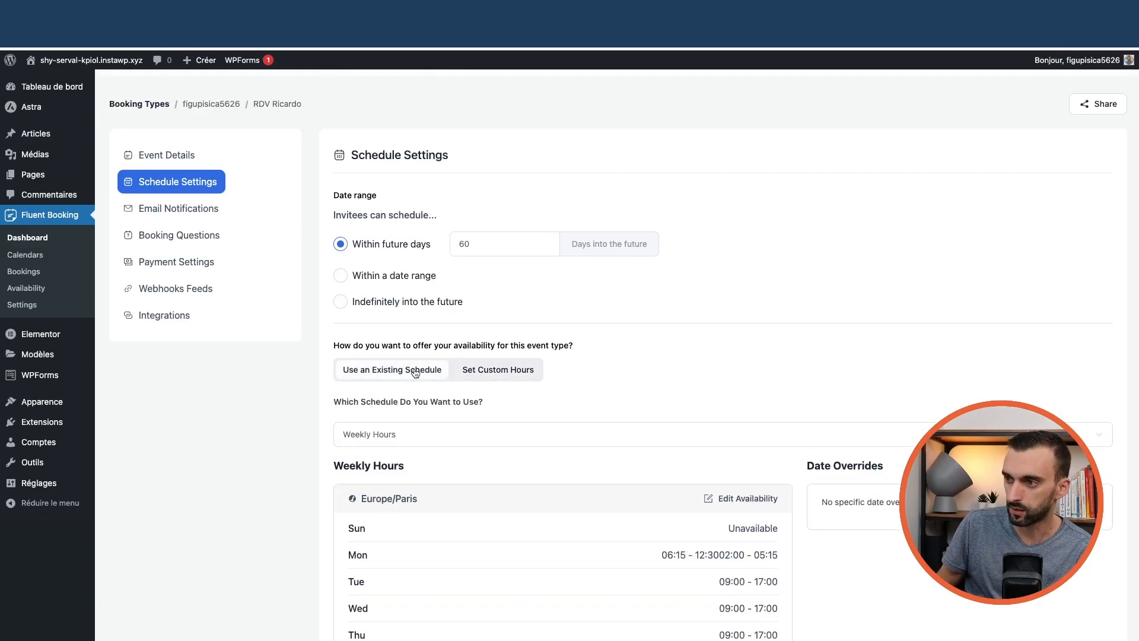
left_click(504, 370)
scroll(940, 325, "down", 3)
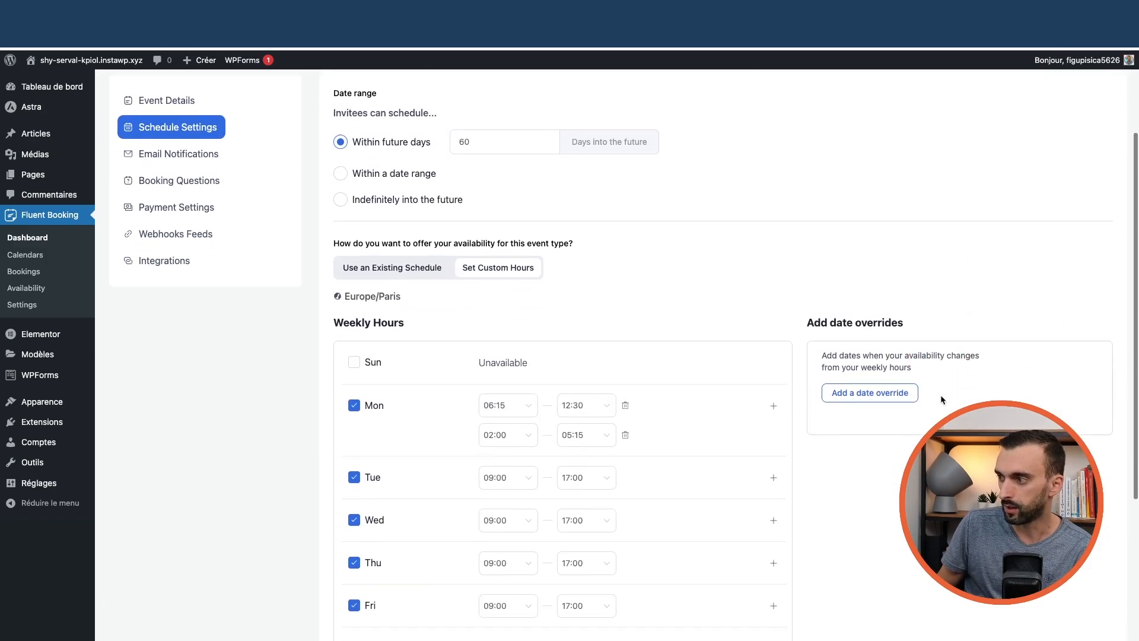
- Try a date override that marks October 31, 2023 as unavailable, and discard it
left_click(878, 326)
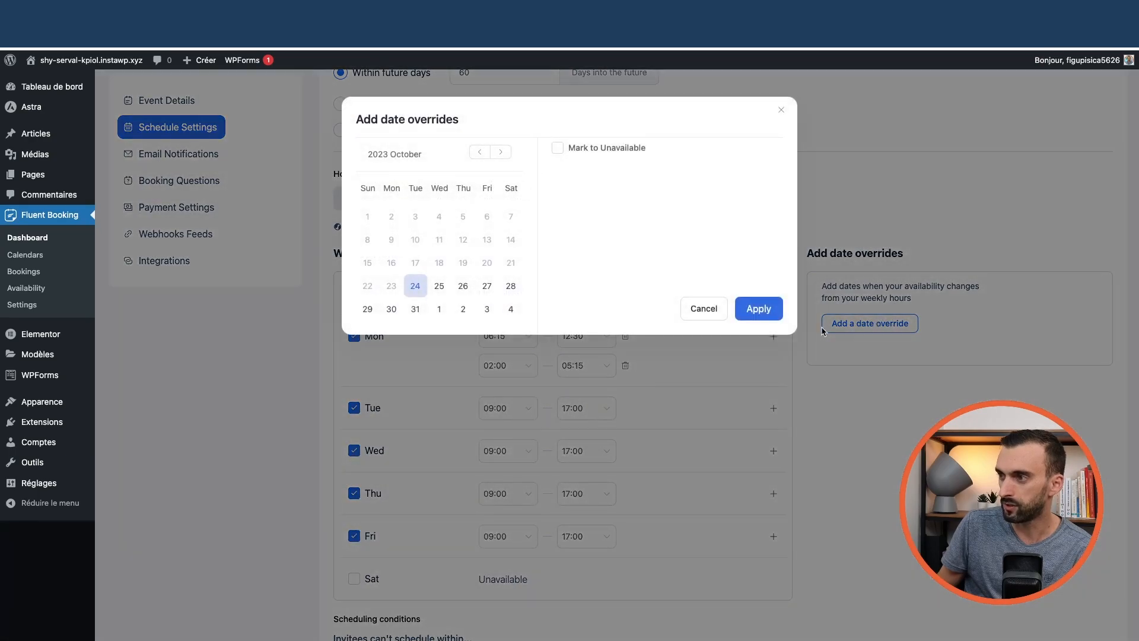
left_click(414, 313)
left_click(574, 228)
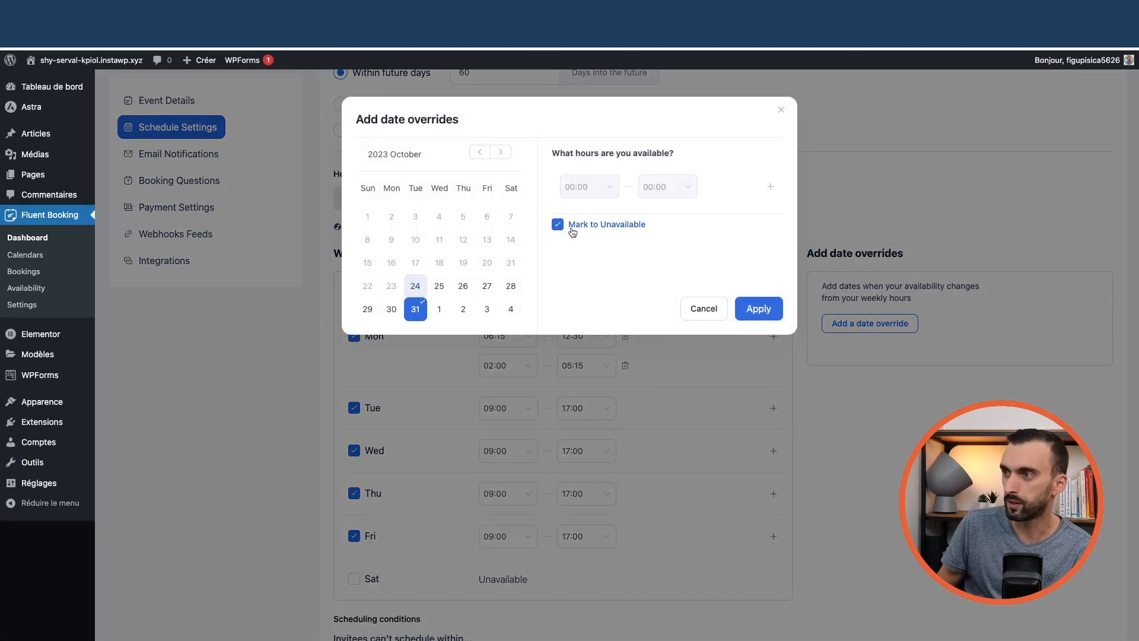
left_click(696, 310)
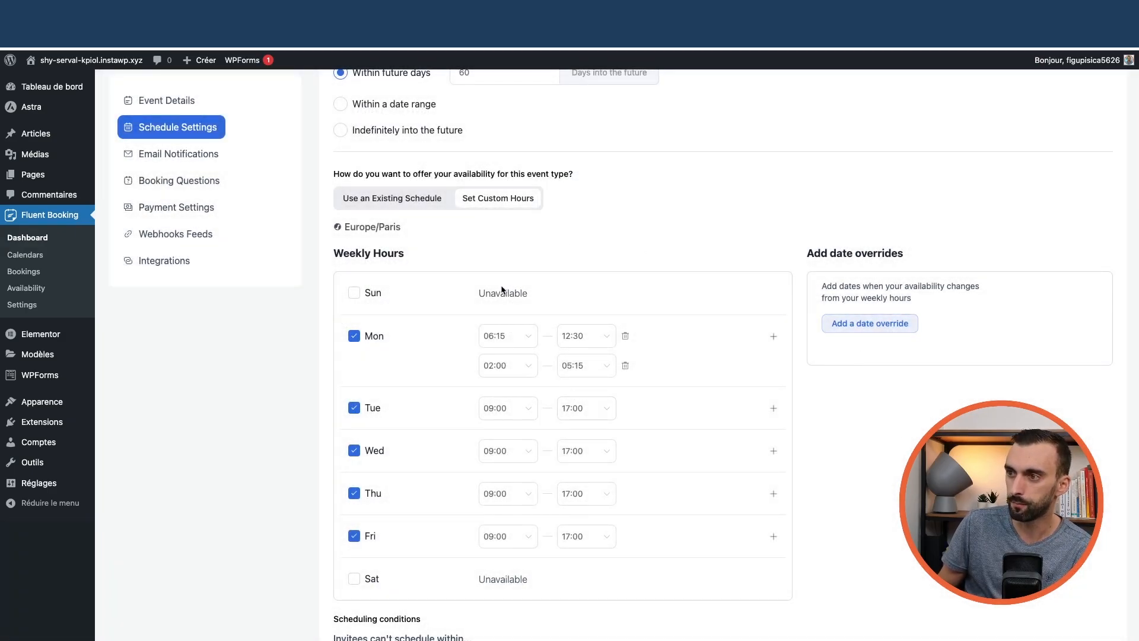
- Compare the existing schedule with the custom hours and review the event's scheduling conditions
left_click(414, 202)
left_click(467, 205)
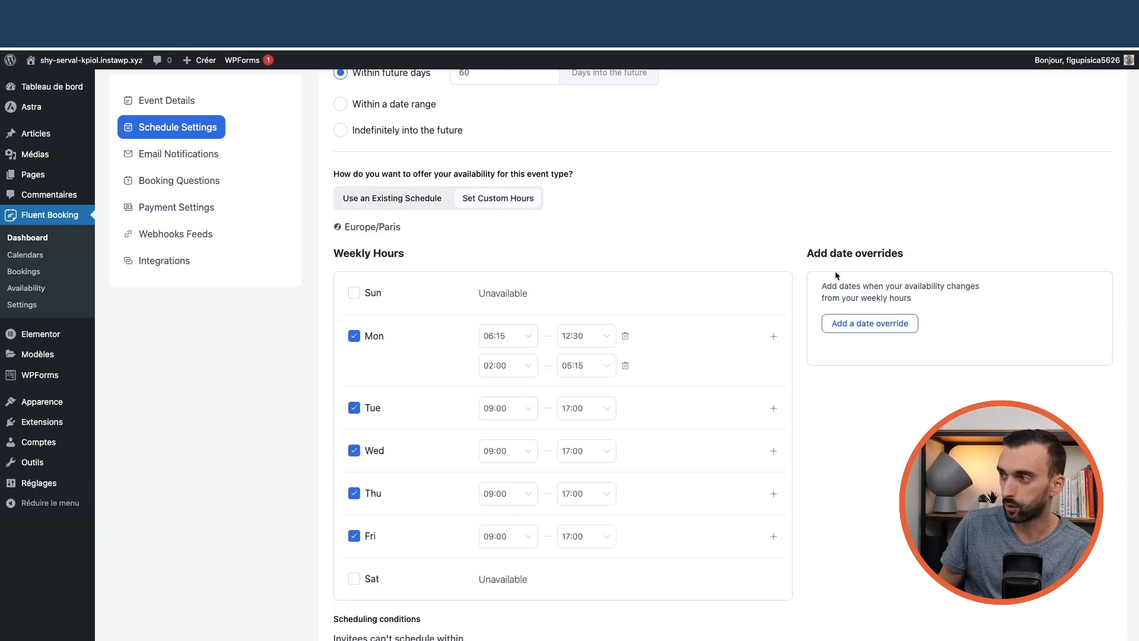
scroll(488, 411, "down", 3)
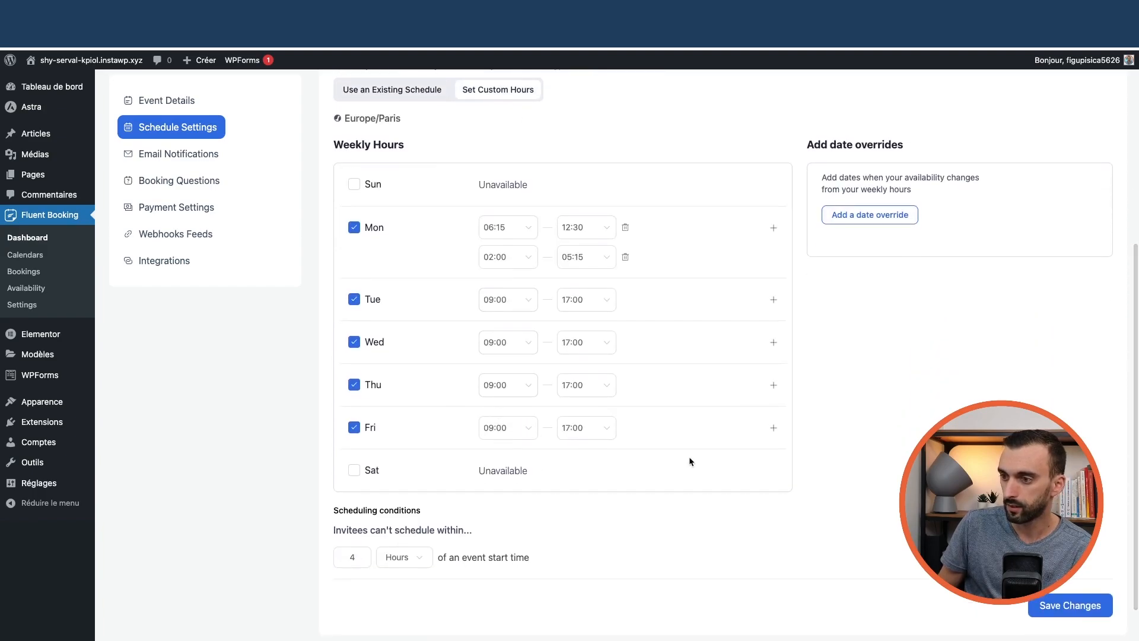
scroll(644, 452, "down", 1)
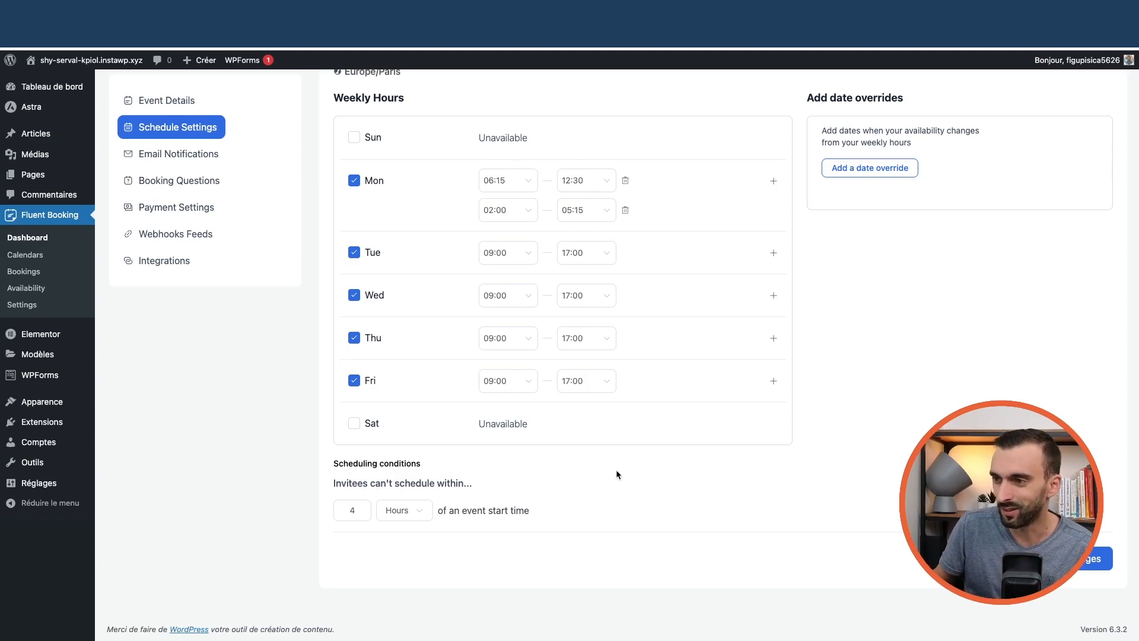
- Review the event's email notification settings and its booking questions for invitees
scroll(268, 295, "up", 3)
left_click(195, 153)
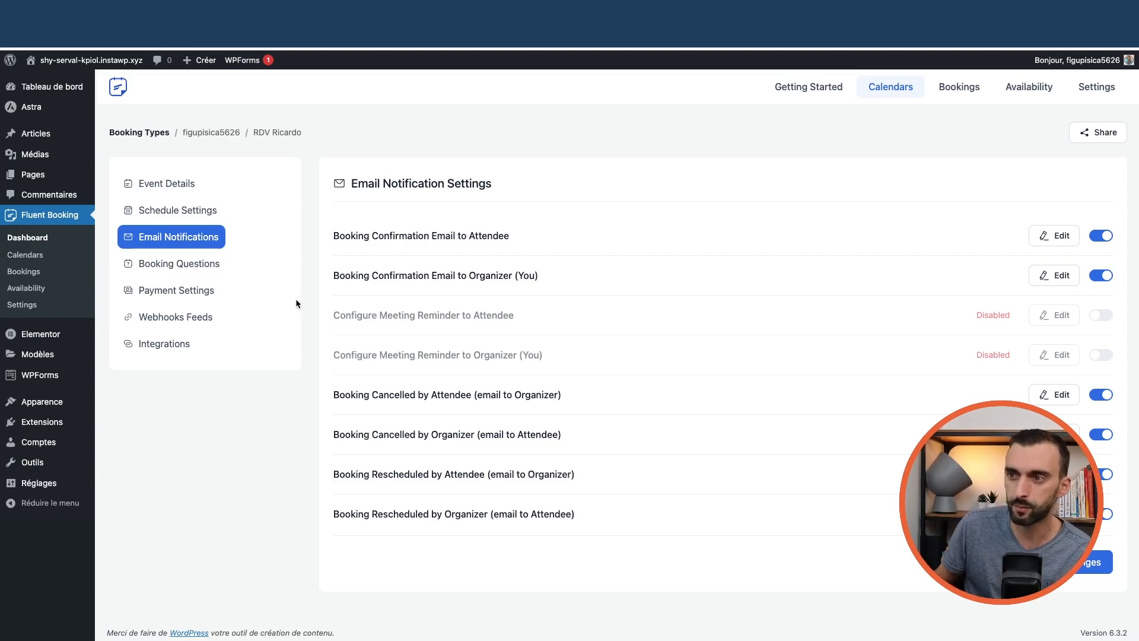
left_click(193, 265)
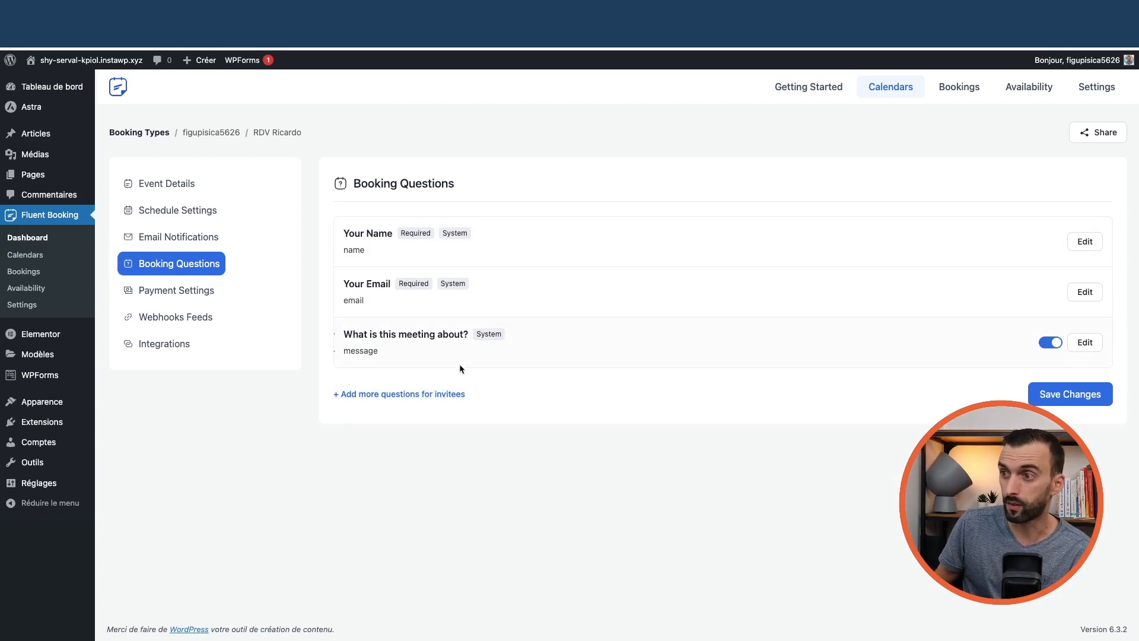
- Look through the completed, latest and all bookings in the bookings list
left_click(952, 89)
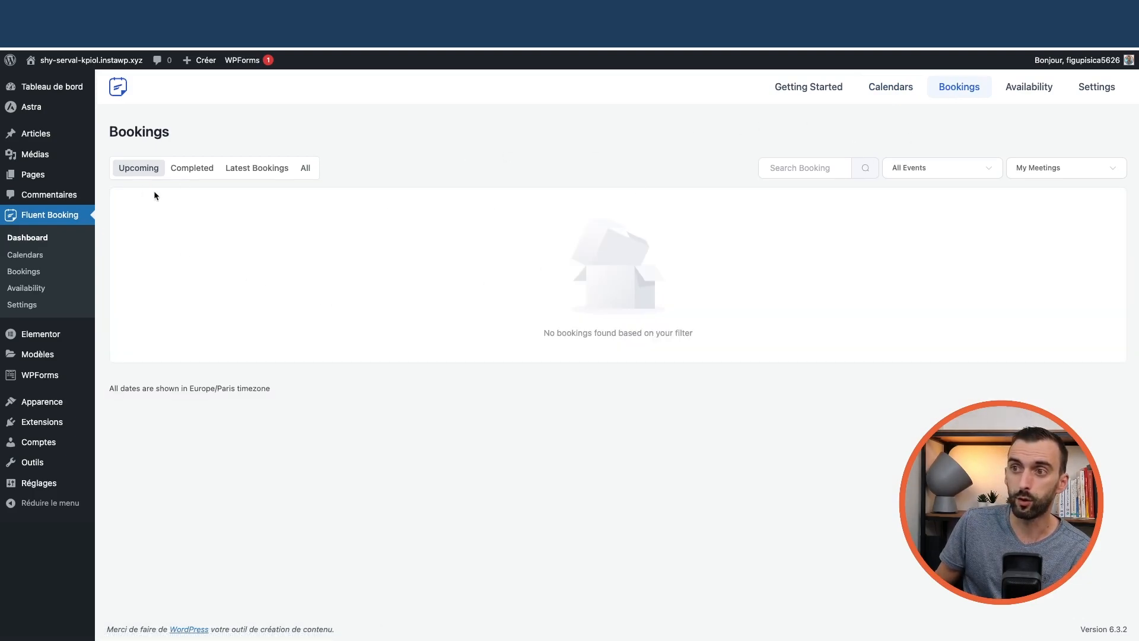
left_click(202, 171)
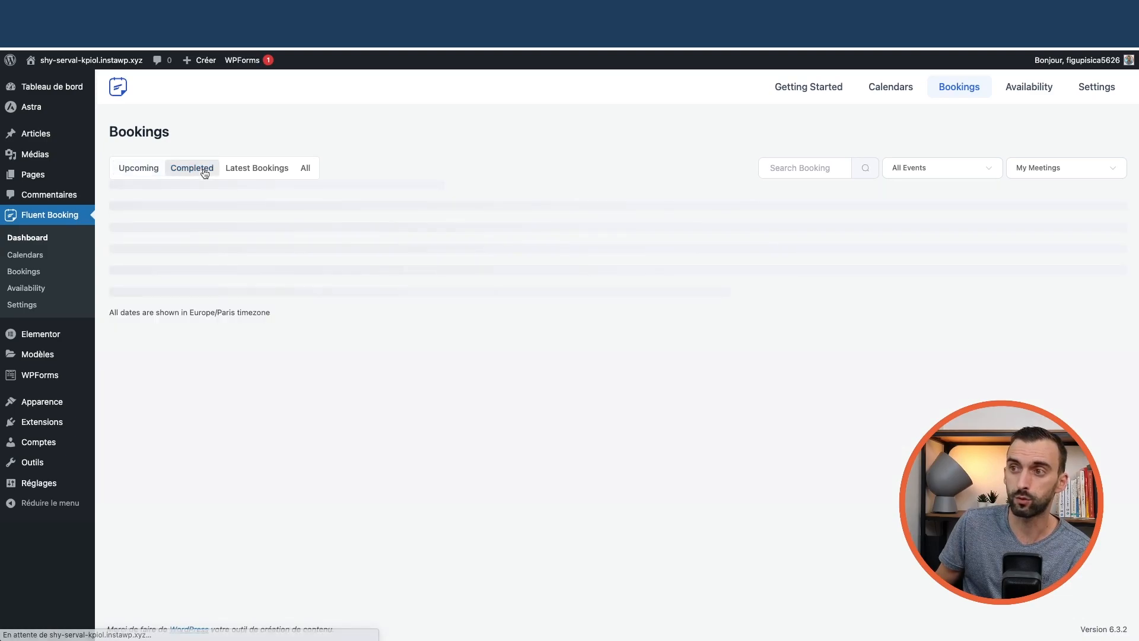
left_click(256, 168)
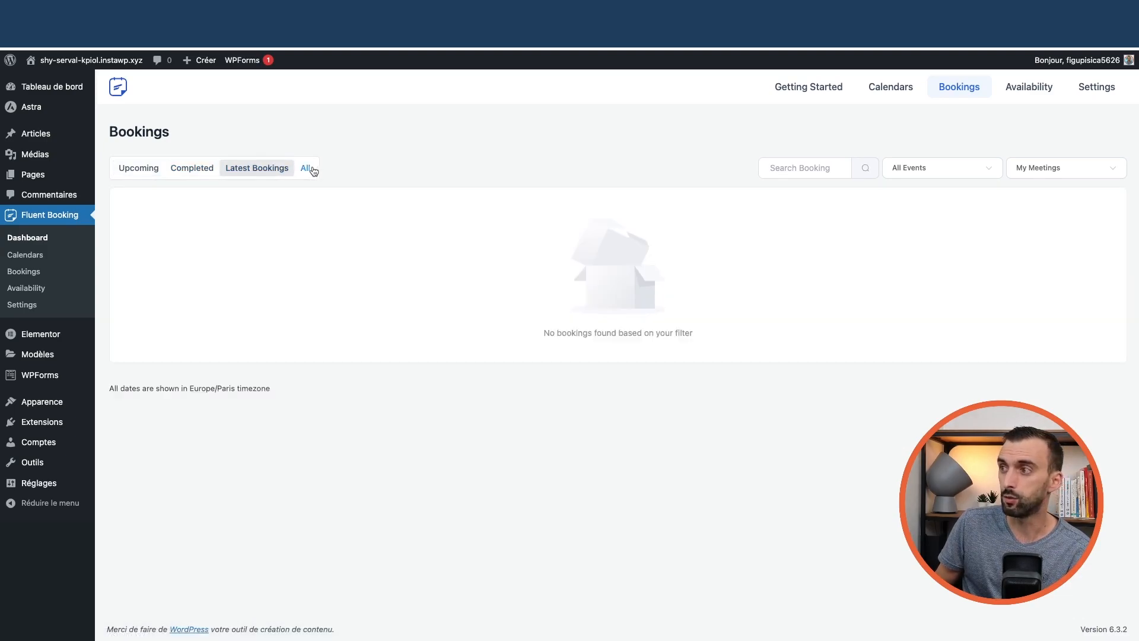
left_click(306, 169)
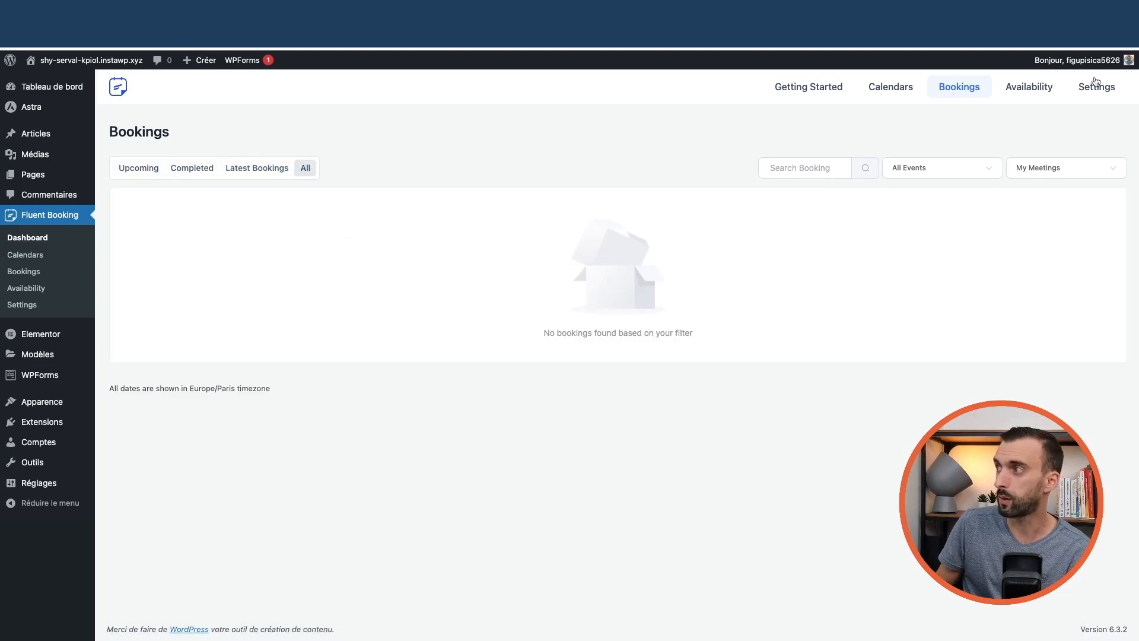
- Go through Availability to the Fluent Booking dashboard and examine the overview, booking trends and meeting lists
left_click(1032, 90)
left_click(786, 86)
left_click(82, 241)
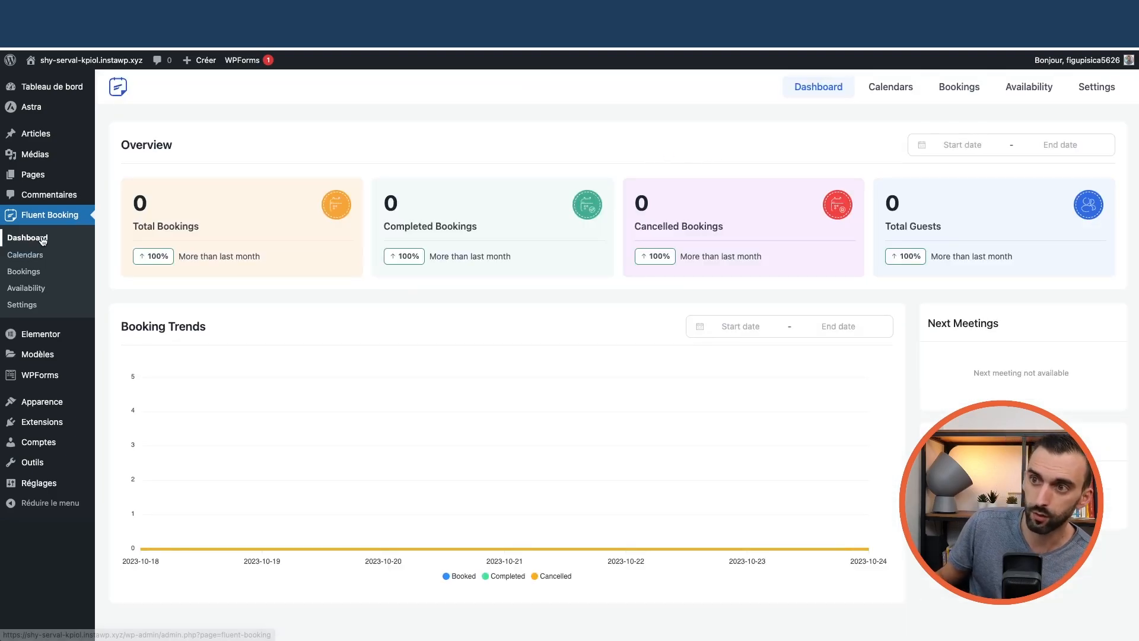
scroll(620, 355, "down", 1)
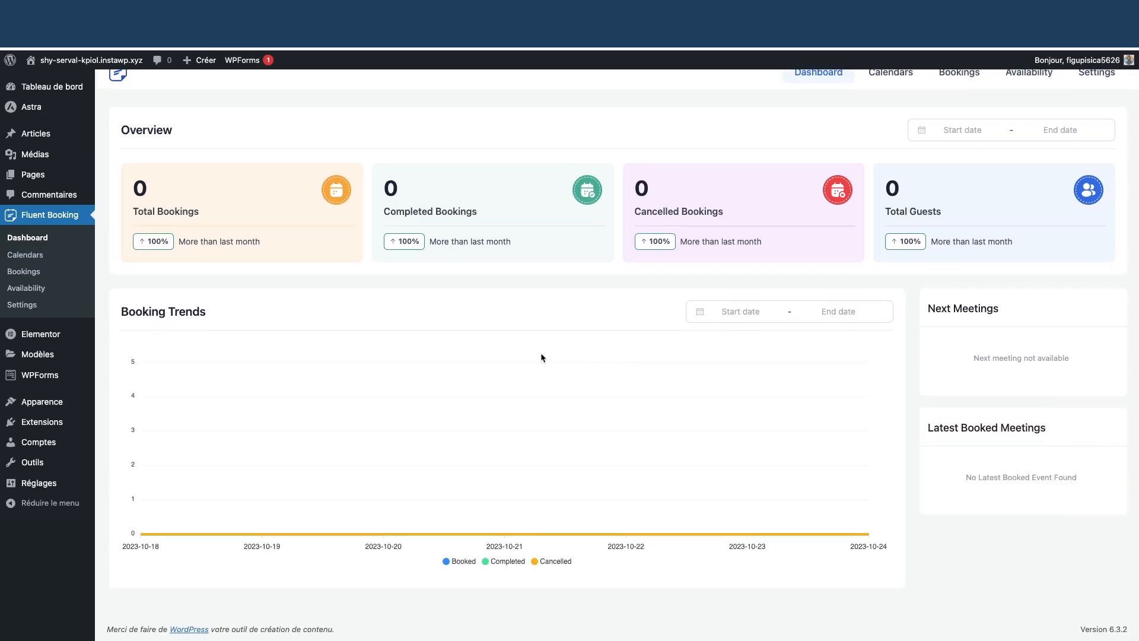
scroll(775, 159, "up", 1)
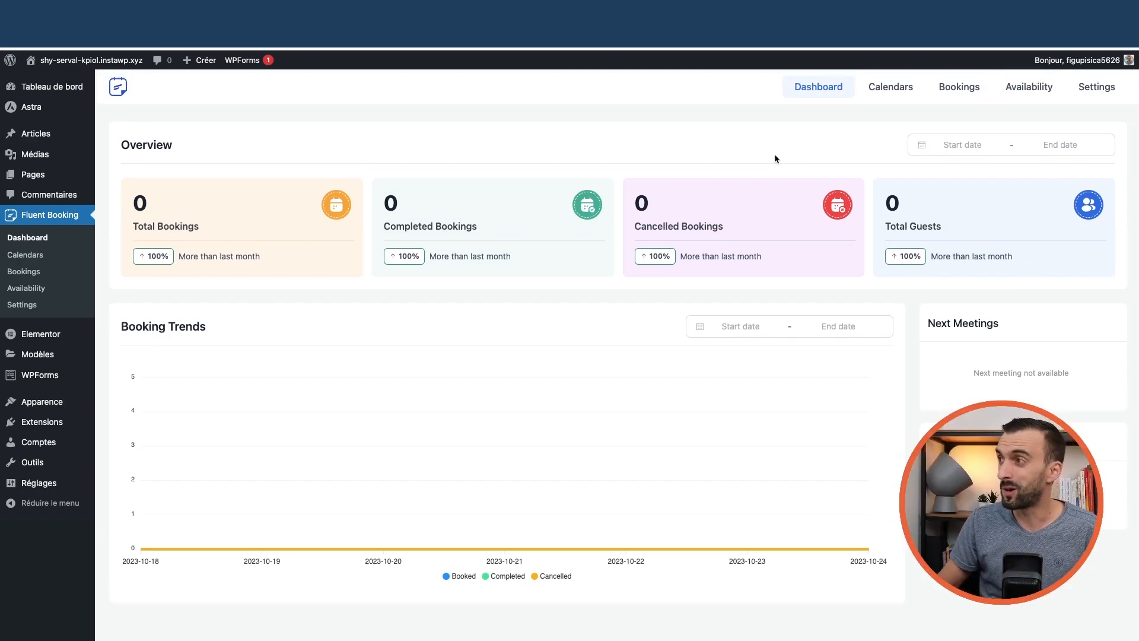
- Check the shortcode and landing page sharing options of the one-to-one event and preview its public booking page
left_click(894, 91)
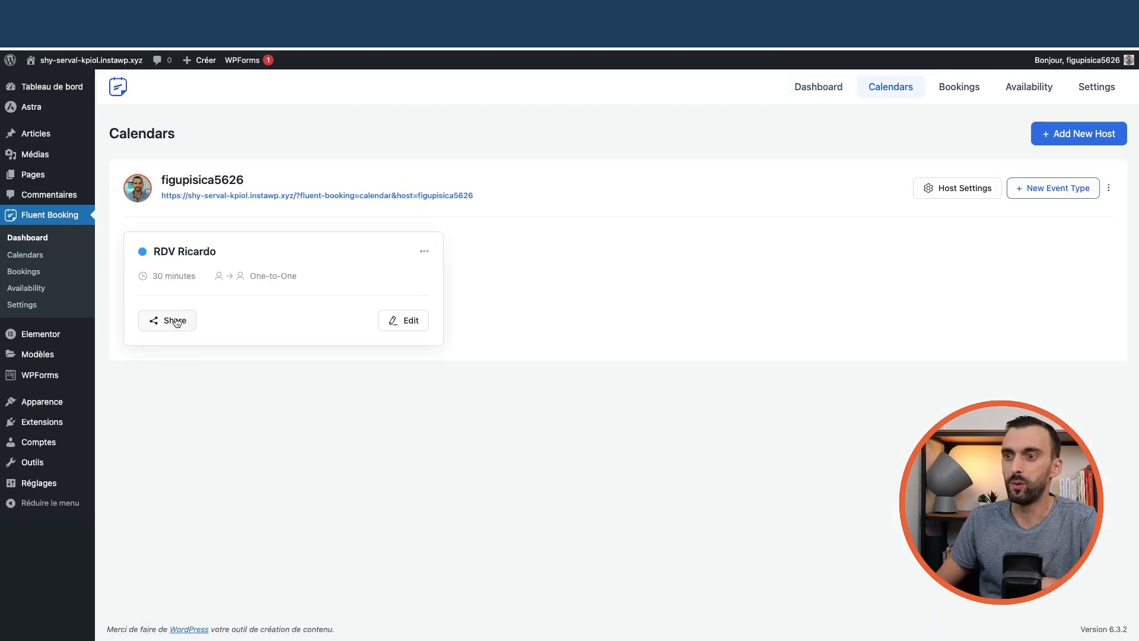
left_click(176, 321)
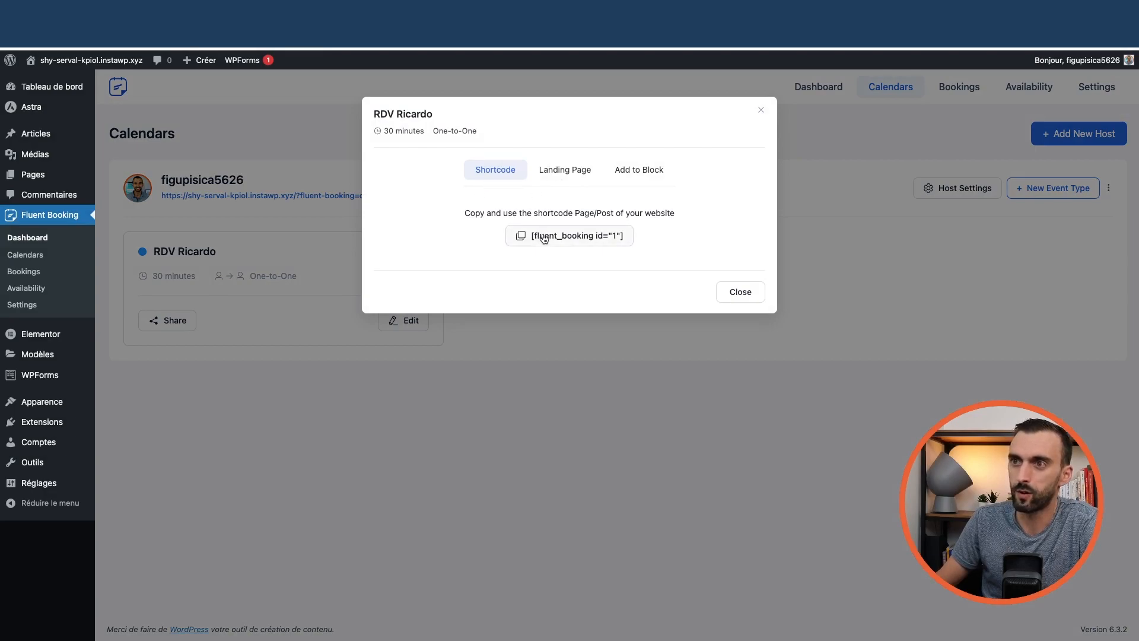
left_click(564, 172)
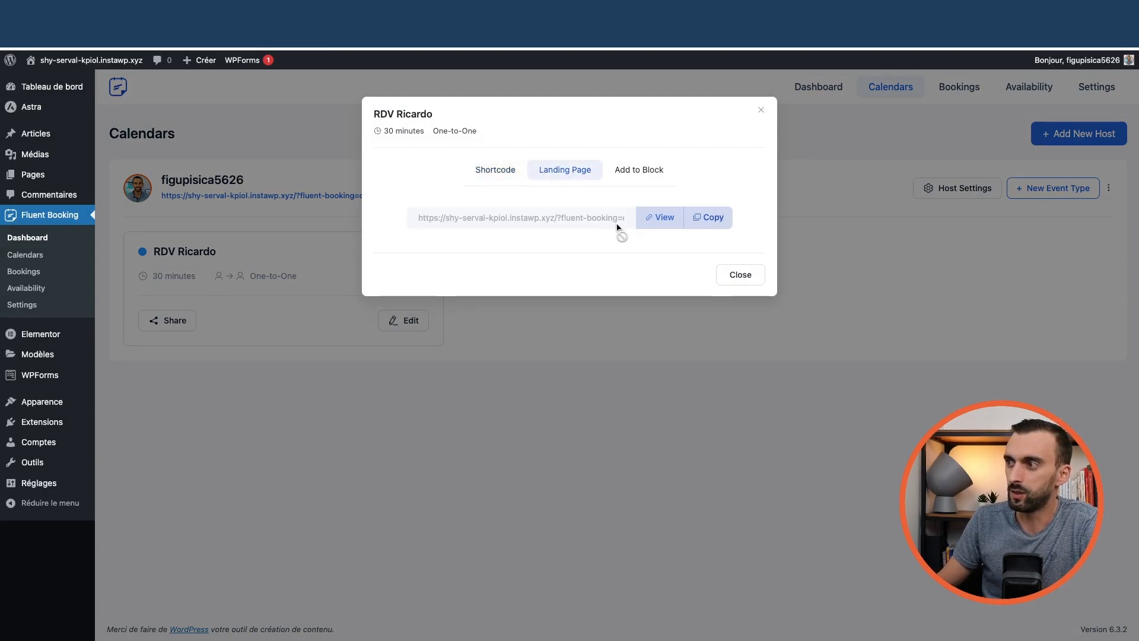
left_click(651, 220)
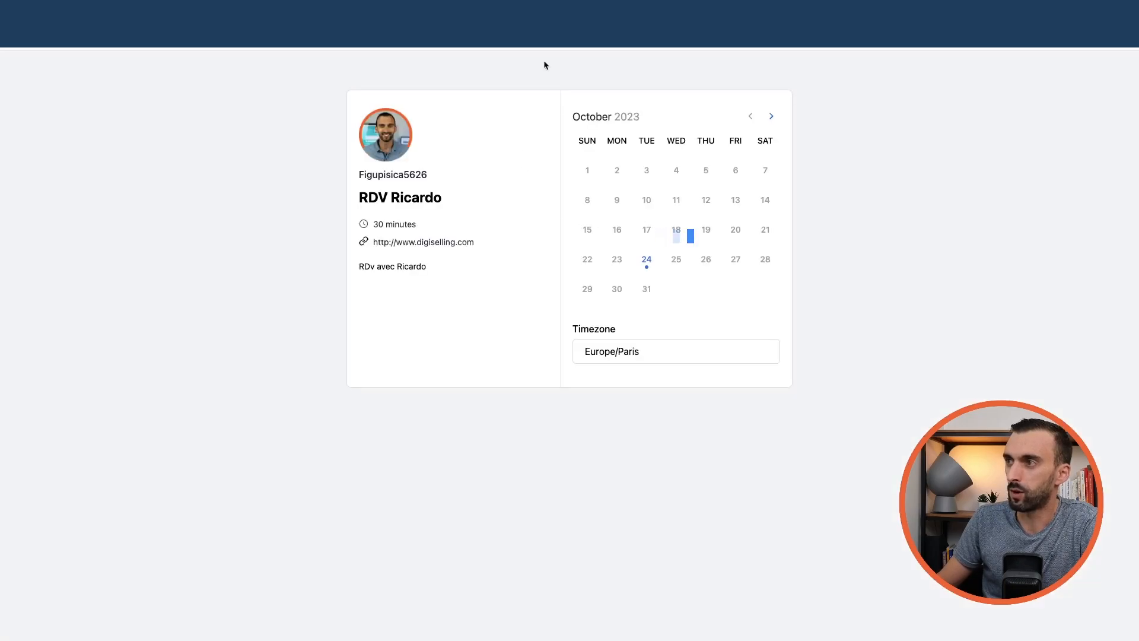
left_click(547, 11)
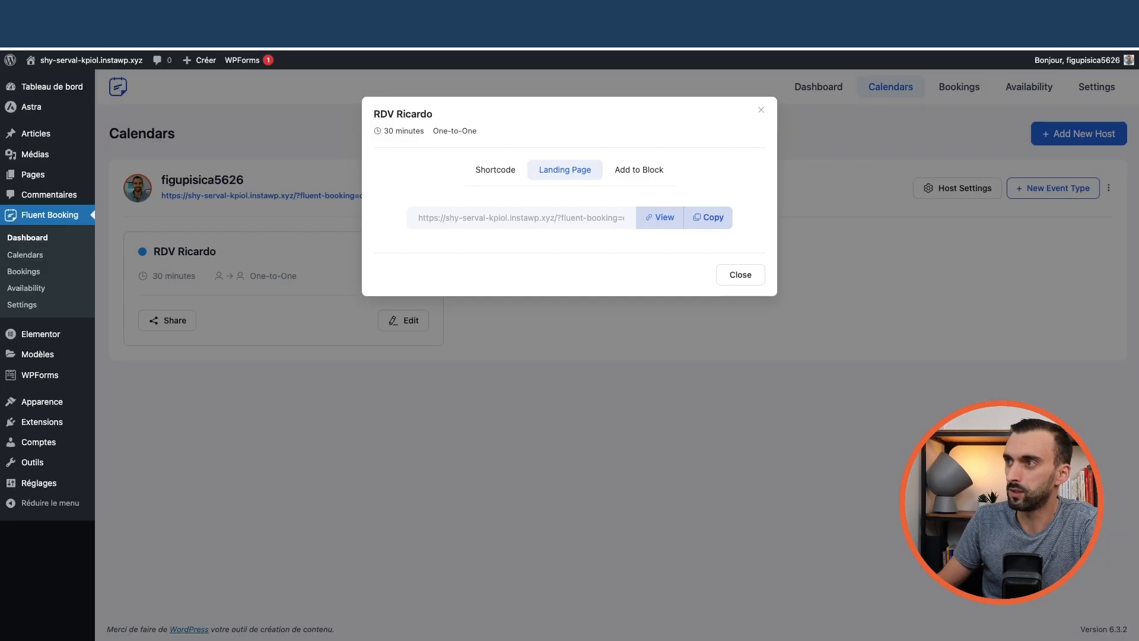
left_click(762, 112)
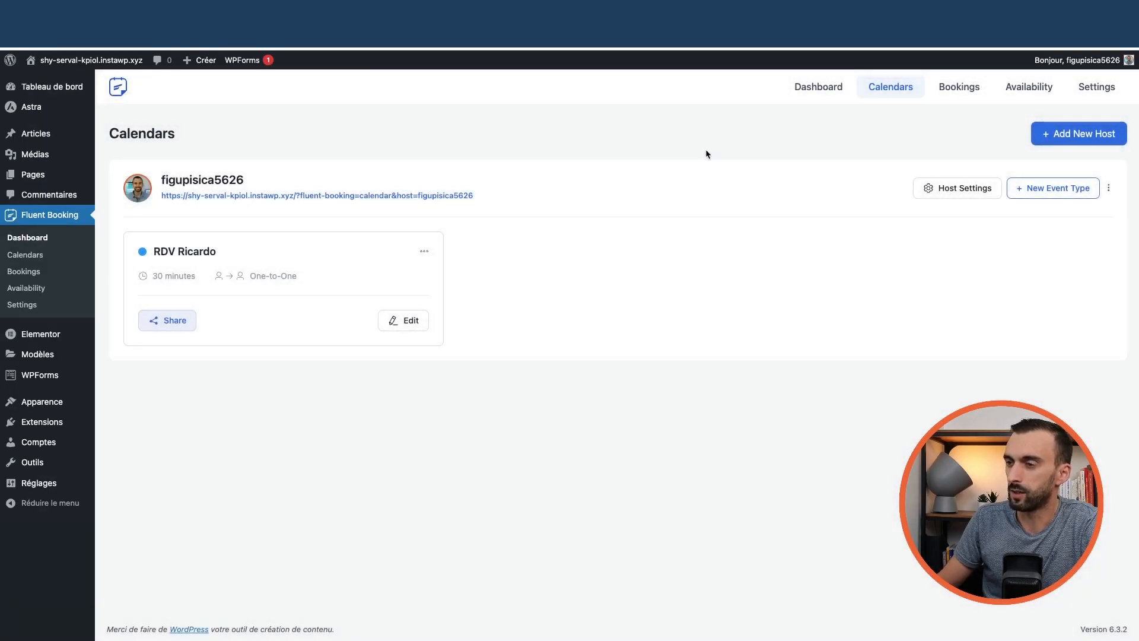
- Disable the landing page features in the host's general calendar settings and save the settings
left_click(951, 190)
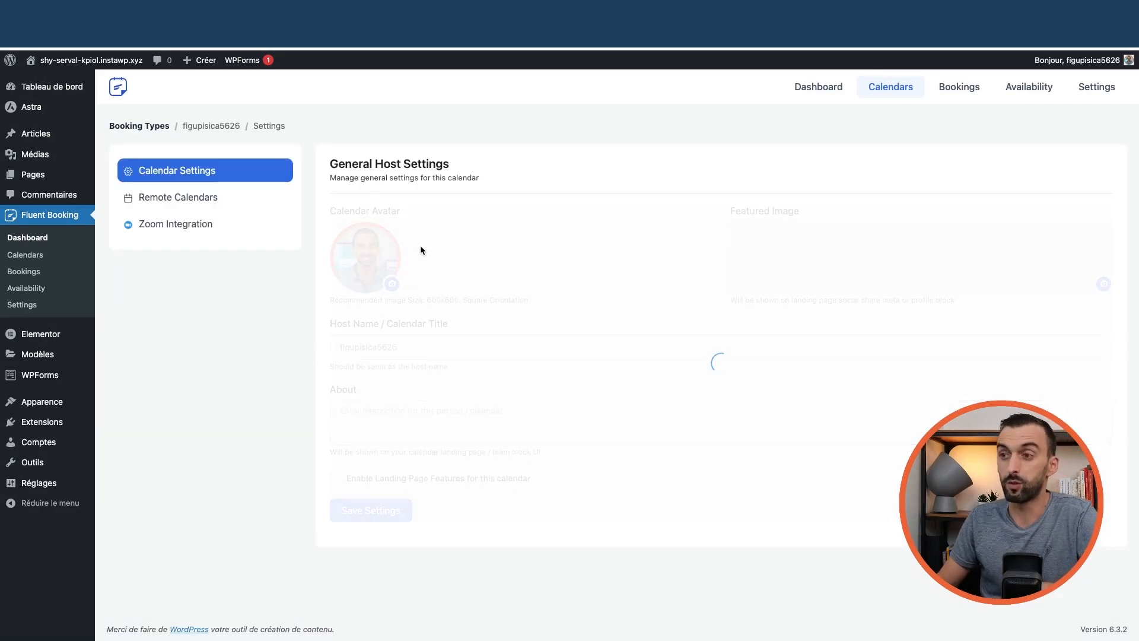
scroll(433, 328, "down", 2)
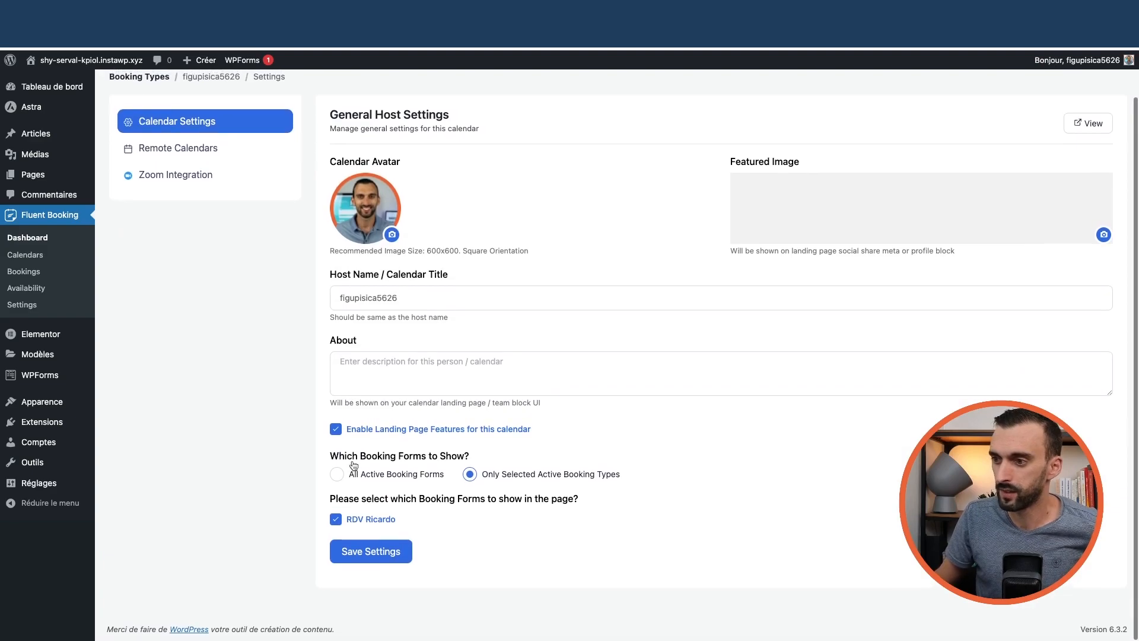
left_click(336, 434)
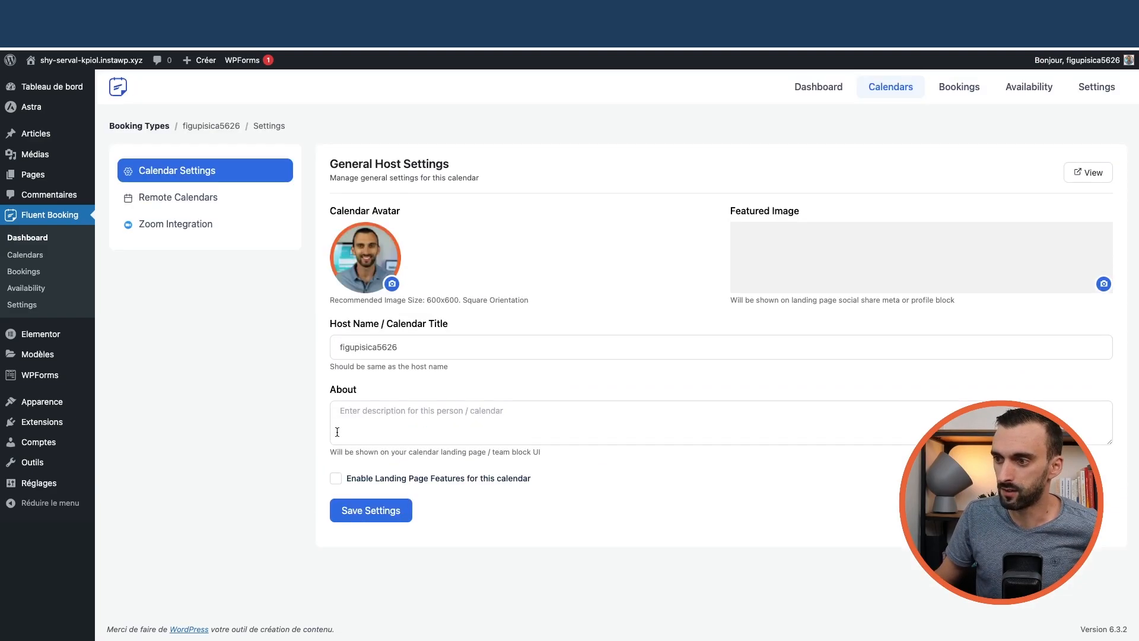
left_click(376, 519)
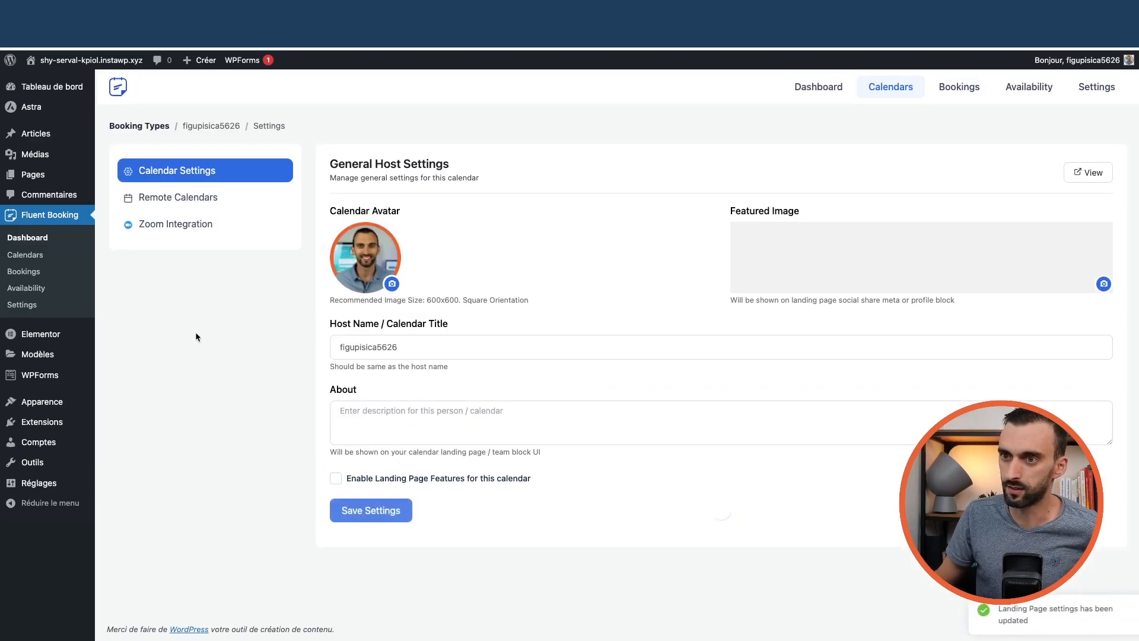
- Check the one-to-one event's landing page sharing option and follow its link to the host settings
left_click(899, 90)
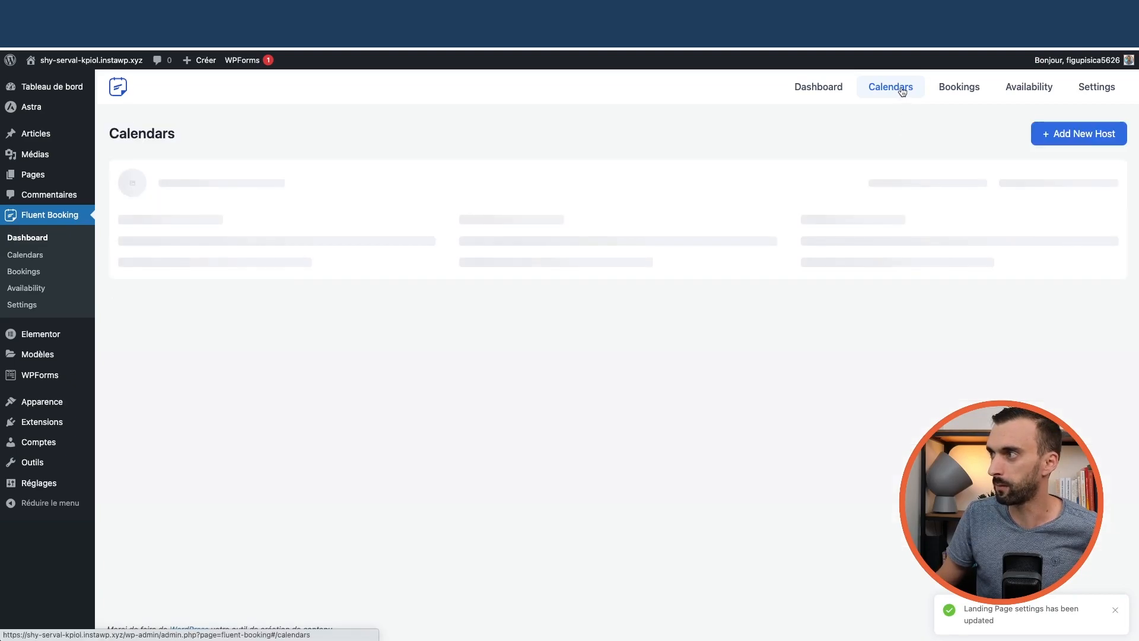
left_click(172, 321)
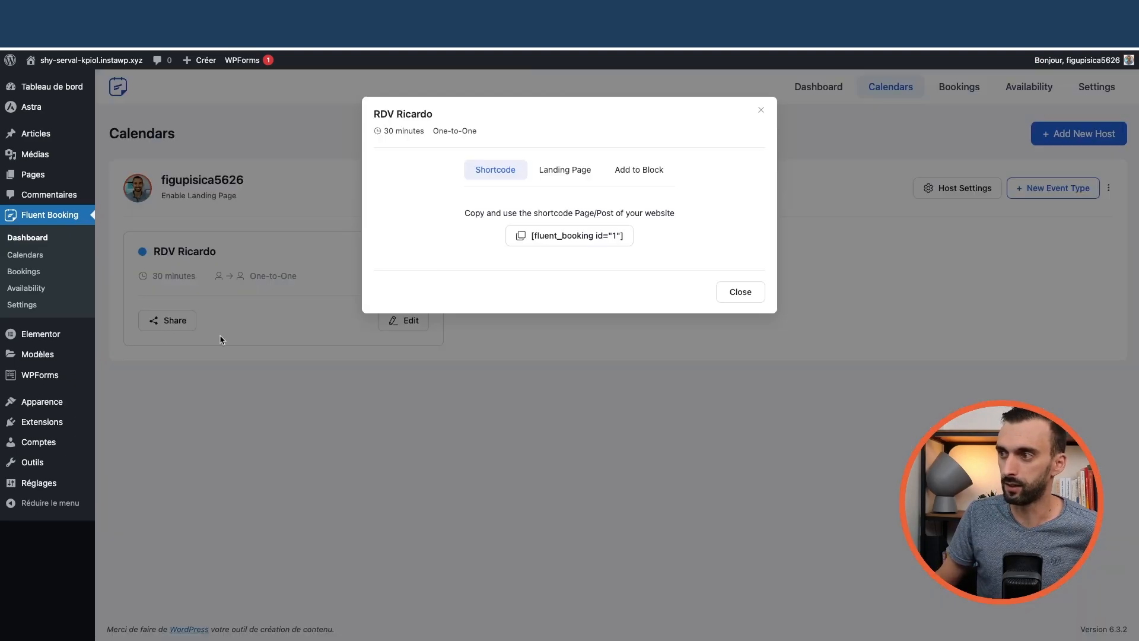
left_click(561, 170)
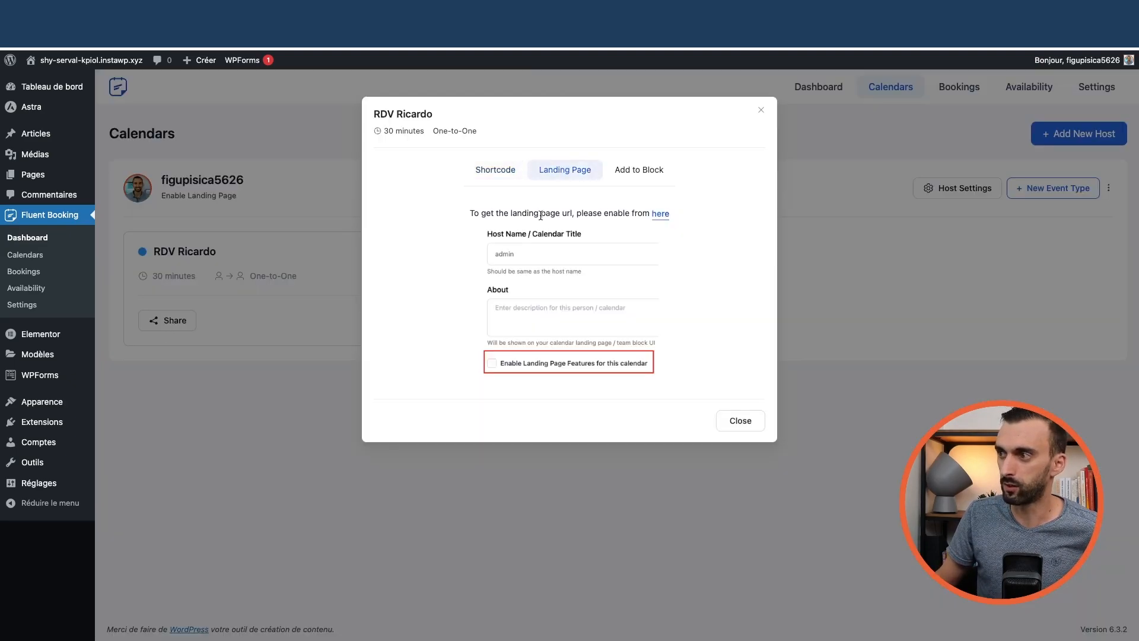
left_click(660, 215)
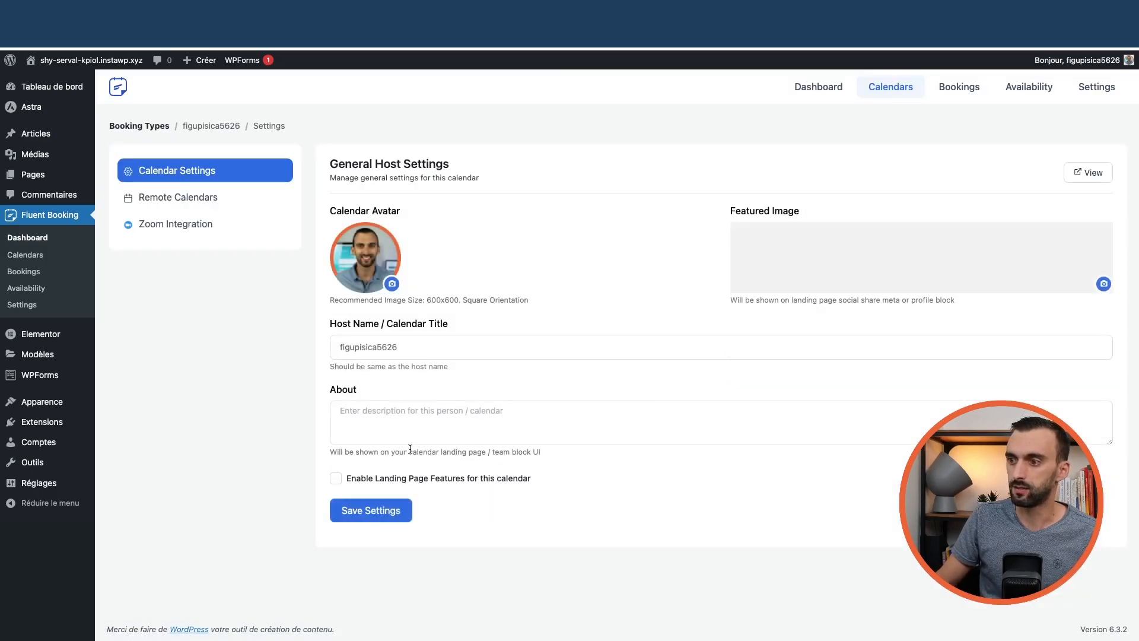
- Enable the host calendar's landing page features, showing only selected active booking types with the one-to-one event included, and save
left_click(379, 478)
scroll(360, 486, "down", 2)
left_click(359, 475)
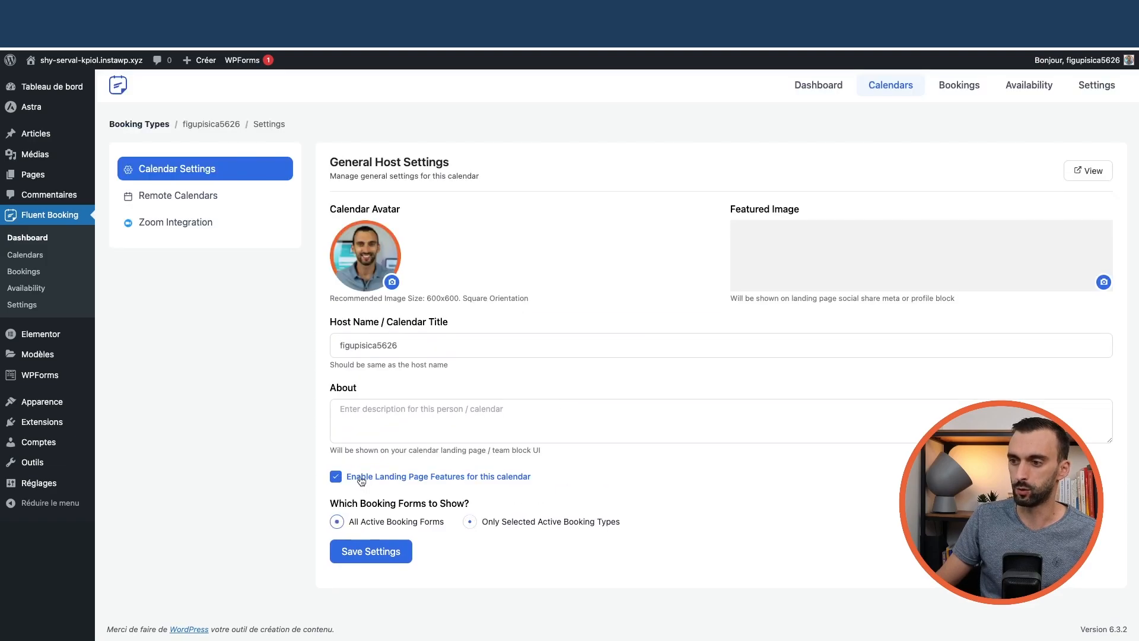
left_click(504, 522)
scroll(498, 504, "down", 2)
left_click(337, 520)
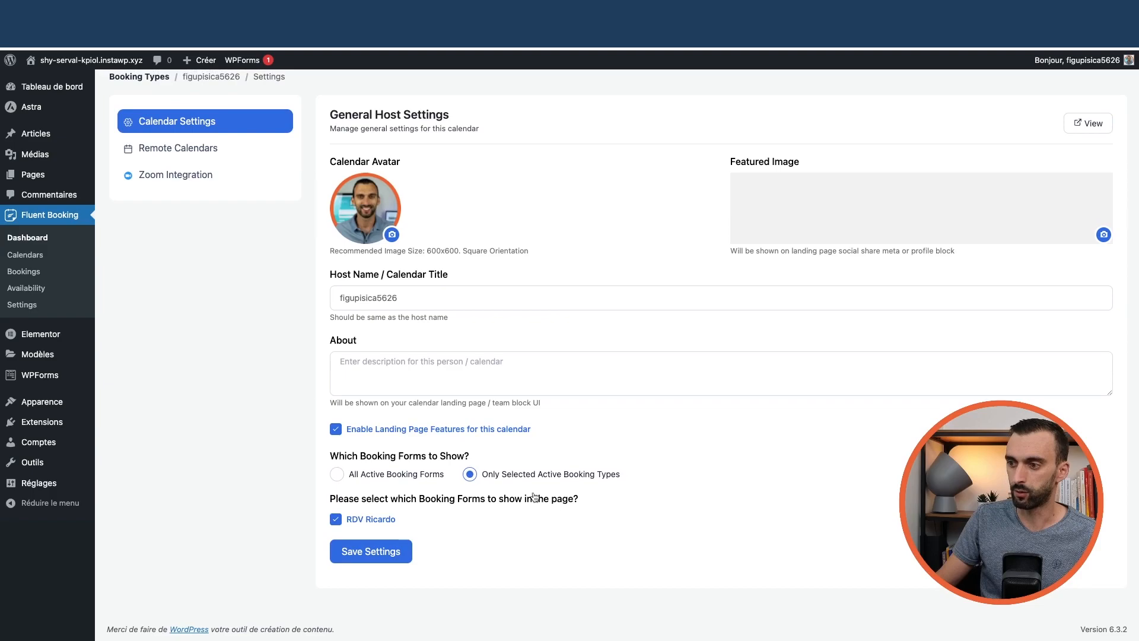
left_click(373, 551)
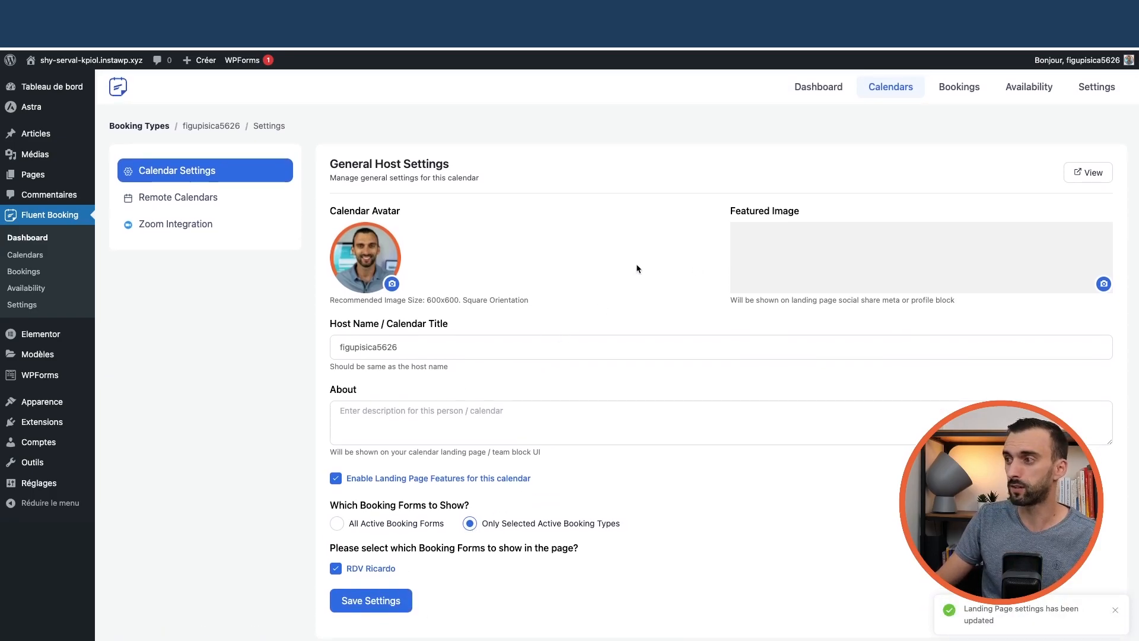
scroll(636, 268, "down", 2)
scroll(633, 270, "up", 2)
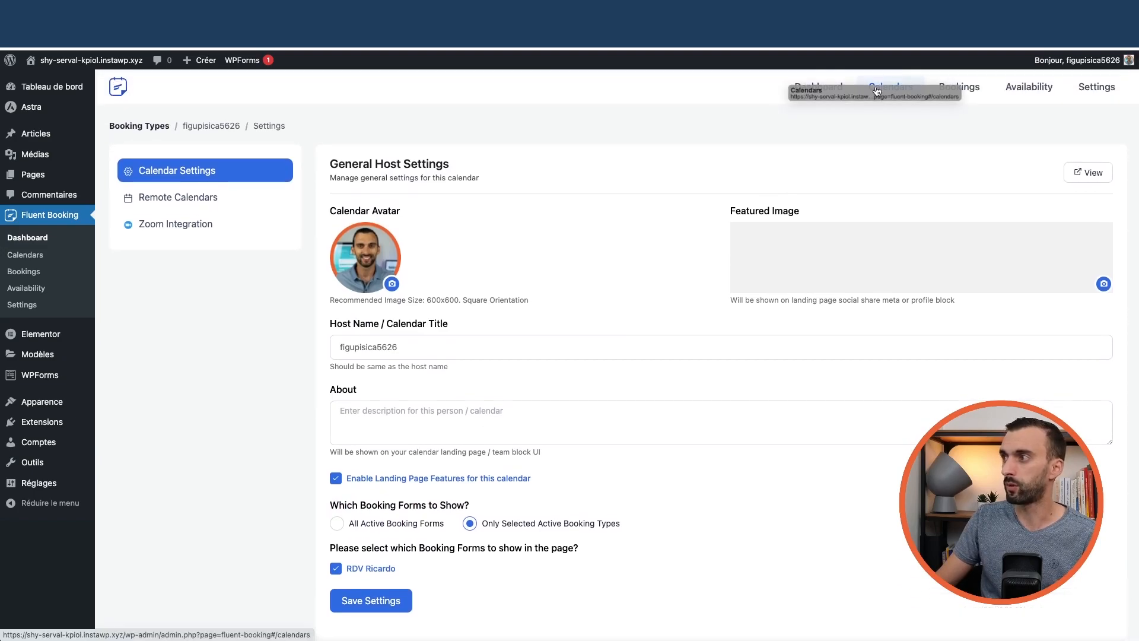
- View the one-to-one event's public landing page from its sharing options and return to the calendars list
left_click(878, 91)
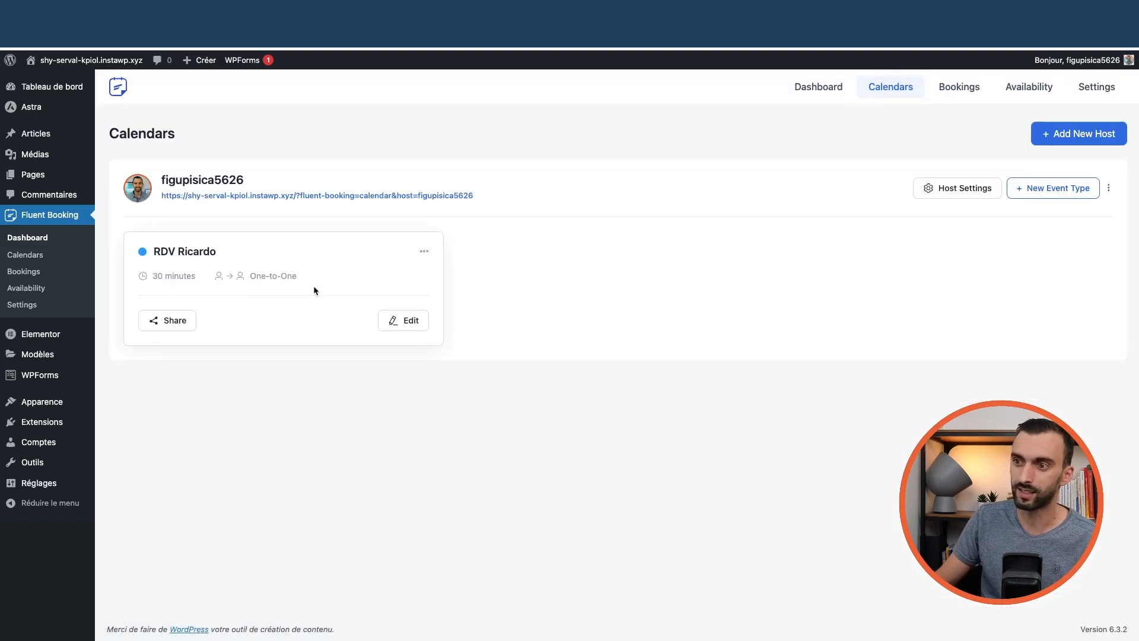
left_click(182, 319)
left_click(565, 169)
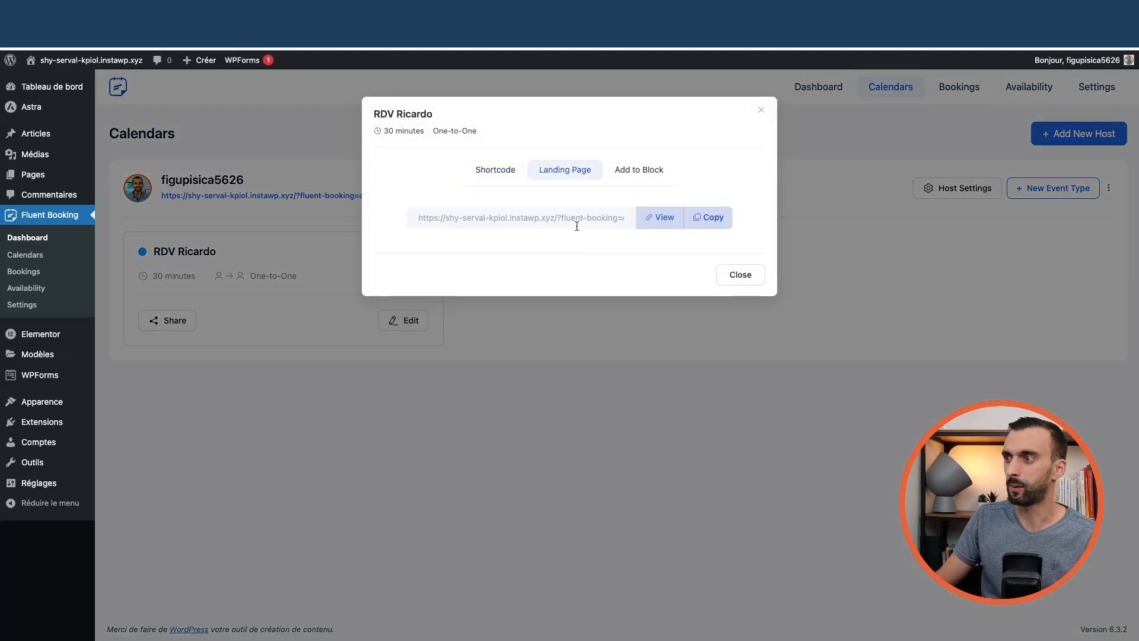
left_click(665, 219)
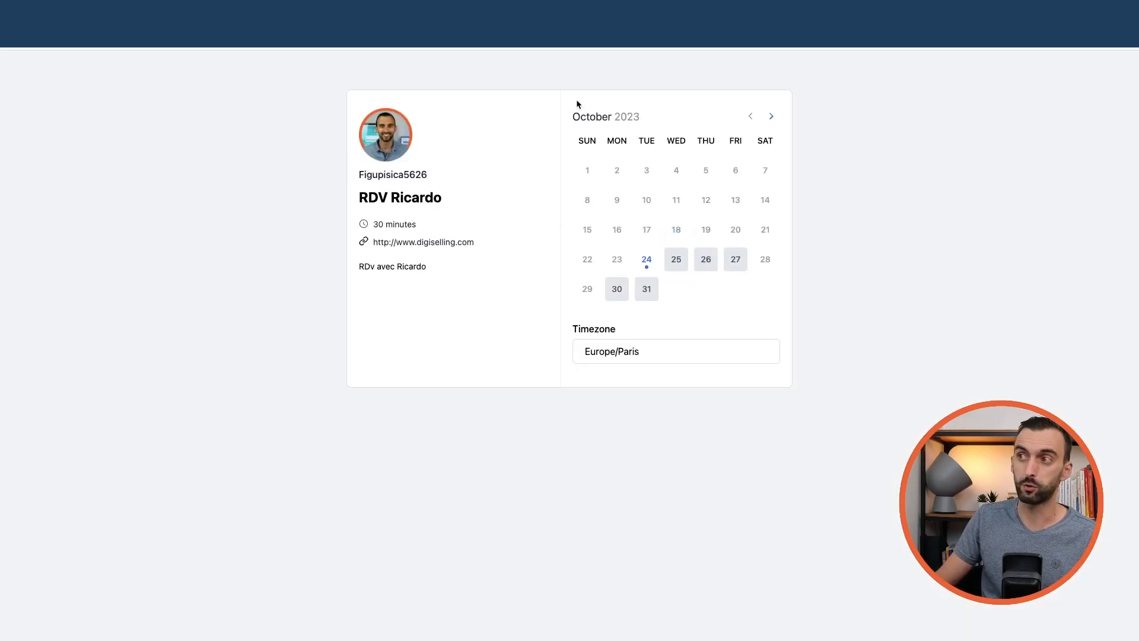
left_click(517, 12)
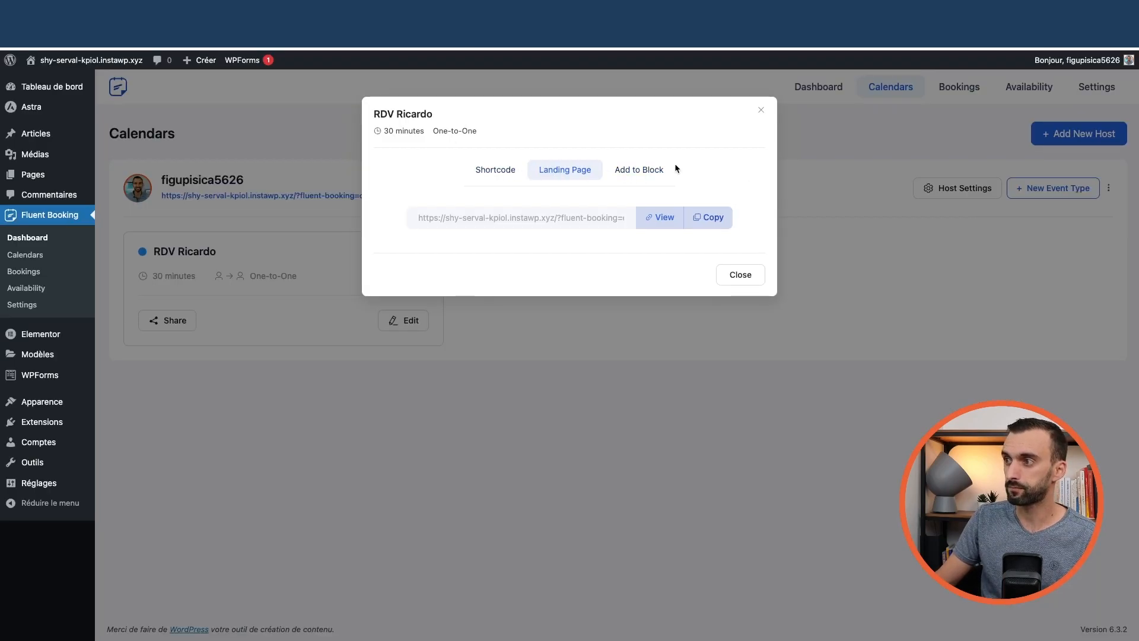
- Check the event's Gutenberg block sharing option, copy the shortcode [fluent_booking id="1"] and close the sharing options
left_click(649, 170)
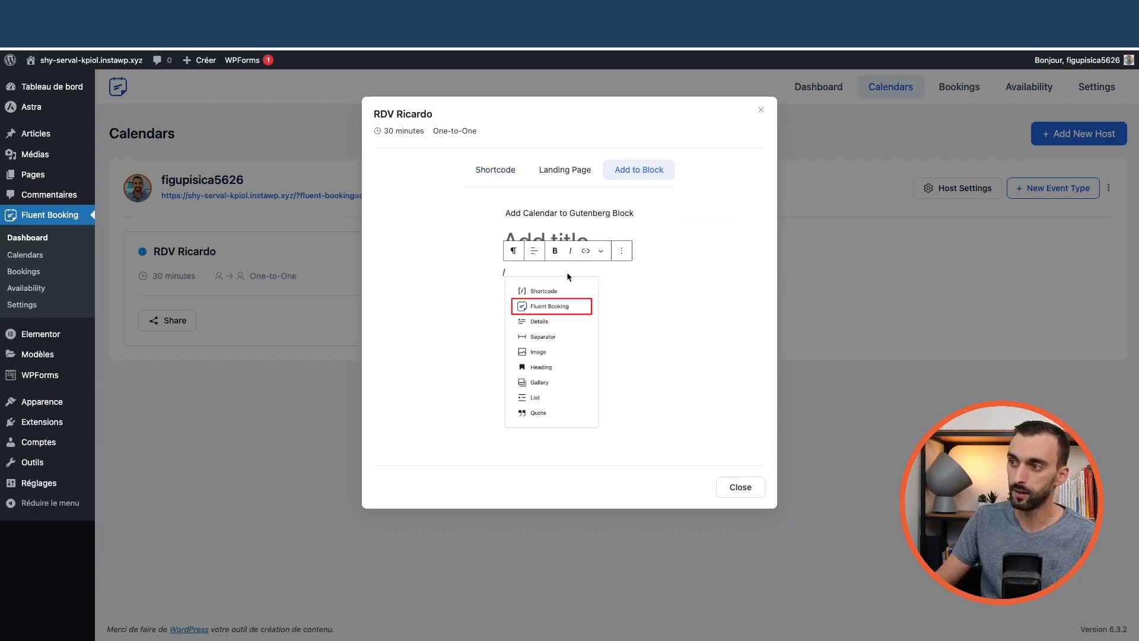
left_click(491, 171)
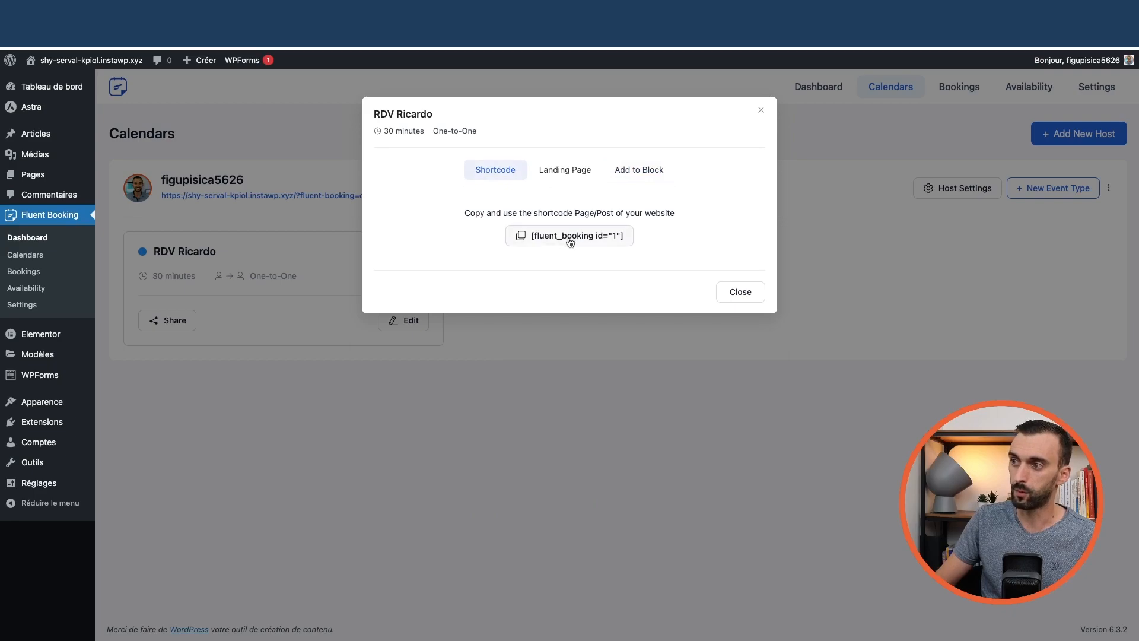
left_click(571, 240)
left_click(761, 110)
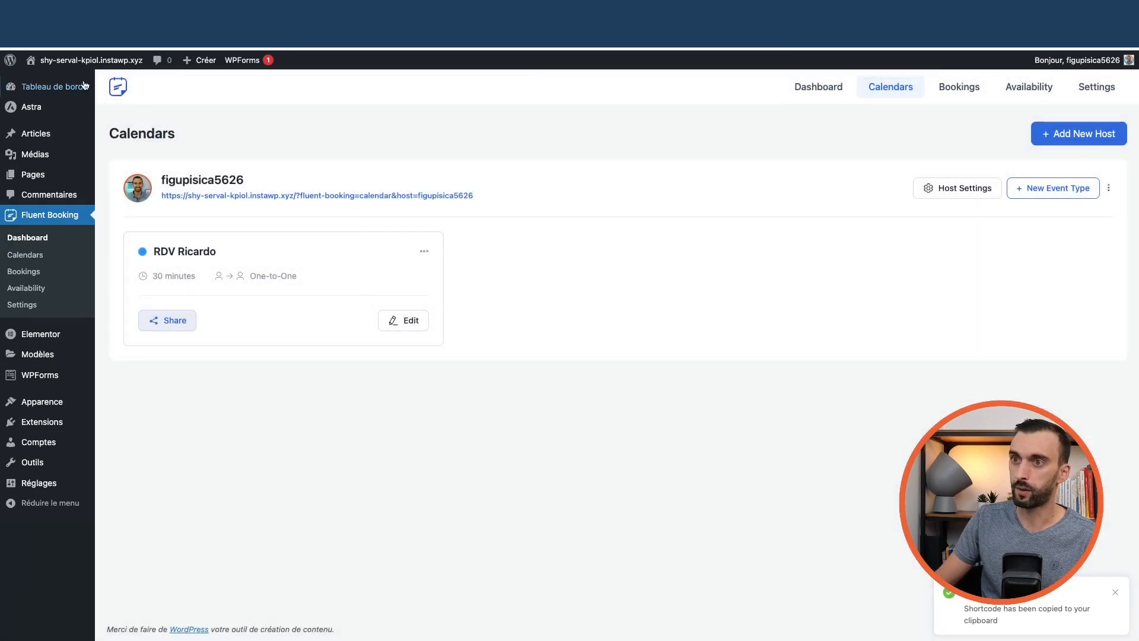
- Visit the site's home page and open it for editing in Elementor
mouse_move(64, 71)
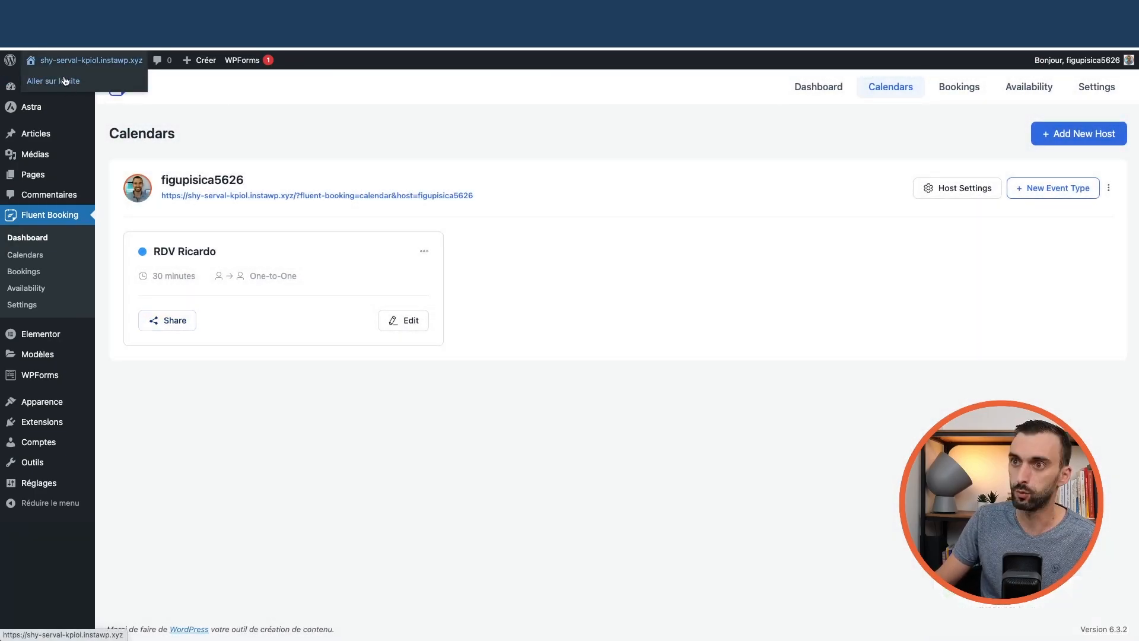
left_click(439, 13)
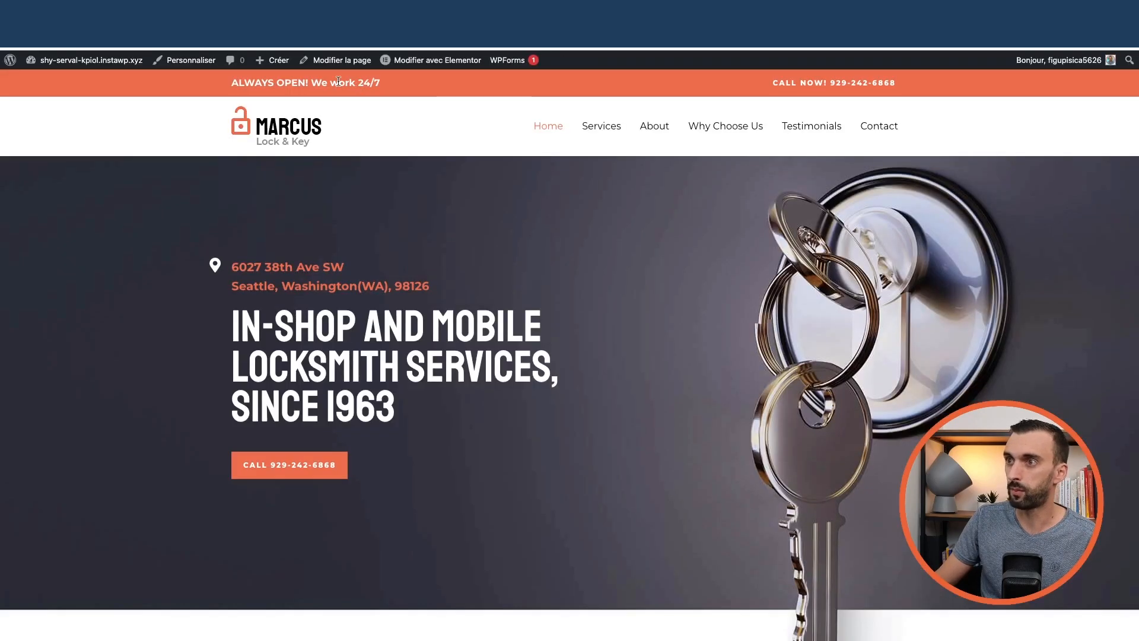
mouse_move(442, 66)
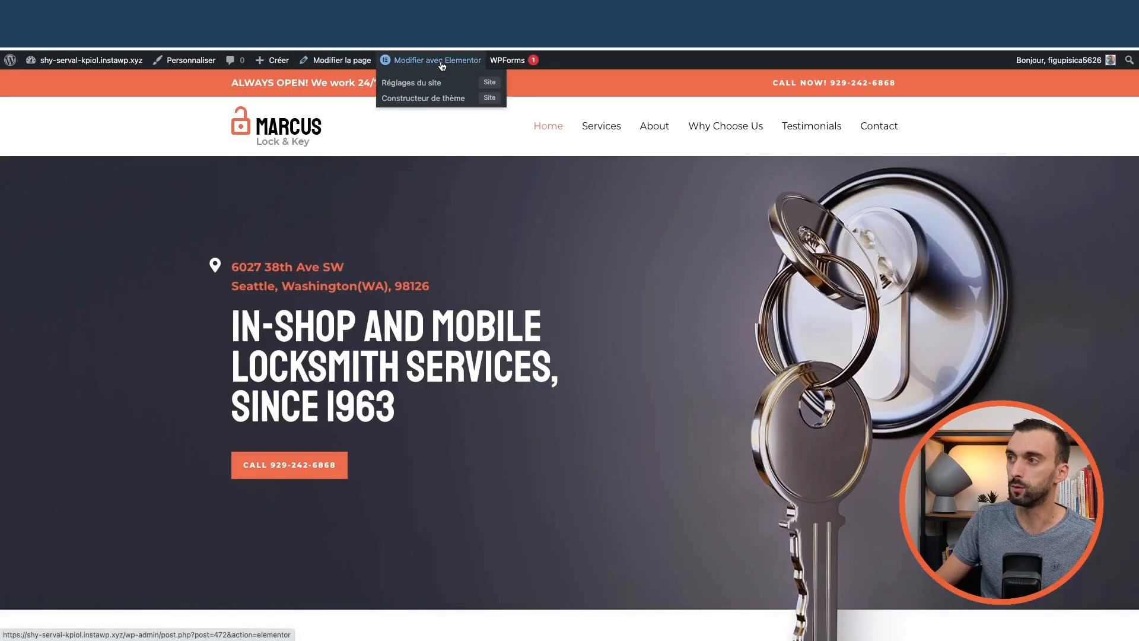
left_click(442, 61)
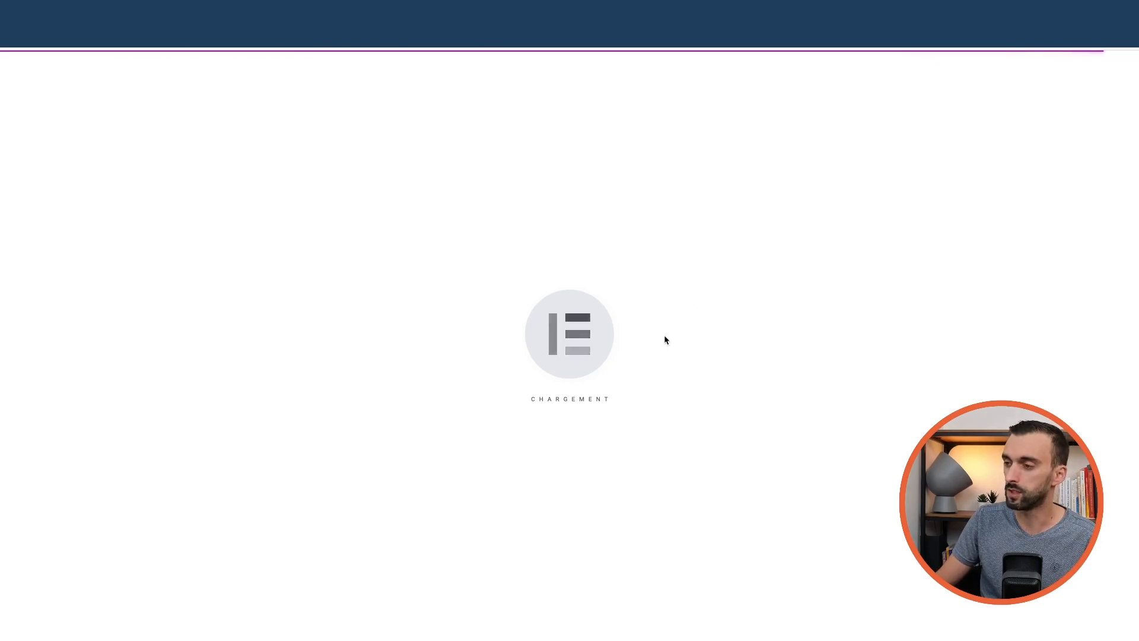
- Insert a new single-column container with downward direction between the hero section and the Our Services section
scroll(557, 376, "down", 4)
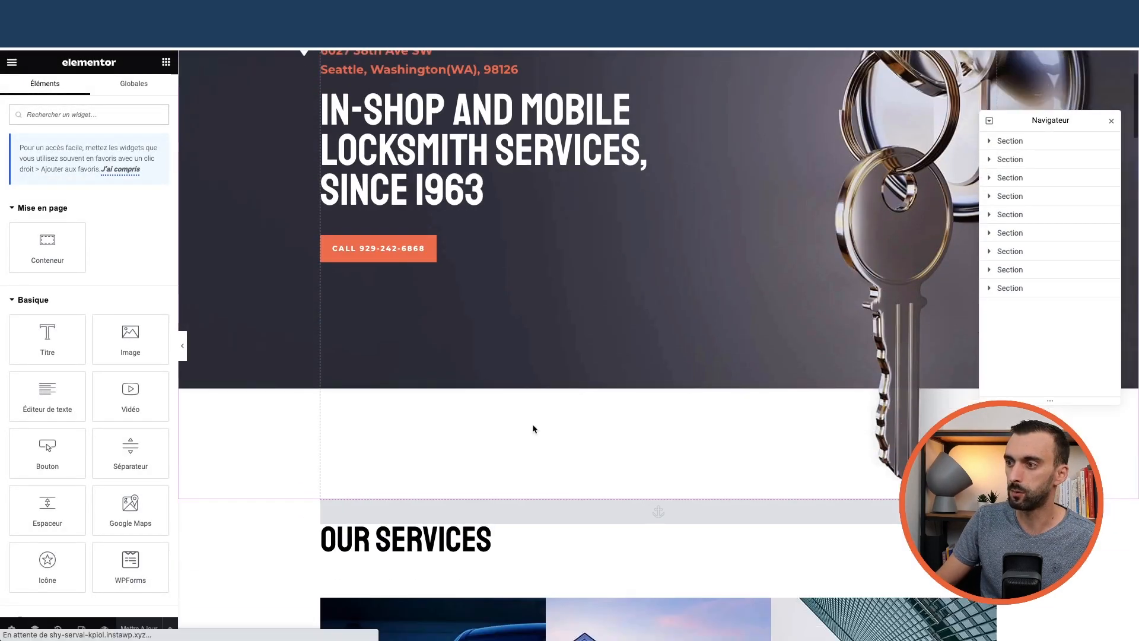
scroll(659, 515, "down", 4)
left_click(658, 317)
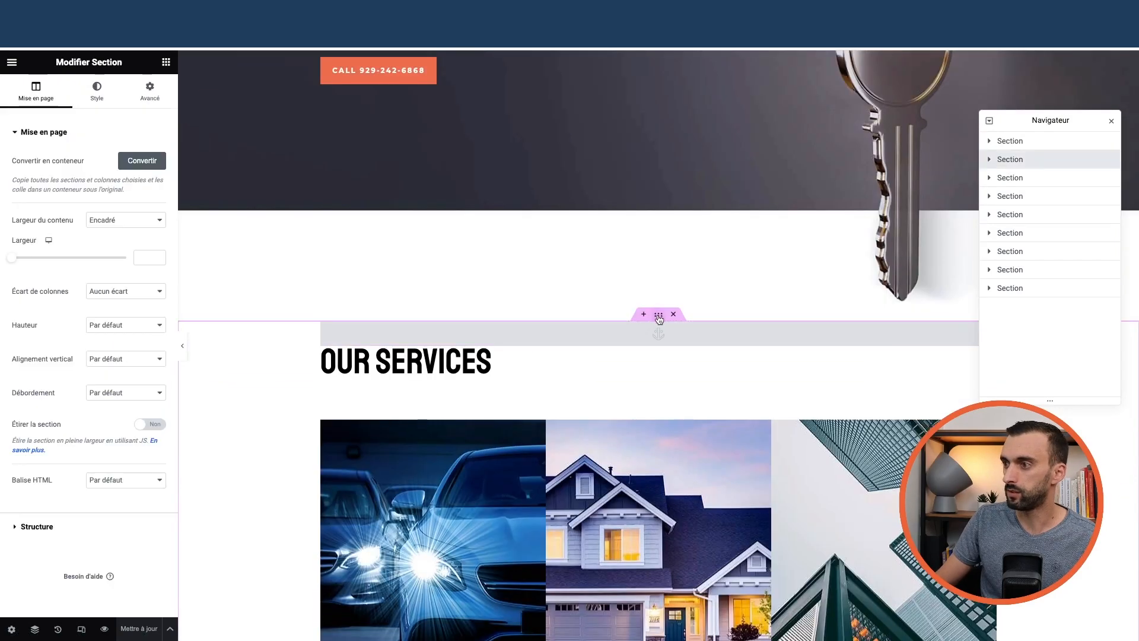
left_click(642, 315)
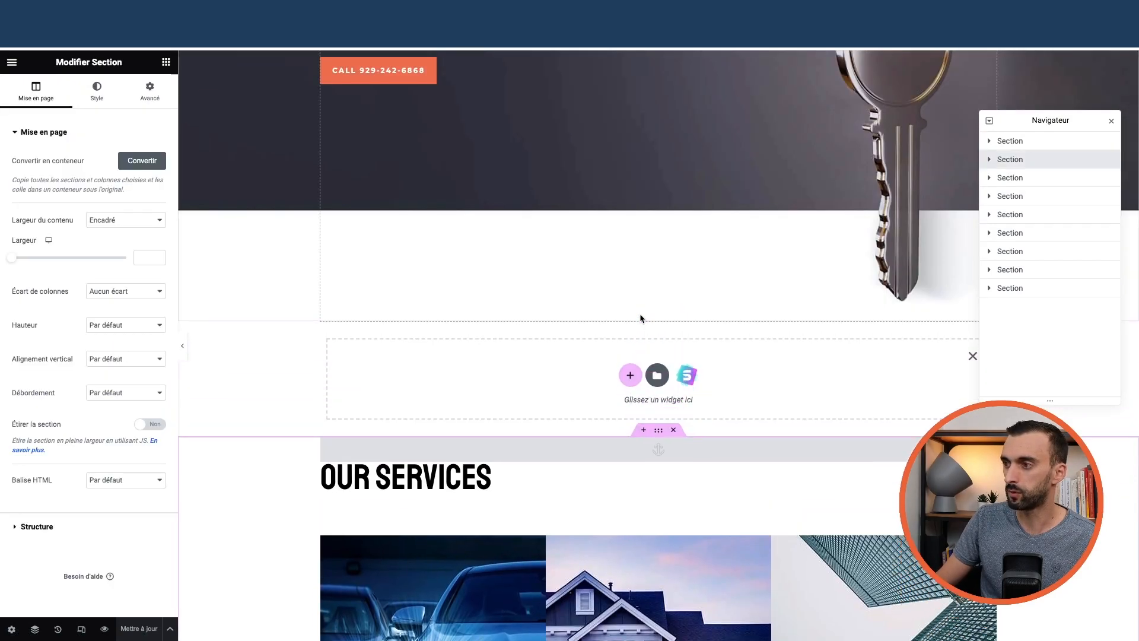
left_click(630, 378)
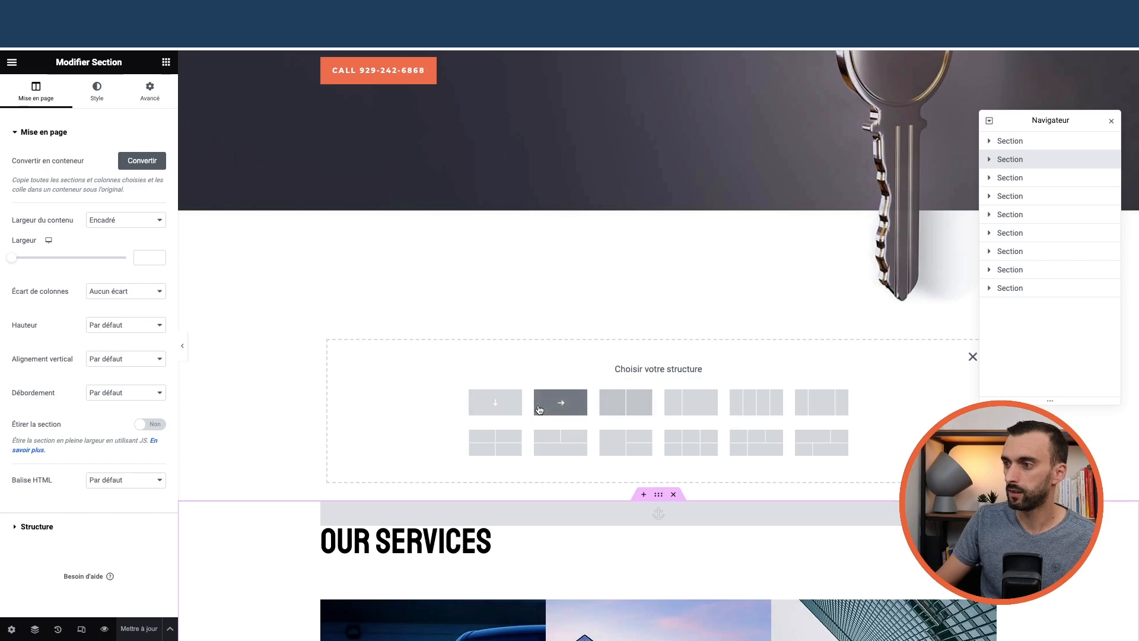
left_click(496, 402)
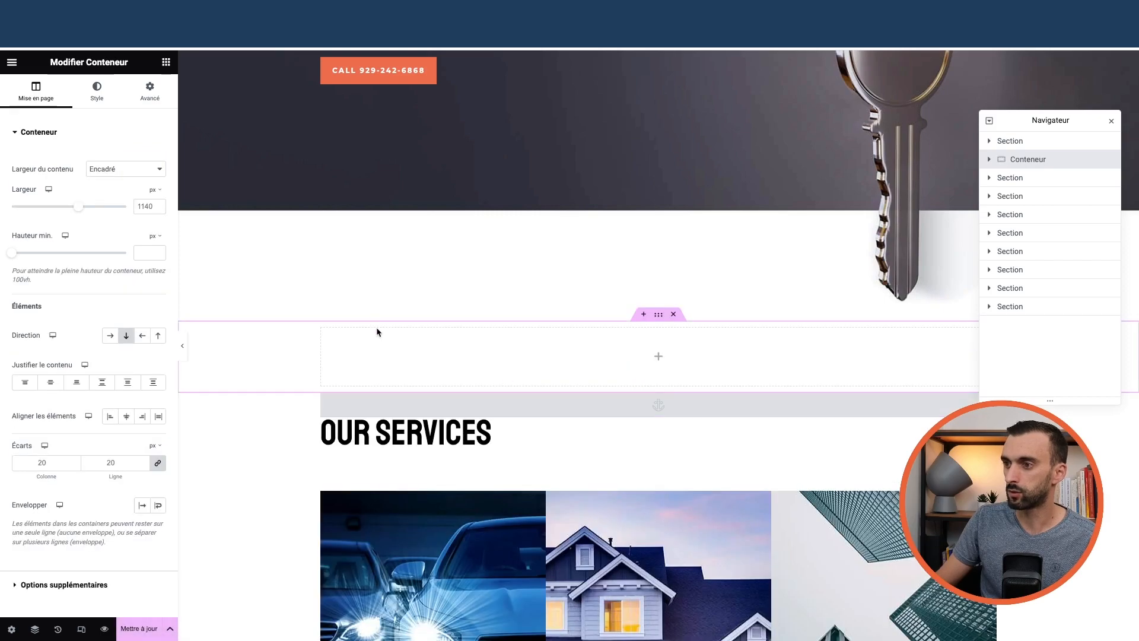
- Place a Code court widget in the new container and apply the shortcode [fluent_booking id="1"] to it
left_click(166, 62)
left_click(80, 113)
type("short")
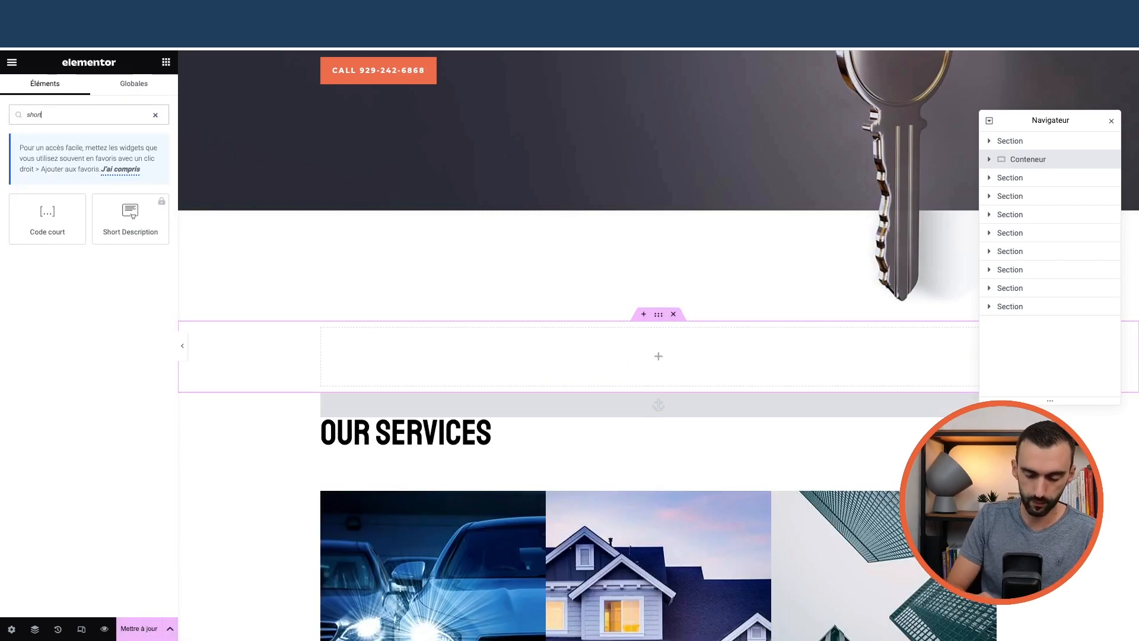
left_click_drag(61, 221, 654, 358)
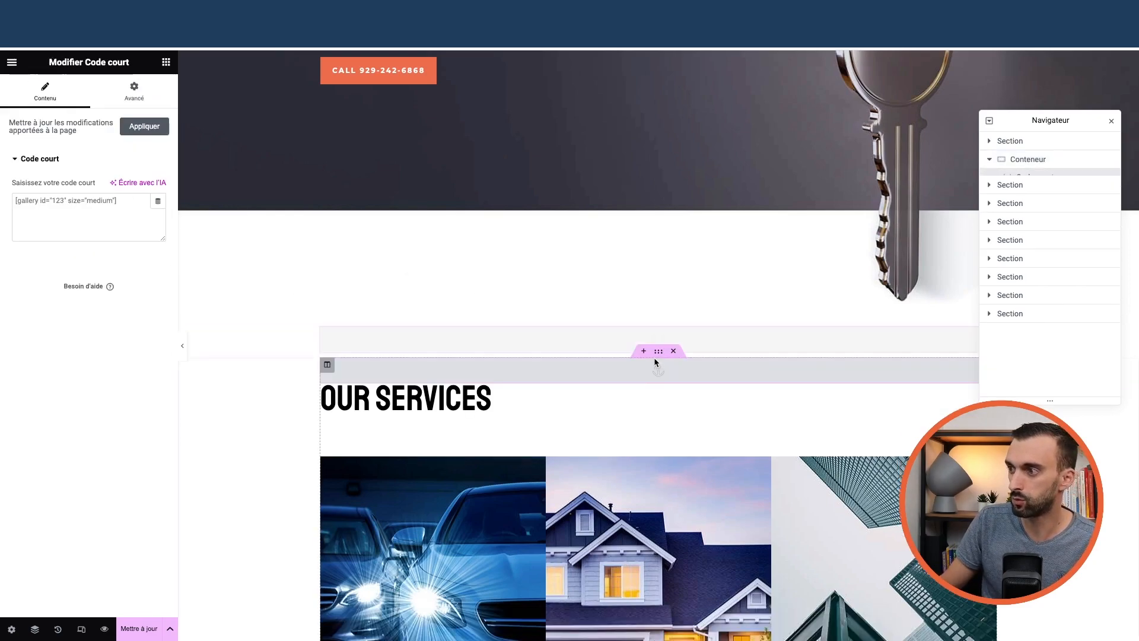
left_click(106, 210)
type("[fluent_booking id=\"1\"]")
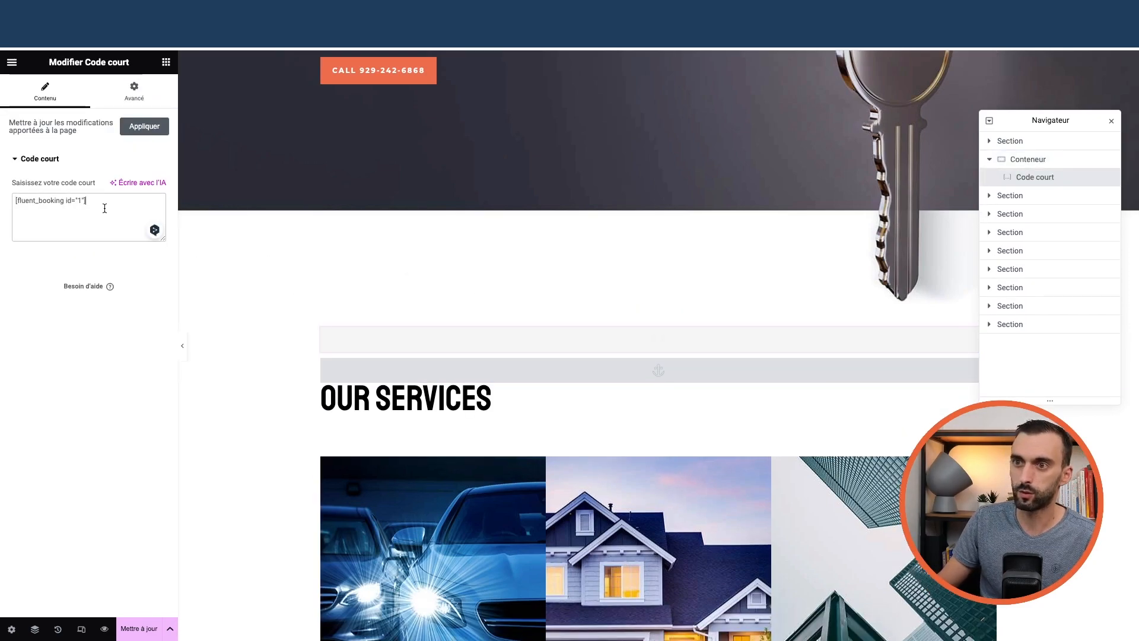
left_click(138, 127)
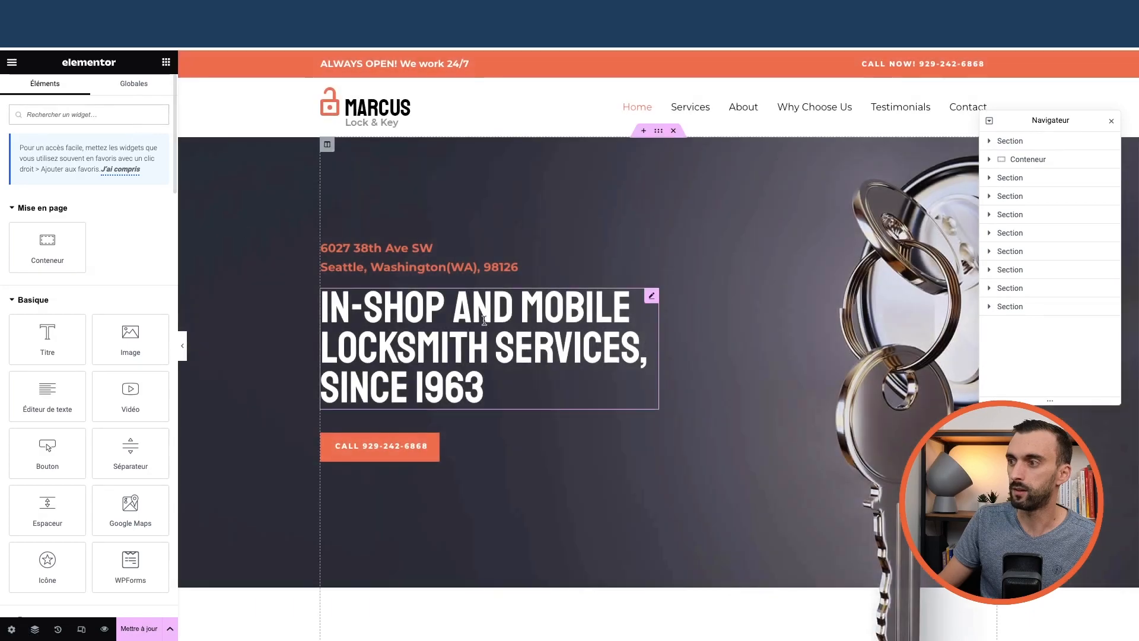
- Close the Navigateur and update the home page with the embedded booking shortcode
scroll(542, 341, "down", 3)
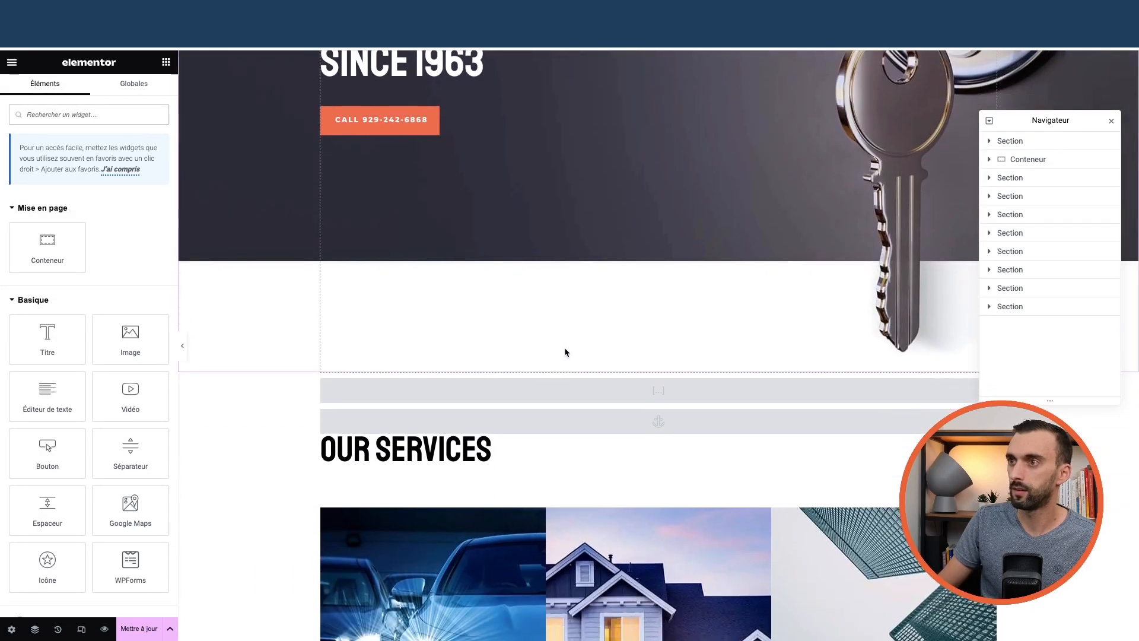
left_click(1112, 120)
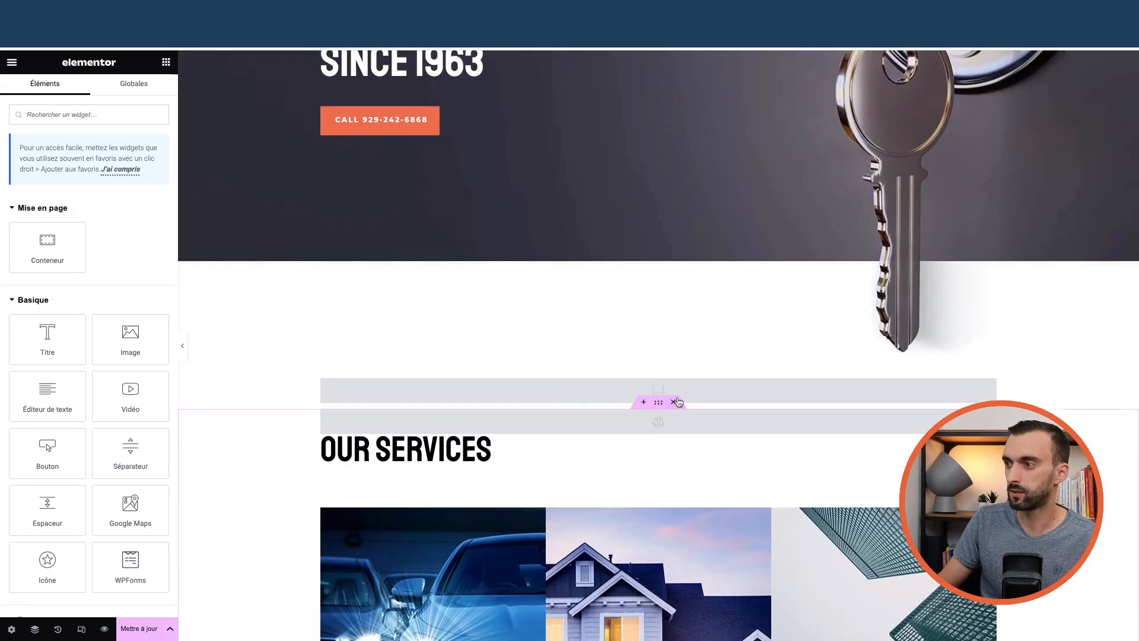
left_click(138, 629)
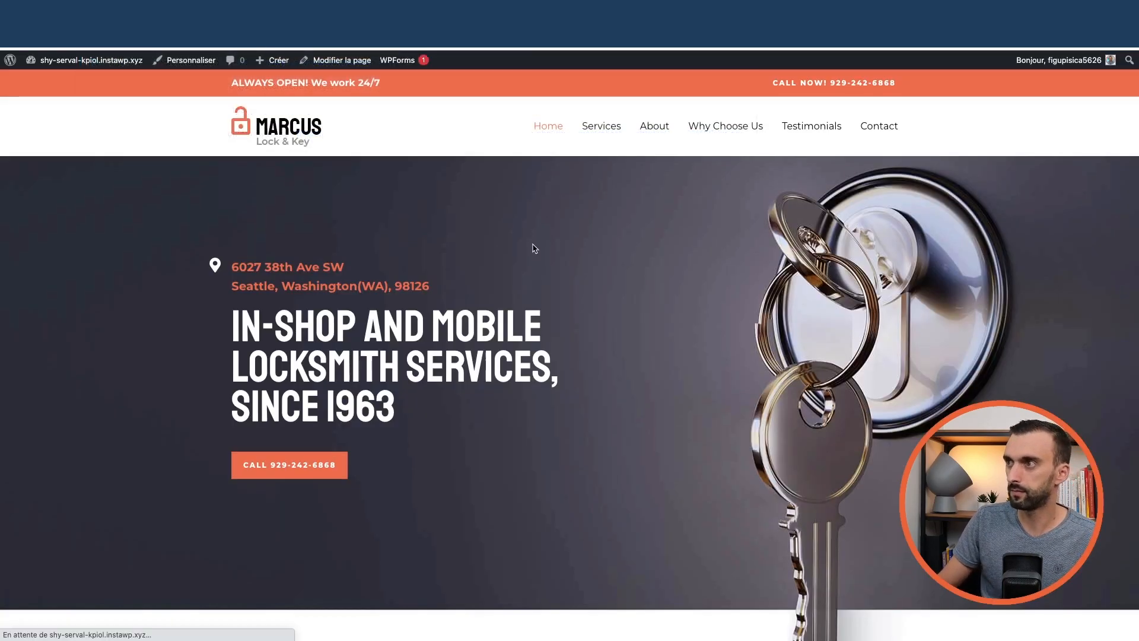
- Check the embedded booking calendar on the live home page and return to the Pages list in the WordPress admin
scroll(534, 248, "down", 8)
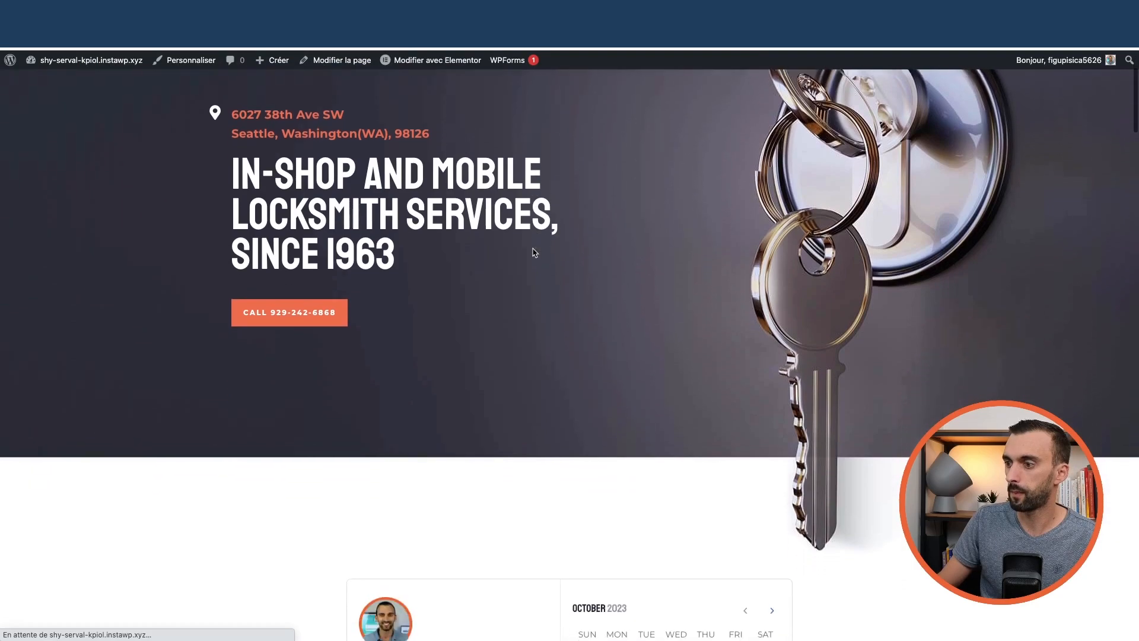
scroll(537, 323, "down", 3)
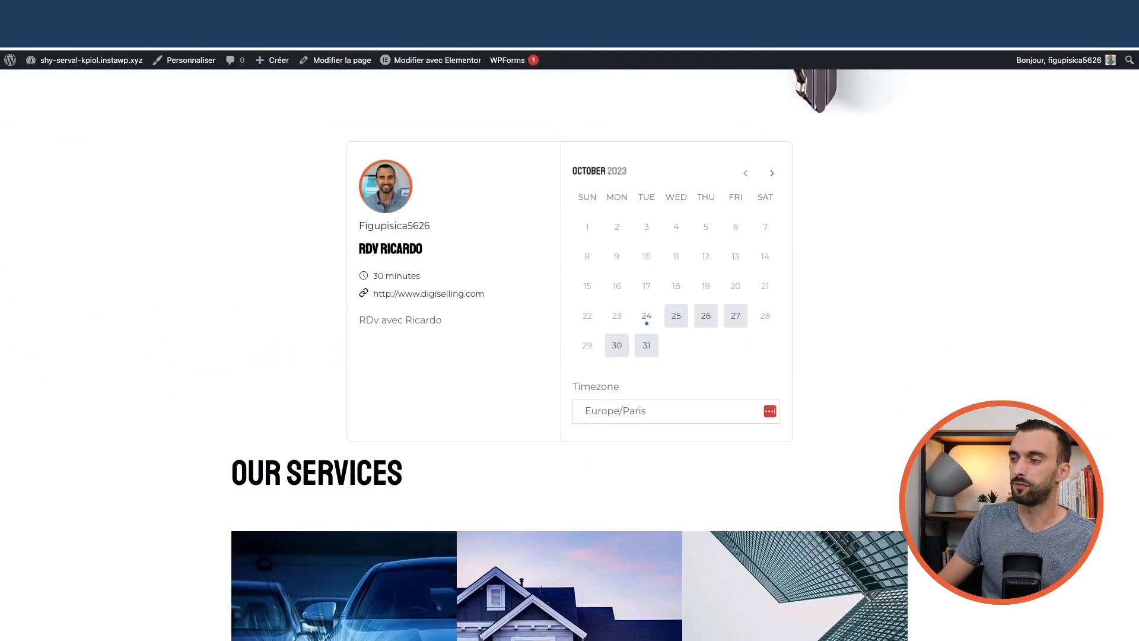
left_click(437, 60)
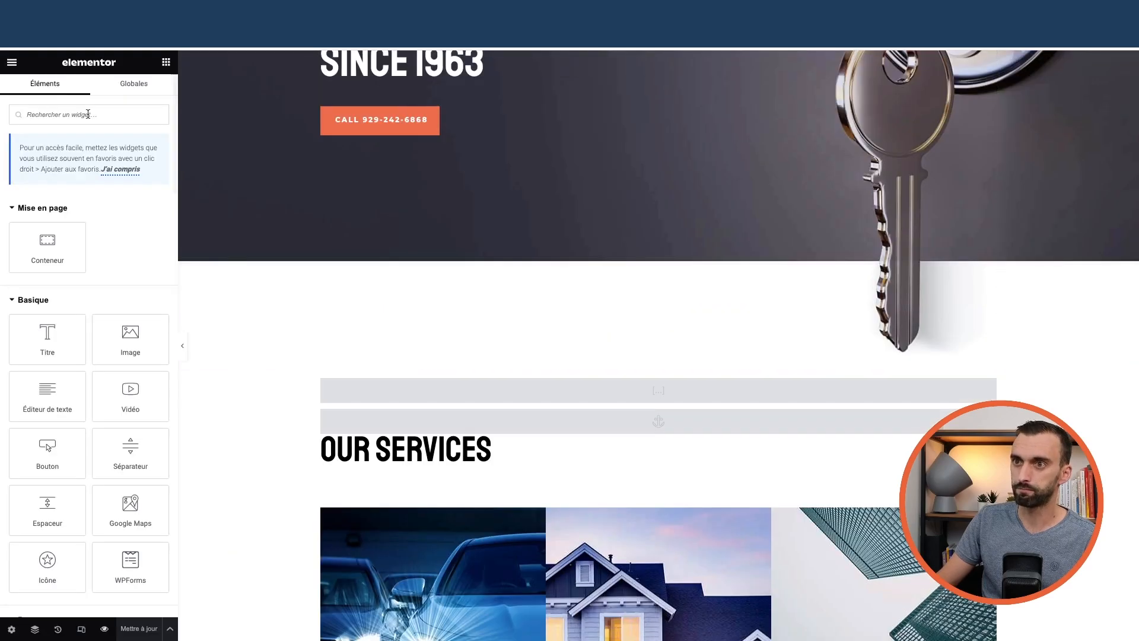
left_click(12, 62)
left_click(84, 293)
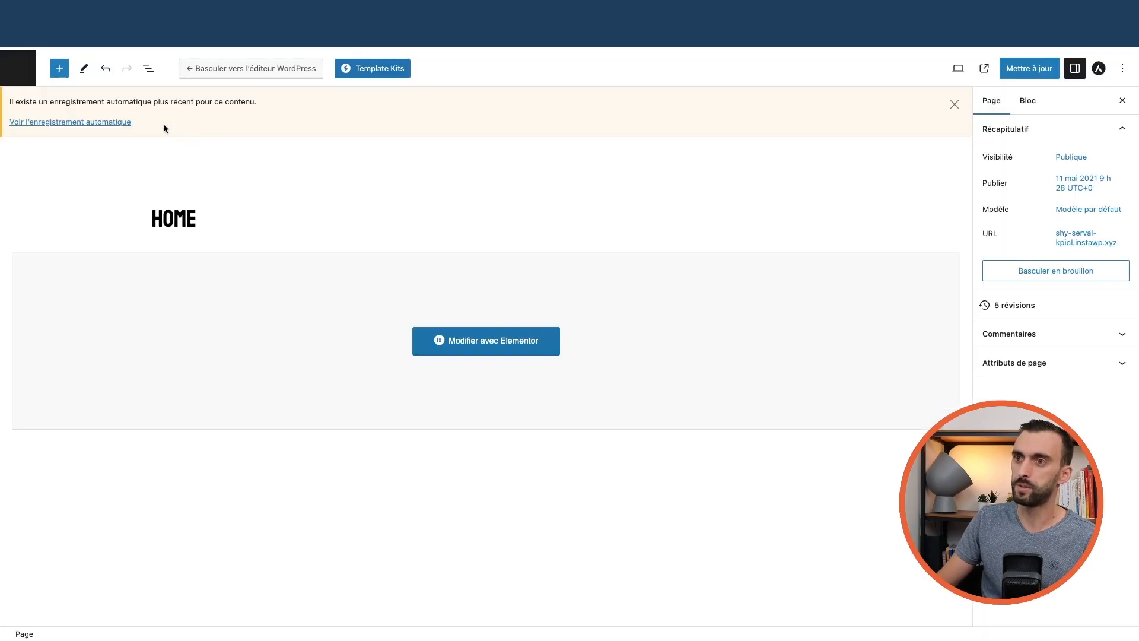
left_click(13, 67)
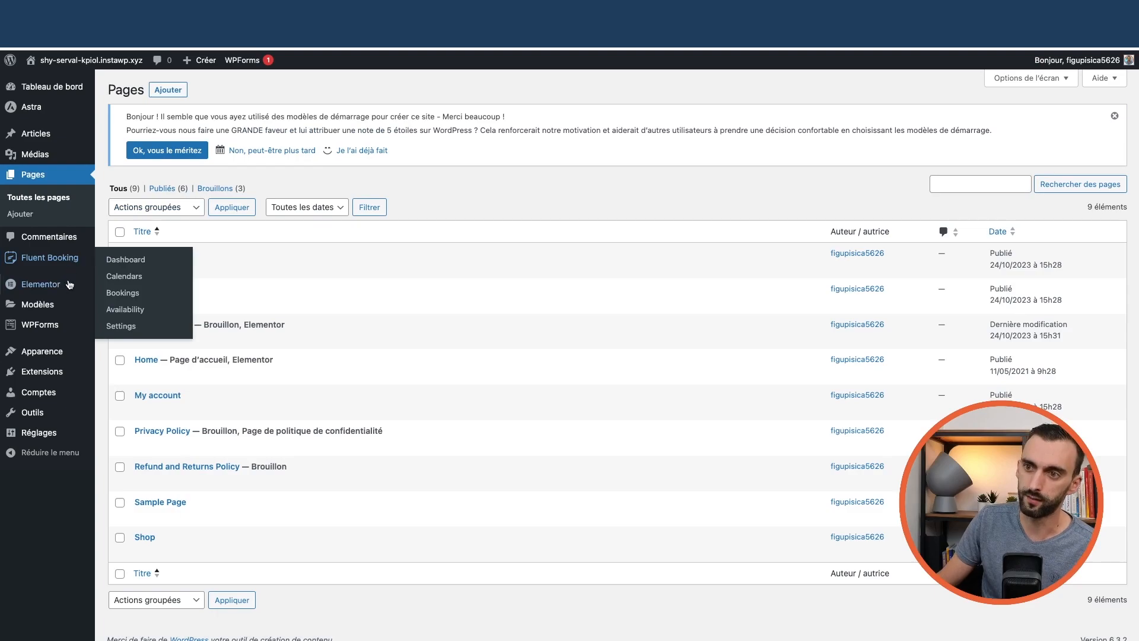
- Find the Fluent Forms contact form builder by searching new extensions for "fluentforms", and install and activate it
mouse_move(62, 269)
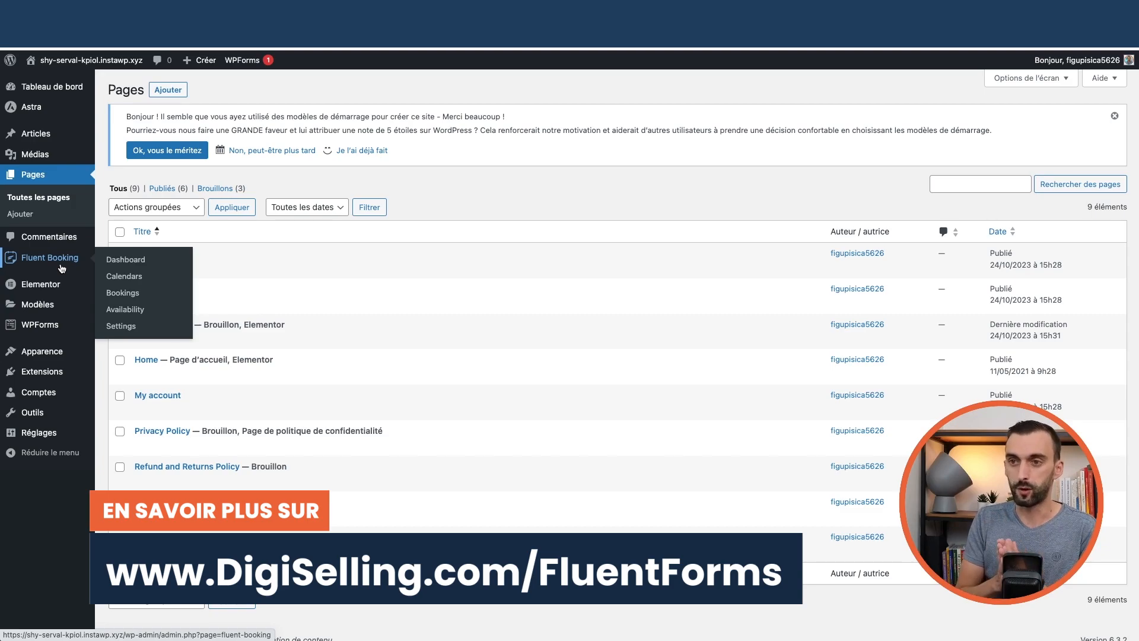
left_click(53, 372)
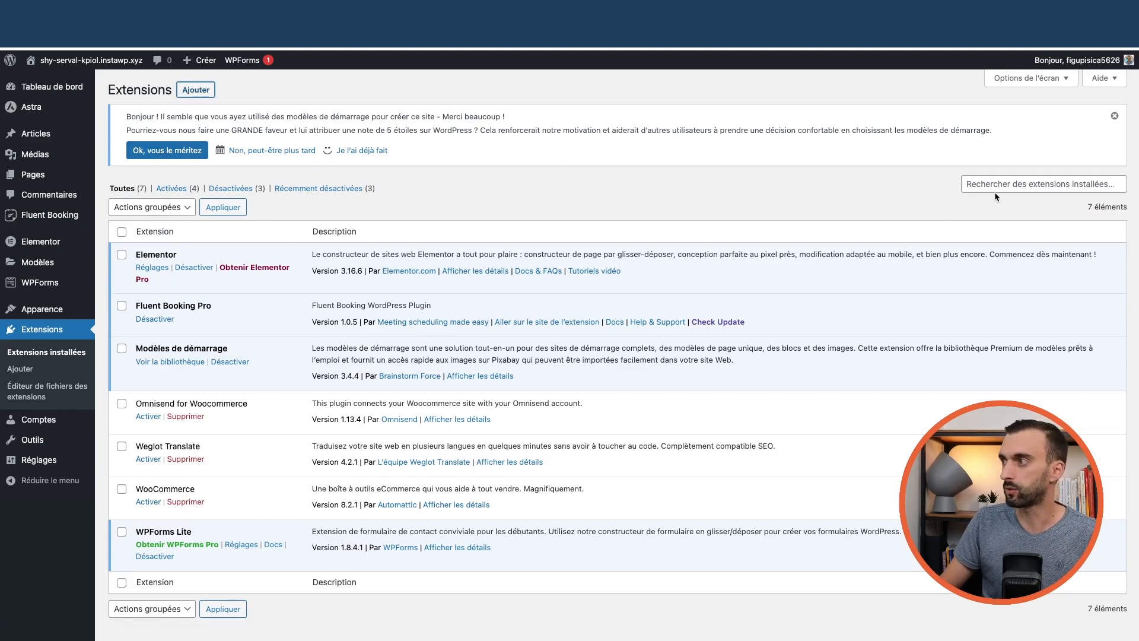
type("fluentforms")
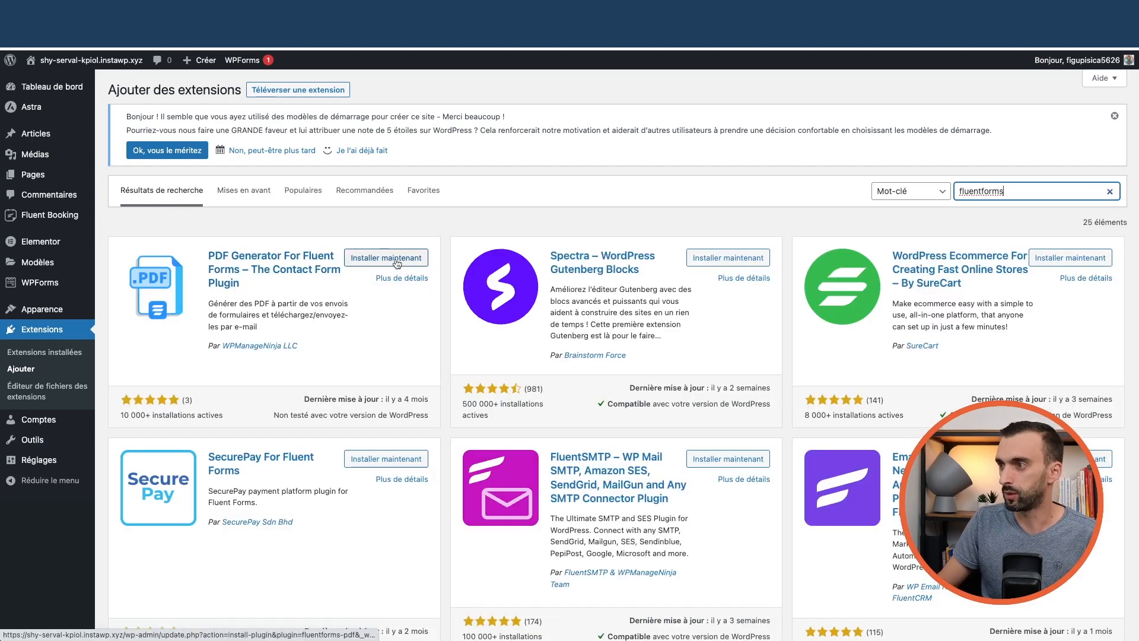
scroll(795, 276, "down", 5)
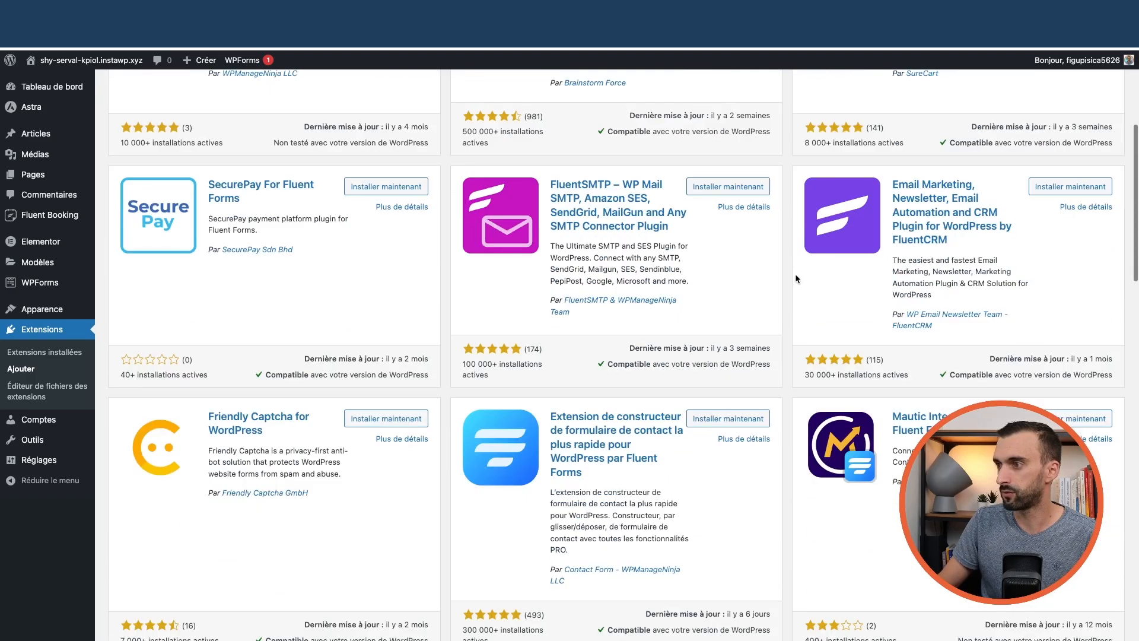
left_click(742, 374)
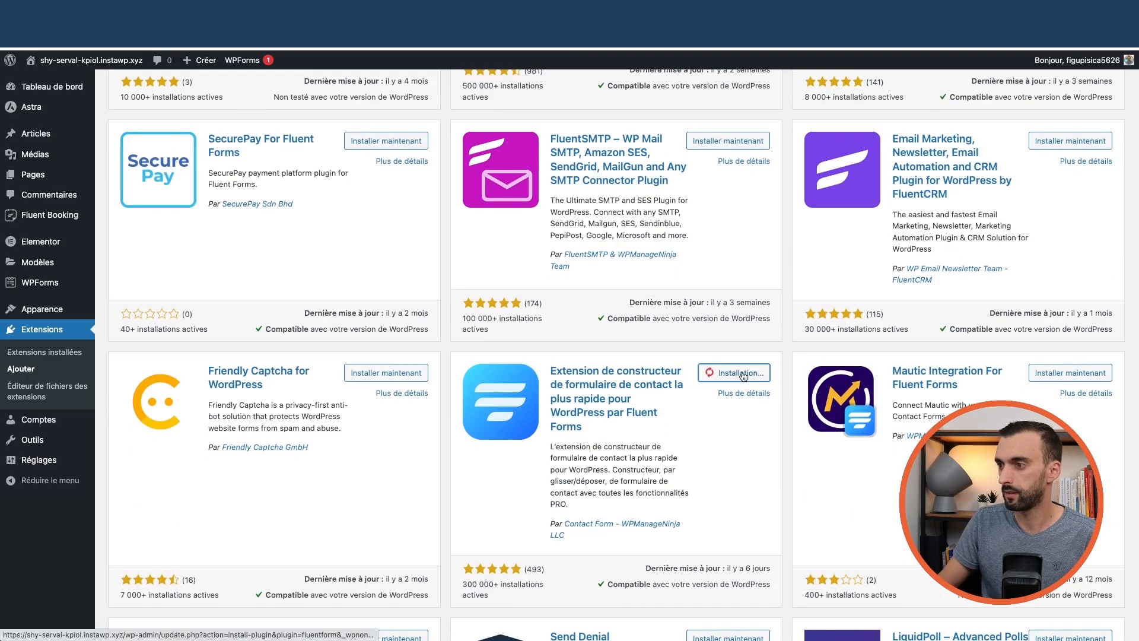
left_click(751, 375)
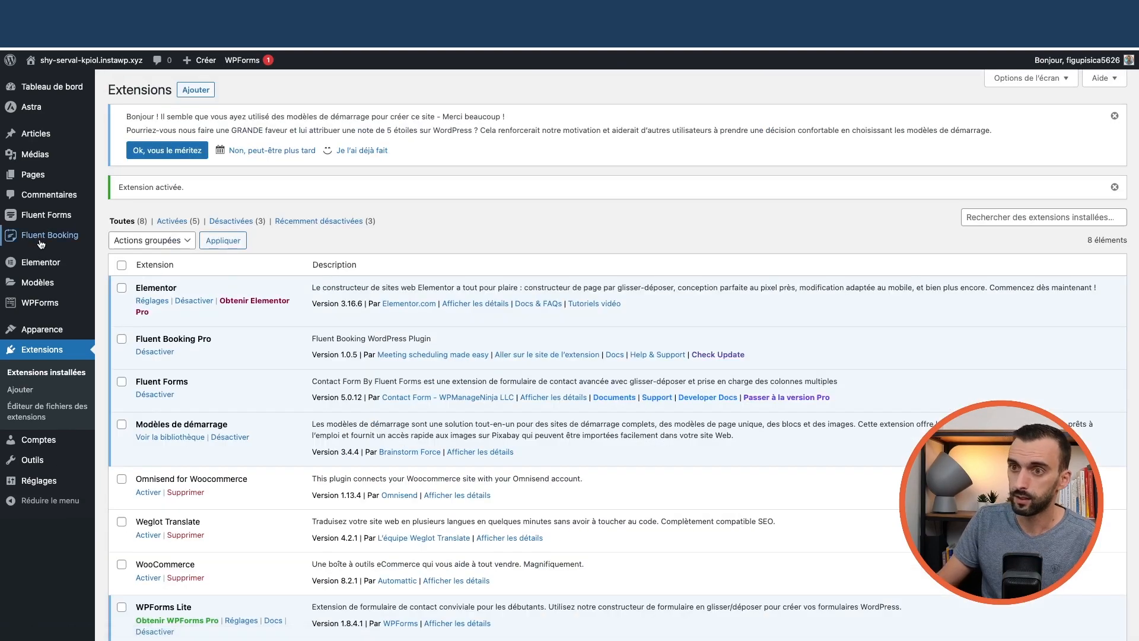
- Create a new blank form in Fluent Forms
mouse_move(47, 219)
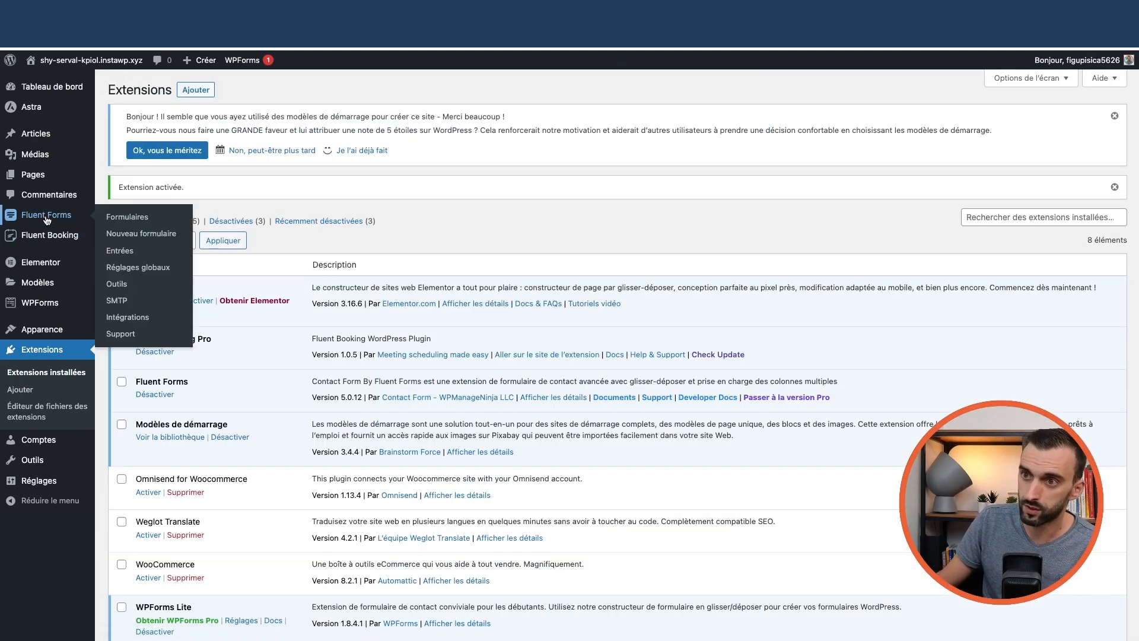
left_click(127, 217)
left_click(321, 157)
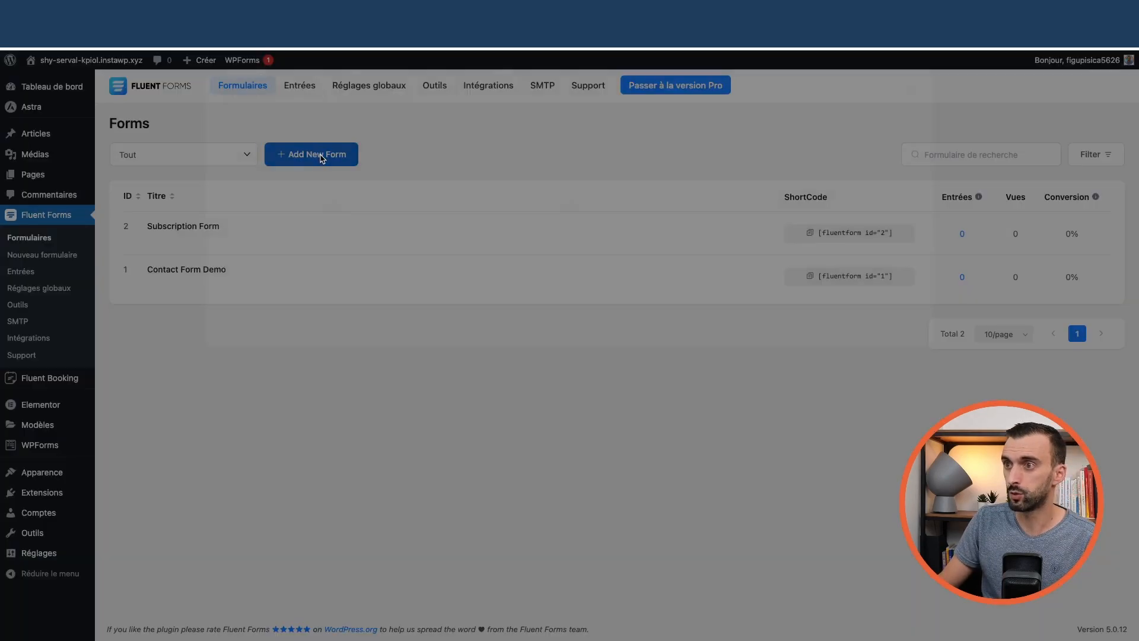
left_click(365, 247)
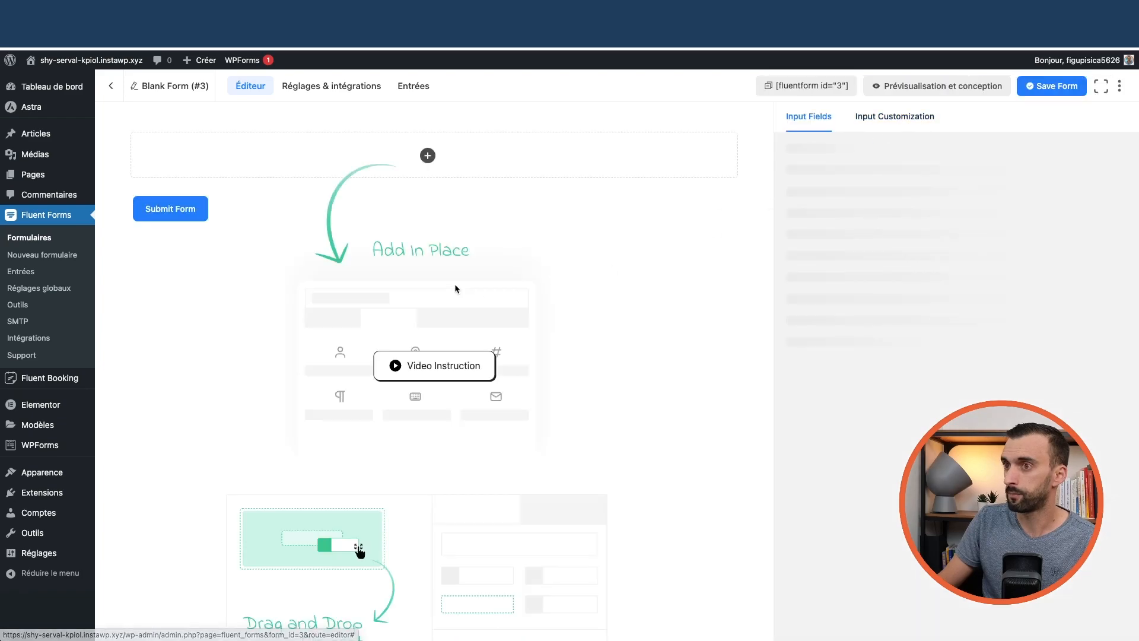
- Add the FluentBooking field from the advanced fields to the blank form
scroll(837, 380, "down", 2)
scroll(890, 371, "up", 1)
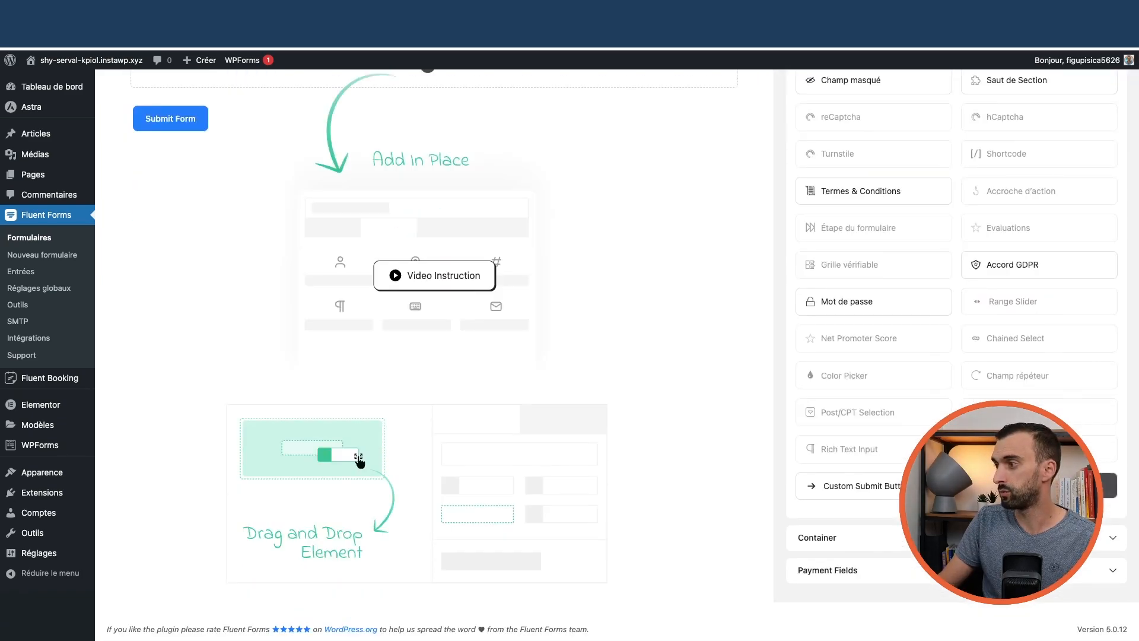
scroll(1032, 482, "up", 2)
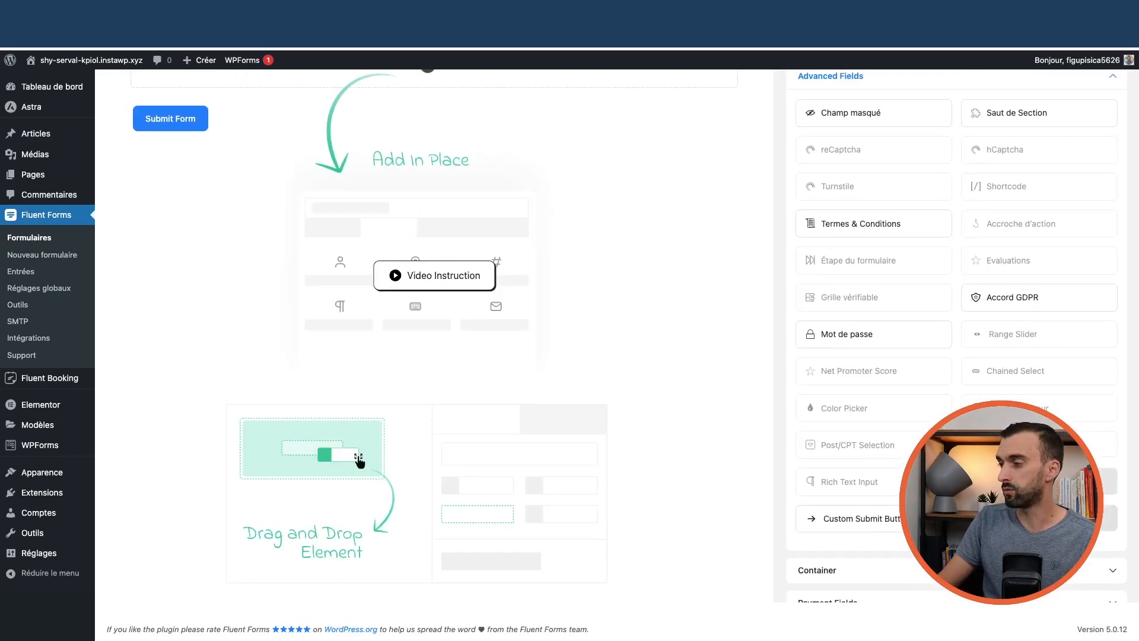
scroll(1033, 482, "down", 2)
left_click_drag(1027, 485, 487, 191)
scroll(577, 255, "up", 2)
left_click_drag(1028, 485, 469, 173)
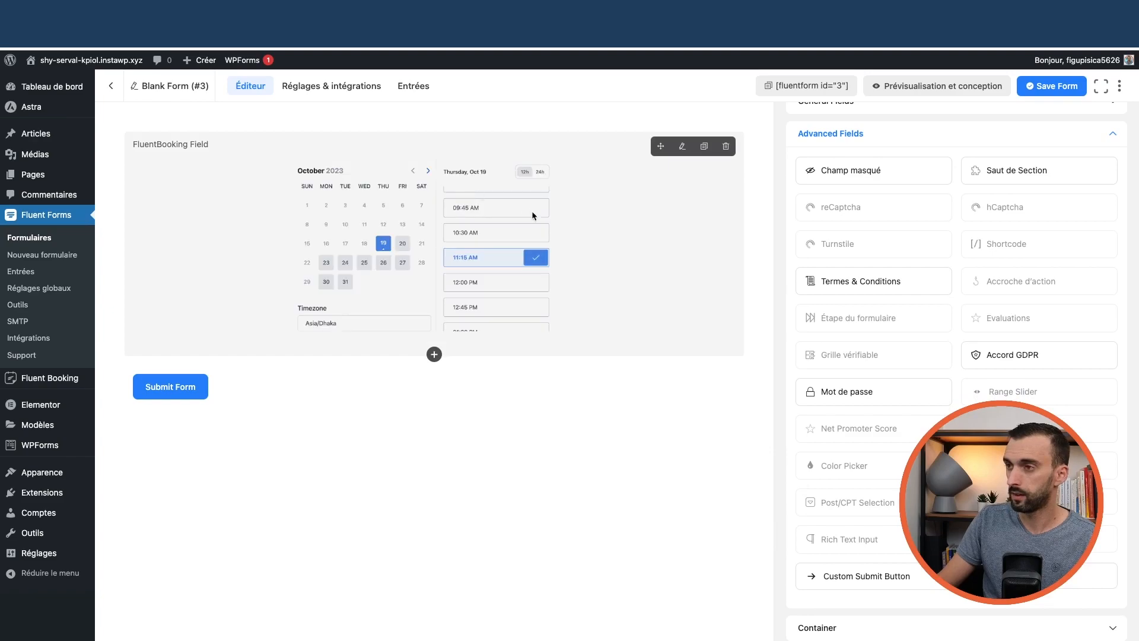
- Add the Name Fields element above the FluentBooking field, and save the form and copy its shortcode
scroll(914, 213, "up", 2)
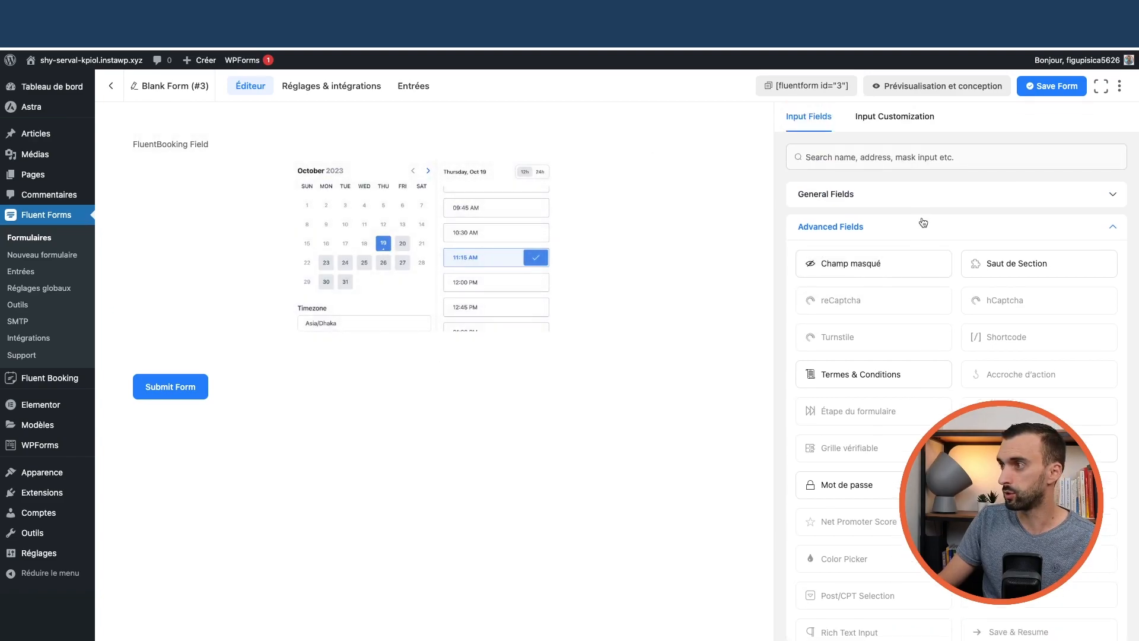
left_click(909, 203)
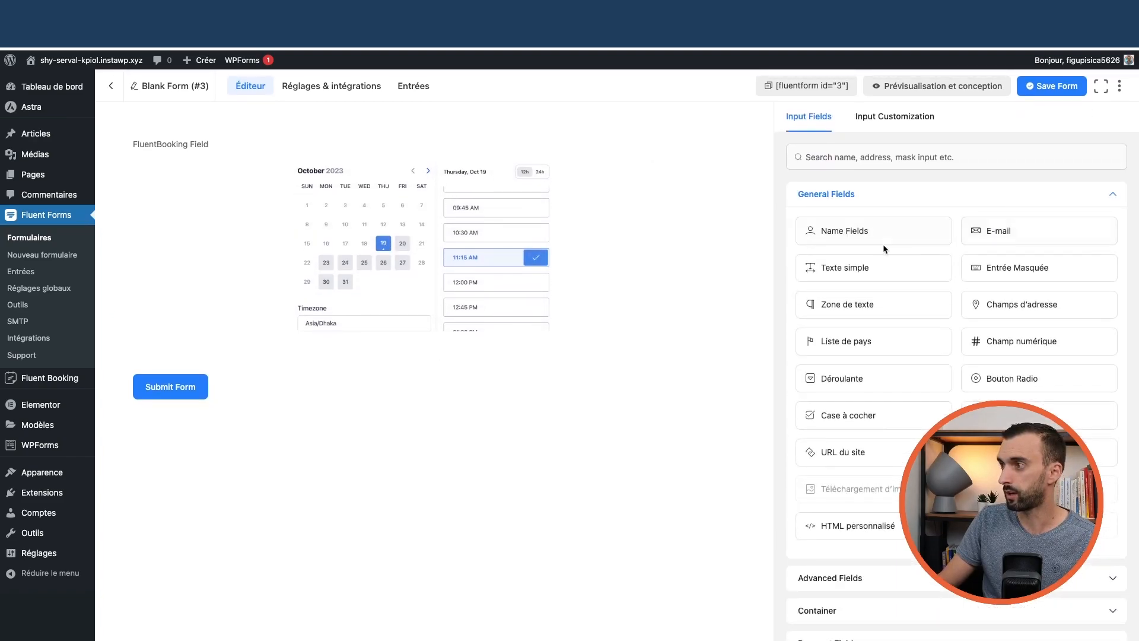
left_click_drag(871, 237, 501, 165)
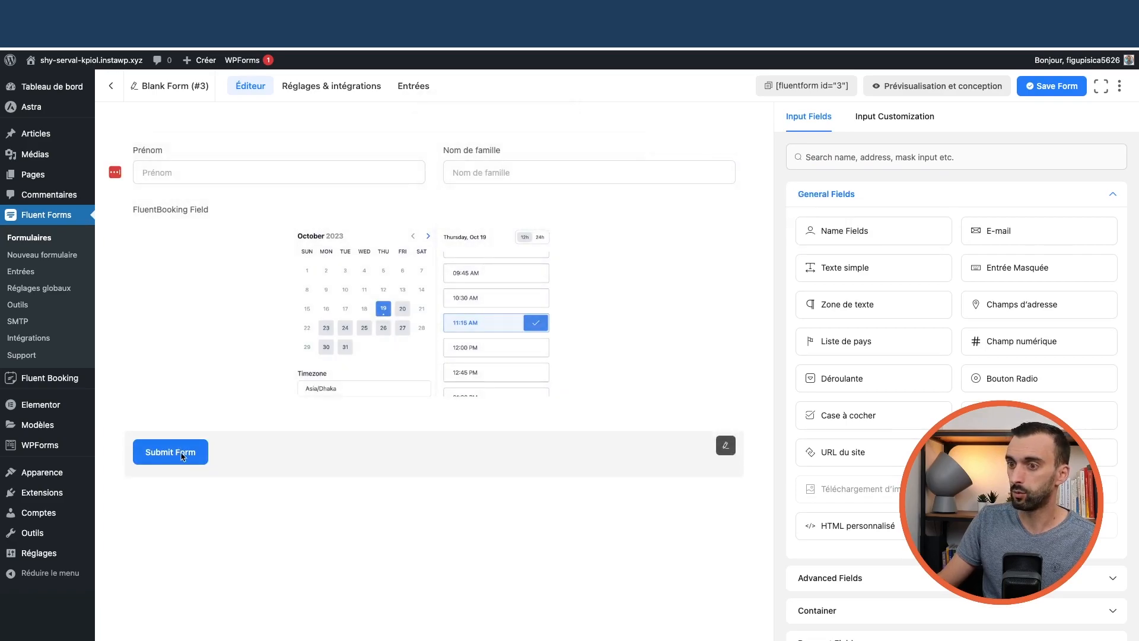
left_click(1051, 93)
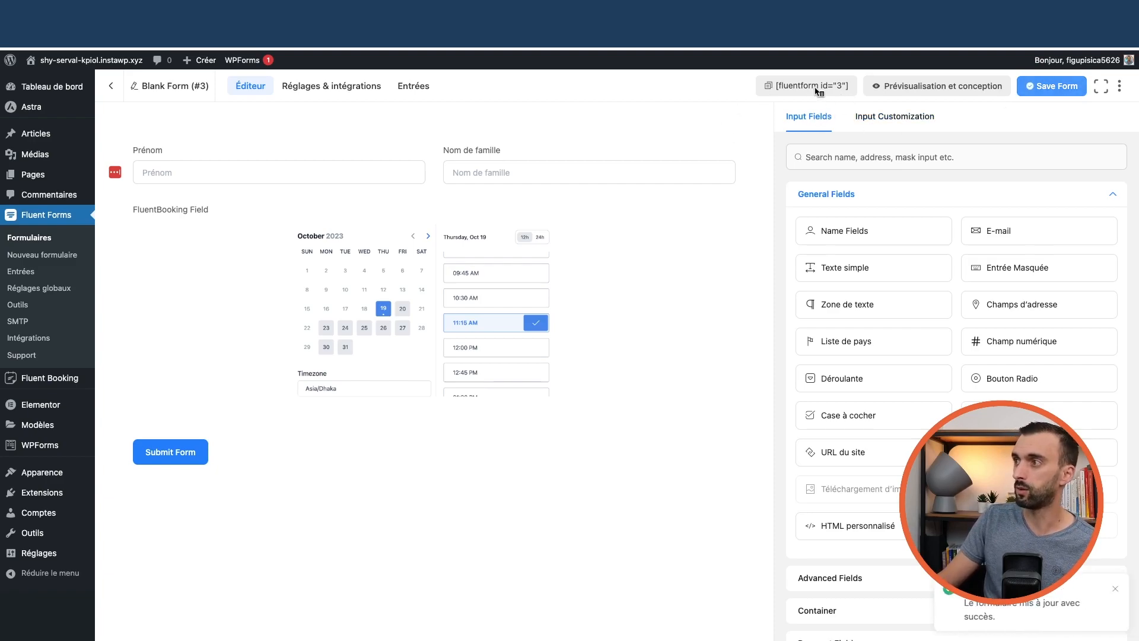
left_click(807, 89)
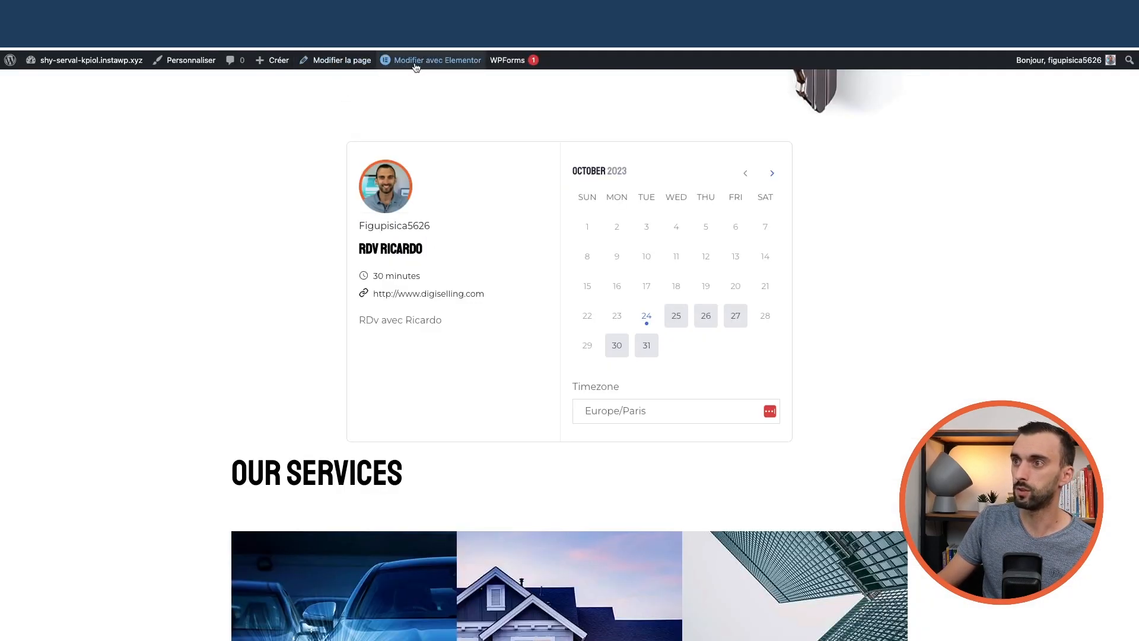
- Add a Fluent Forms widget showing Blank Form (#3) below the home page's shortcode widget in Elementor, and update the page
left_click(433, 65)
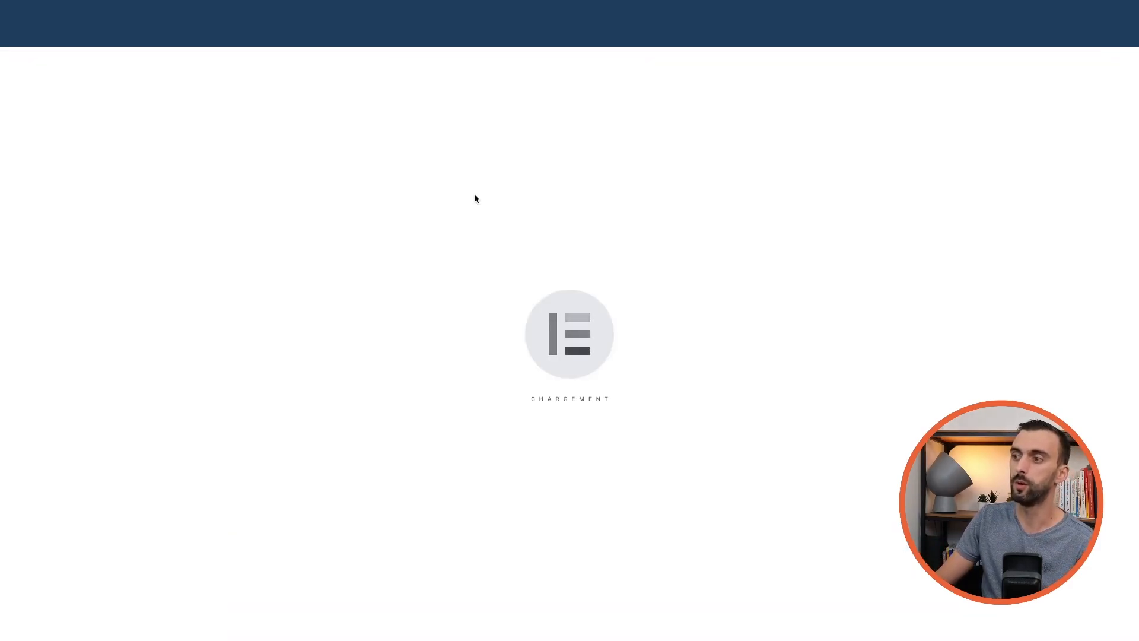
scroll(372, 369, "down", 6)
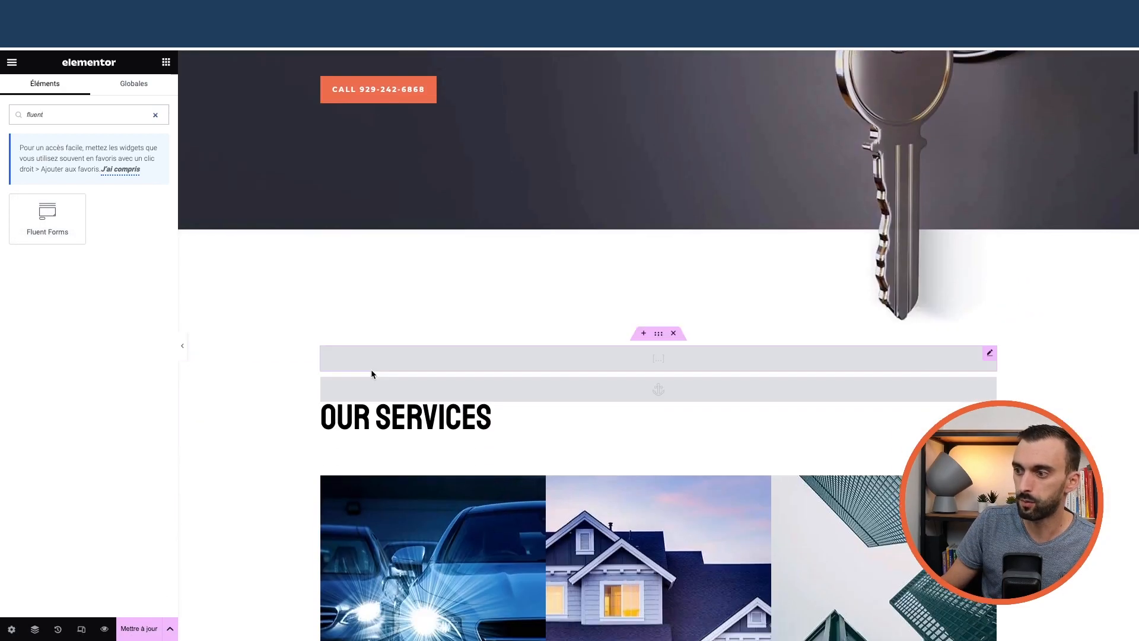
left_click_drag(39, 201, 517, 340)
left_click(89, 173)
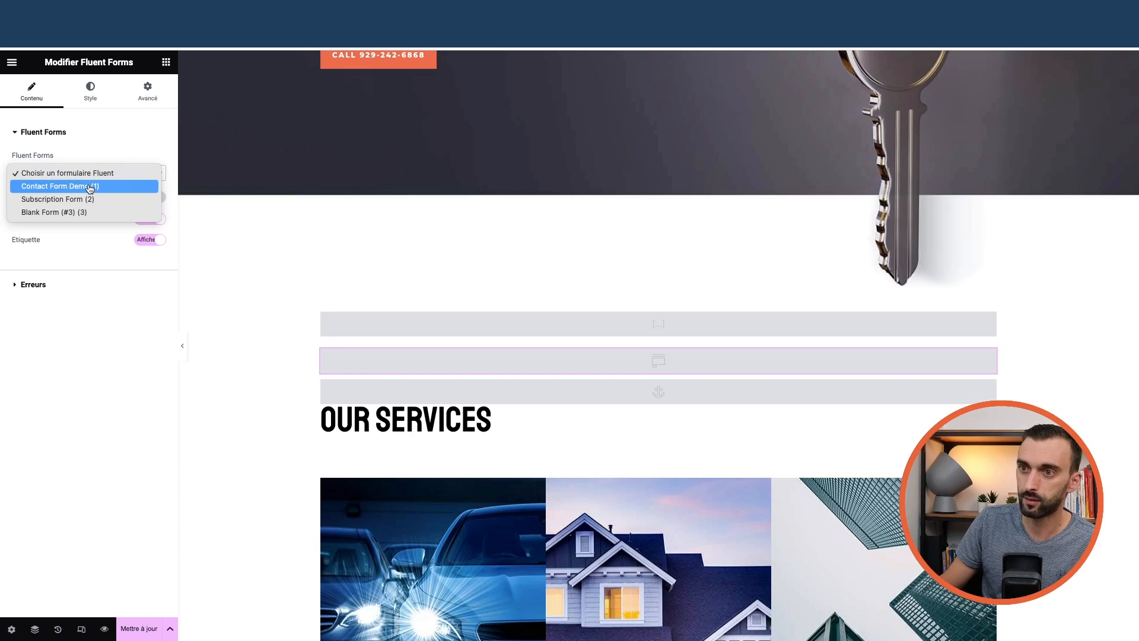
left_click(81, 212)
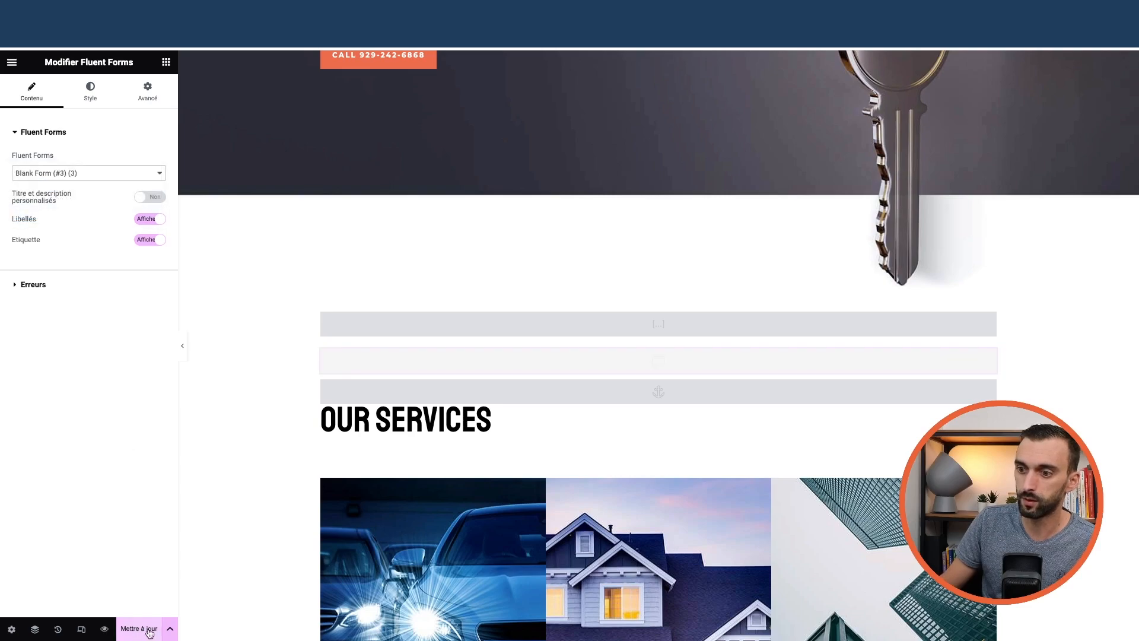
left_click(150, 634)
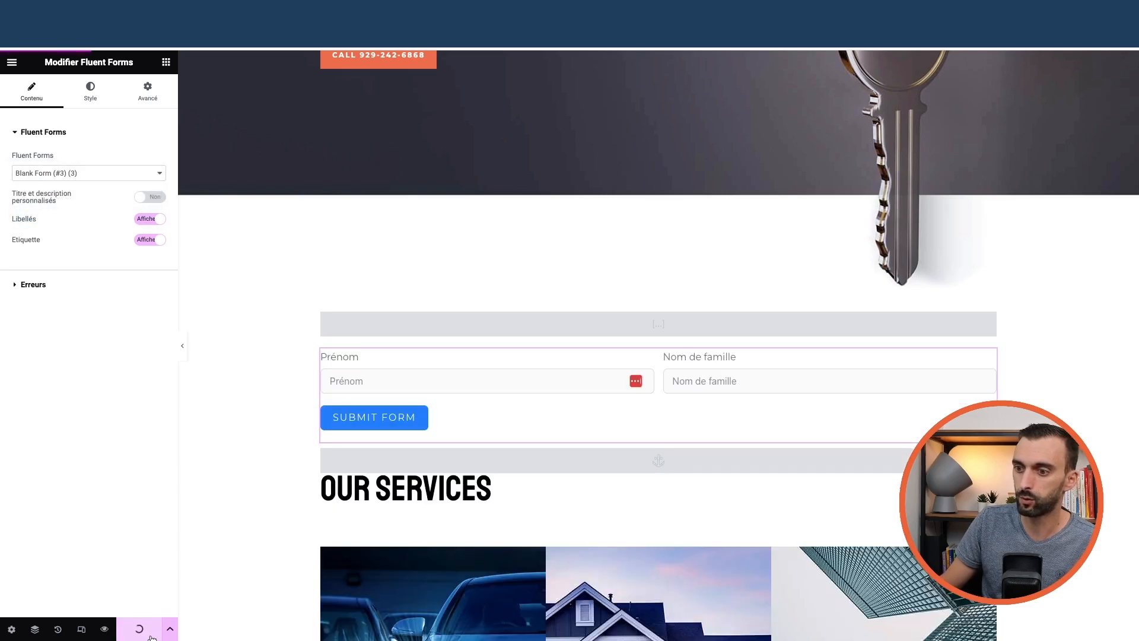
- Try Subscription Form (2) and Contact Form Demo (1) in the Fluent Forms widget, and switch back to Blank Form (#3)
left_click(90, 178)
left_click(80, 160)
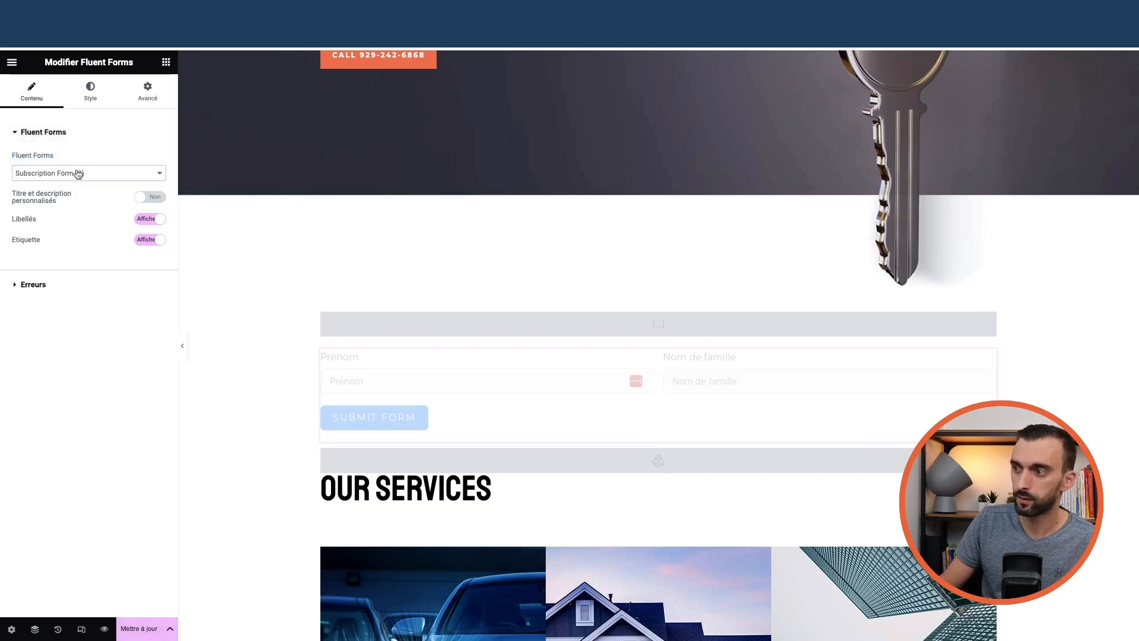
left_click(77, 173)
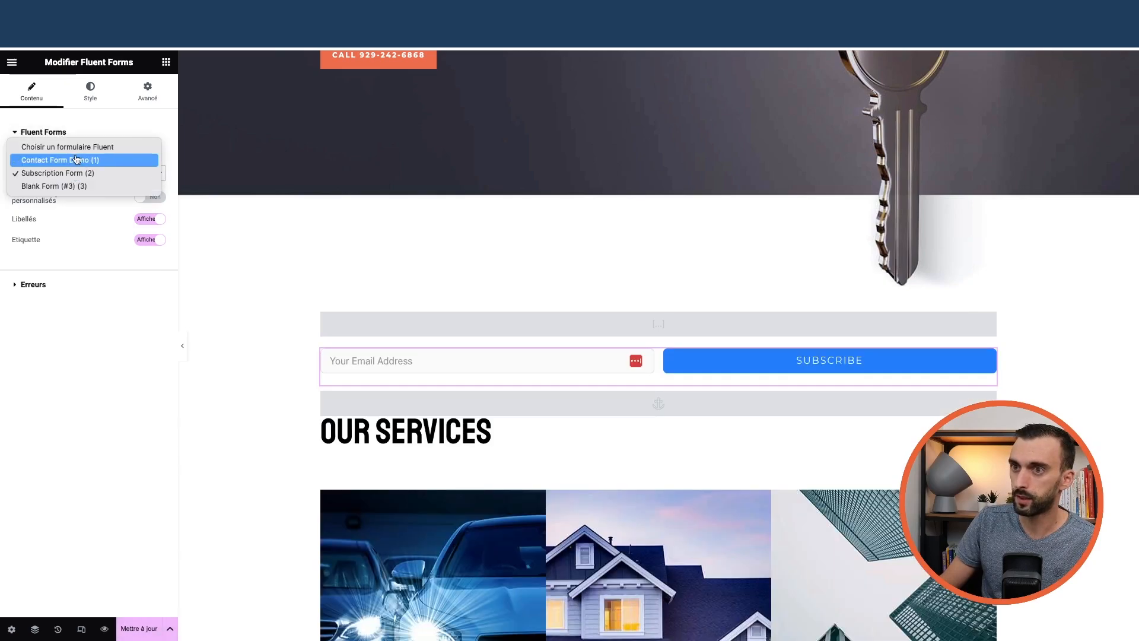
left_click(76, 158)
left_click(80, 173)
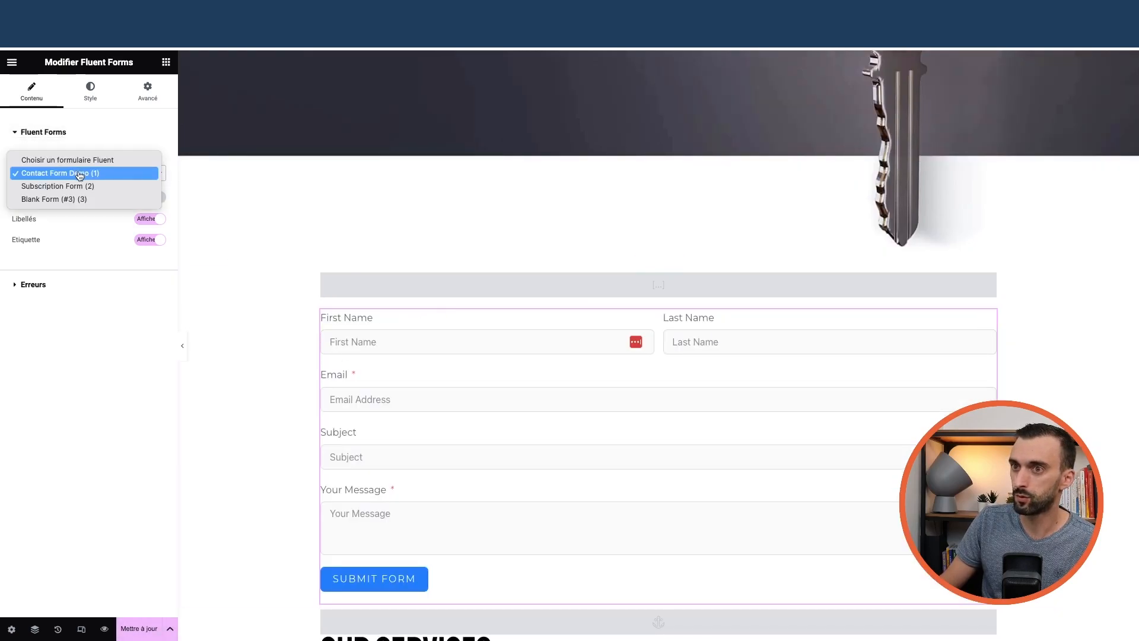
left_click(77, 200)
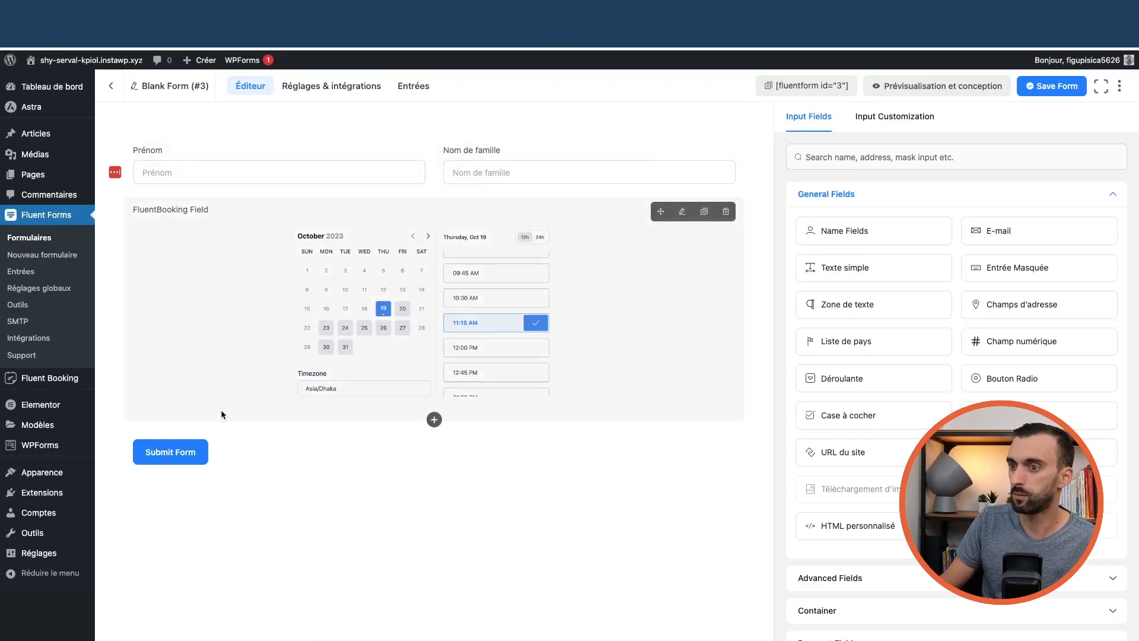
- Save the blank form, assign the RDV calendar to its FluentBooking field, check the guest email field choices, and save the form again
left_click(1055, 89)
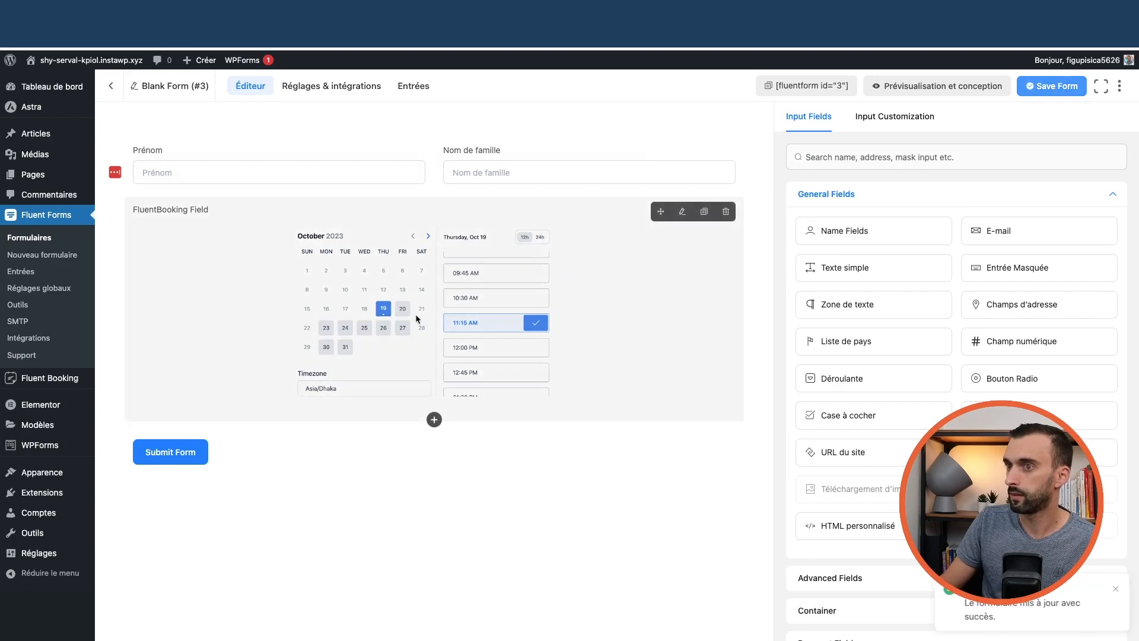
left_click(421, 318)
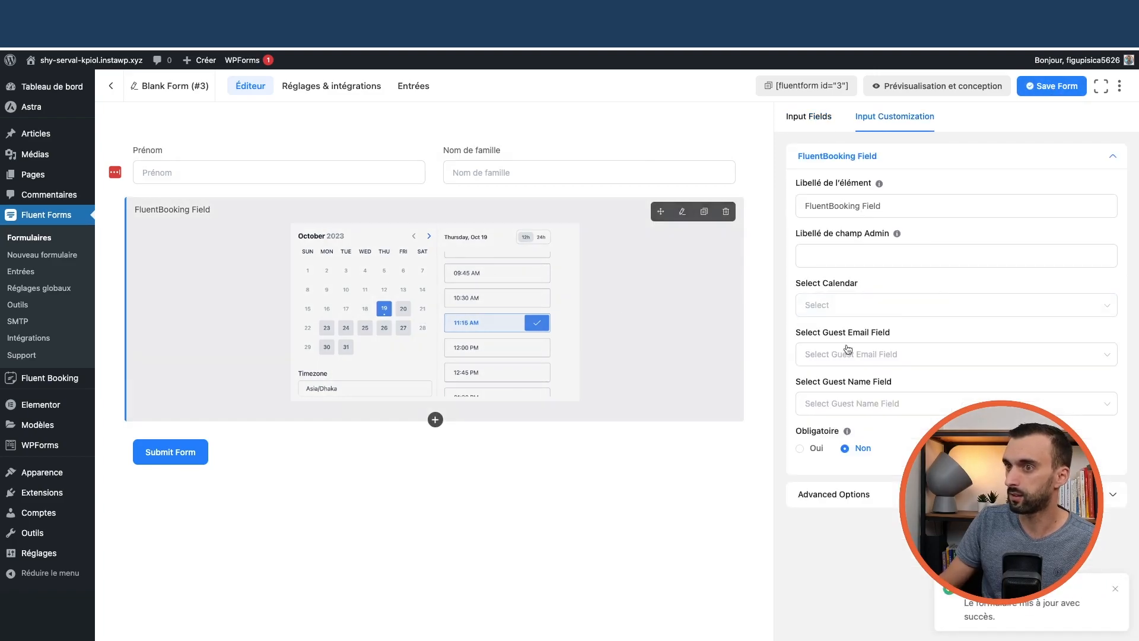
left_click(850, 266)
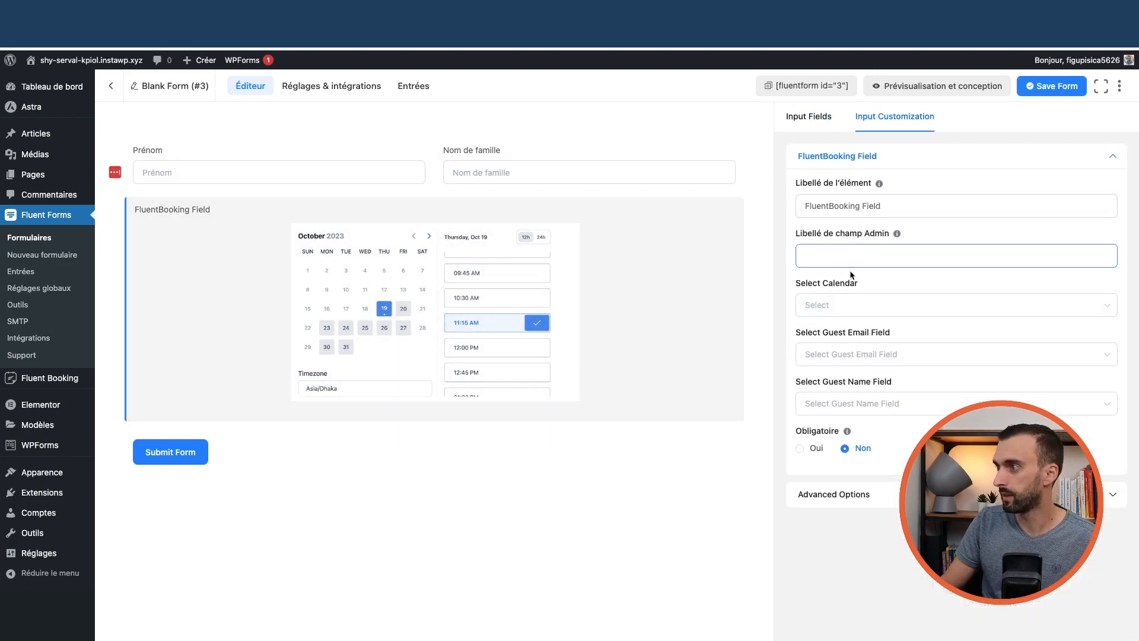
left_click(884, 356)
left_click(853, 356)
left_click(848, 305)
left_click(831, 354)
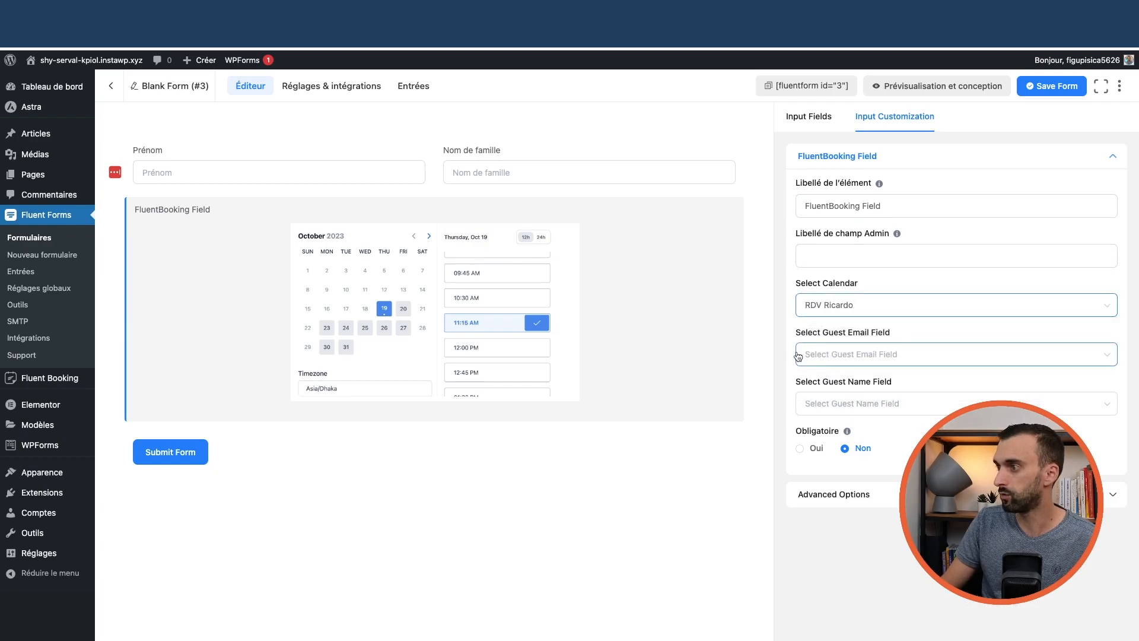
left_click(1051, 86)
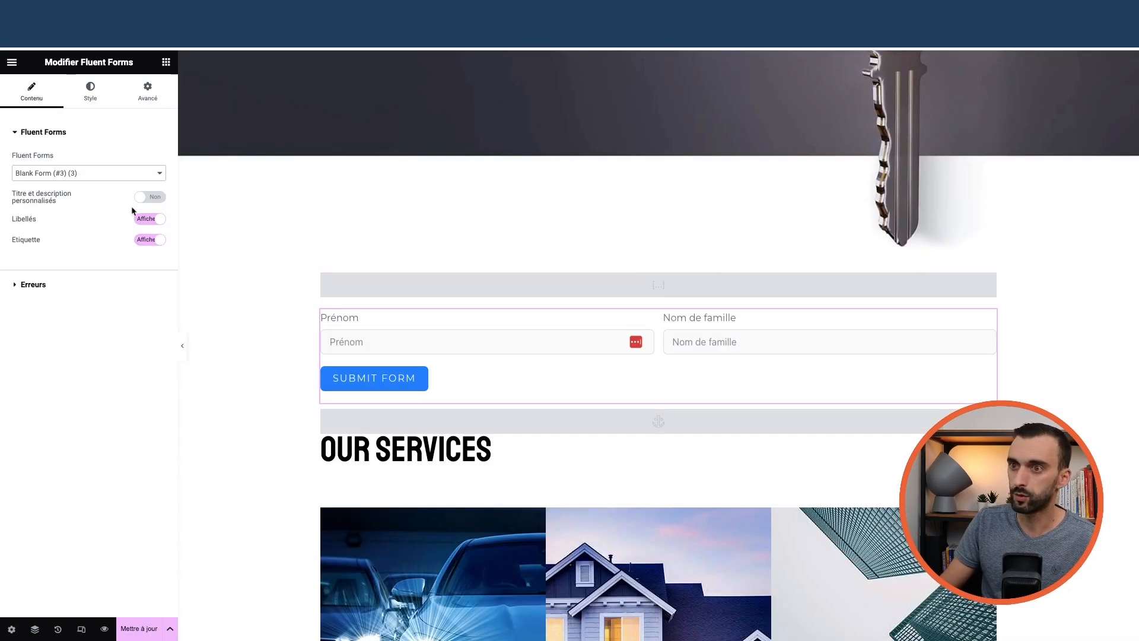
- Reselect Blank Form (#3) (3) in the home page's Fluent Forms widget in Elementor and update the page
left_click(89, 174)
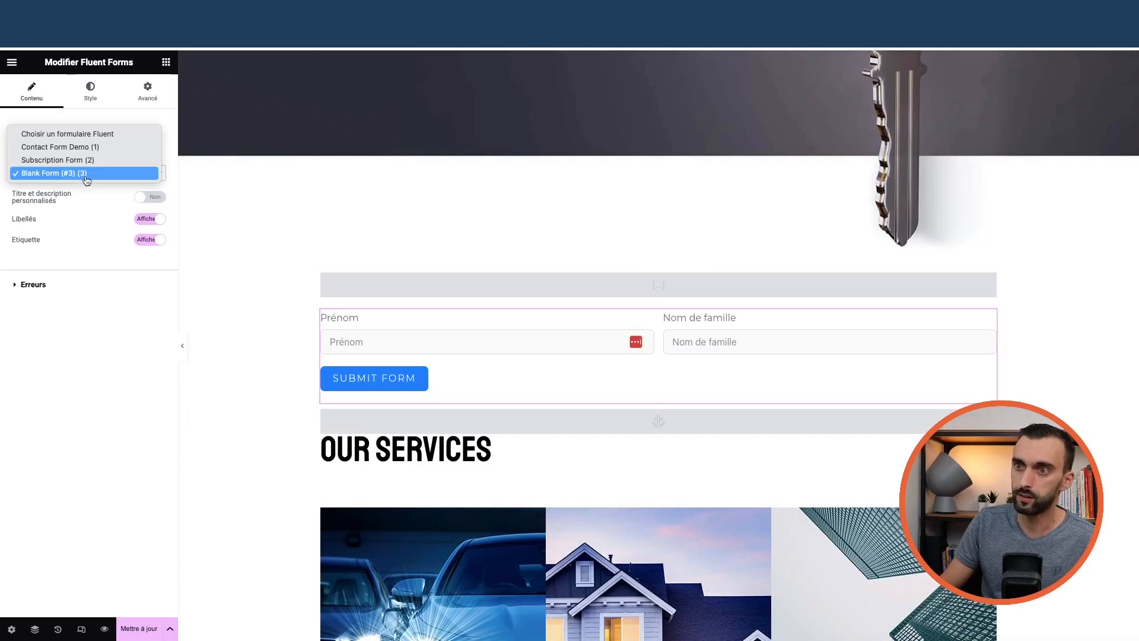
left_click(89, 176)
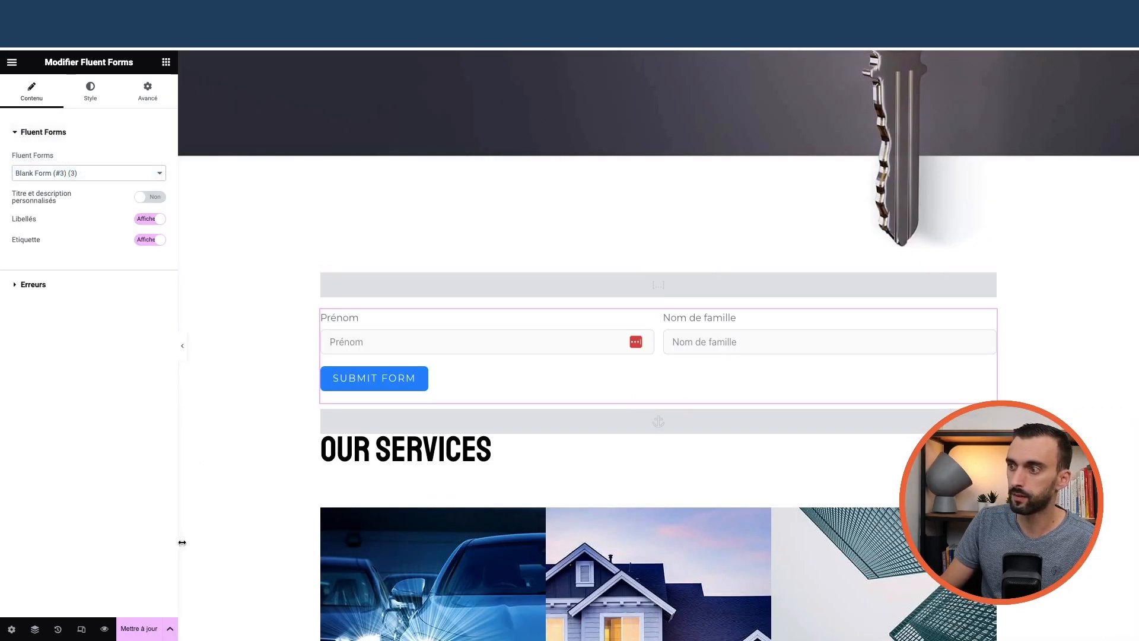
left_click(138, 630)
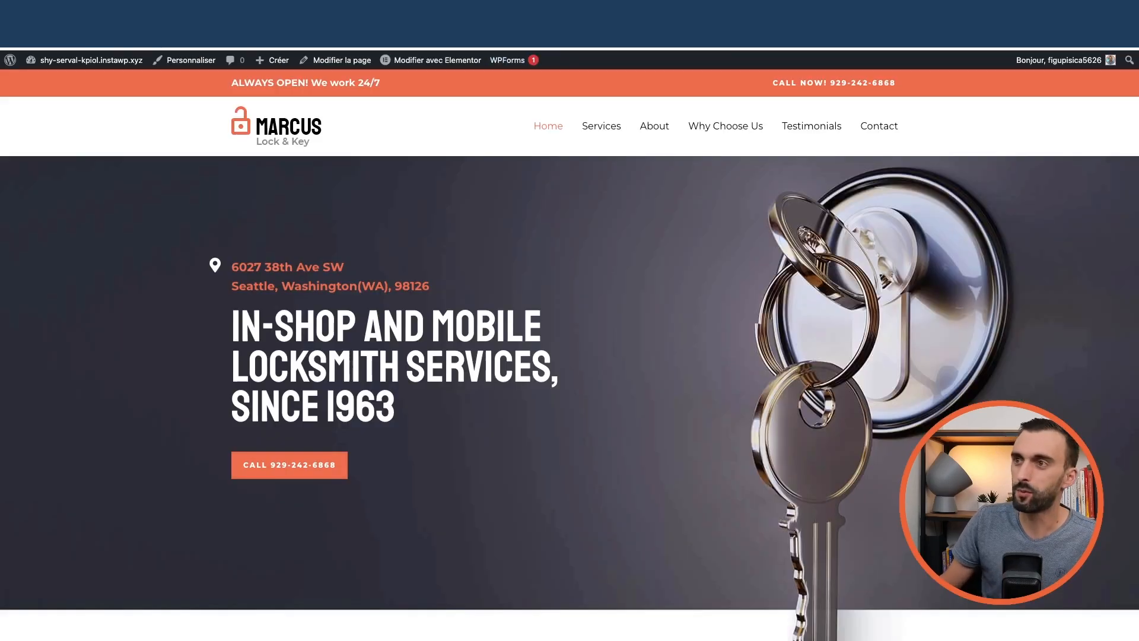
- Examine the embedded booking form on the published home page, trying its name fields and the October 25 time slots
scroll(597, 289, "down", 9)
scroll(597, 289, "down", 5)
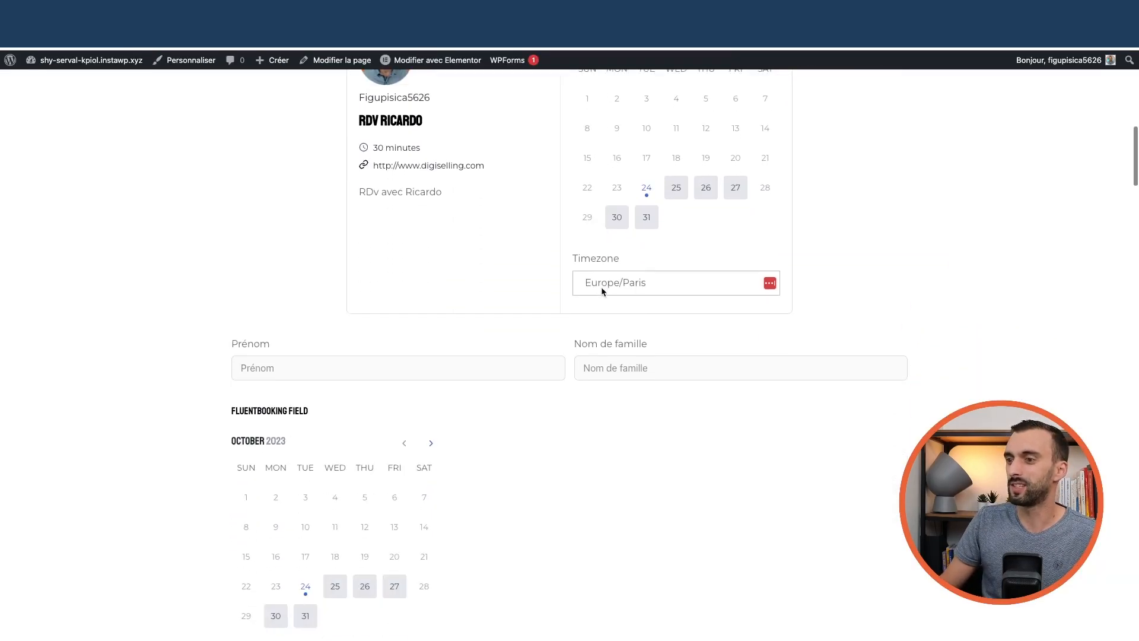
left_click(253, 188)
key("Tab")
left_click(335, 409)
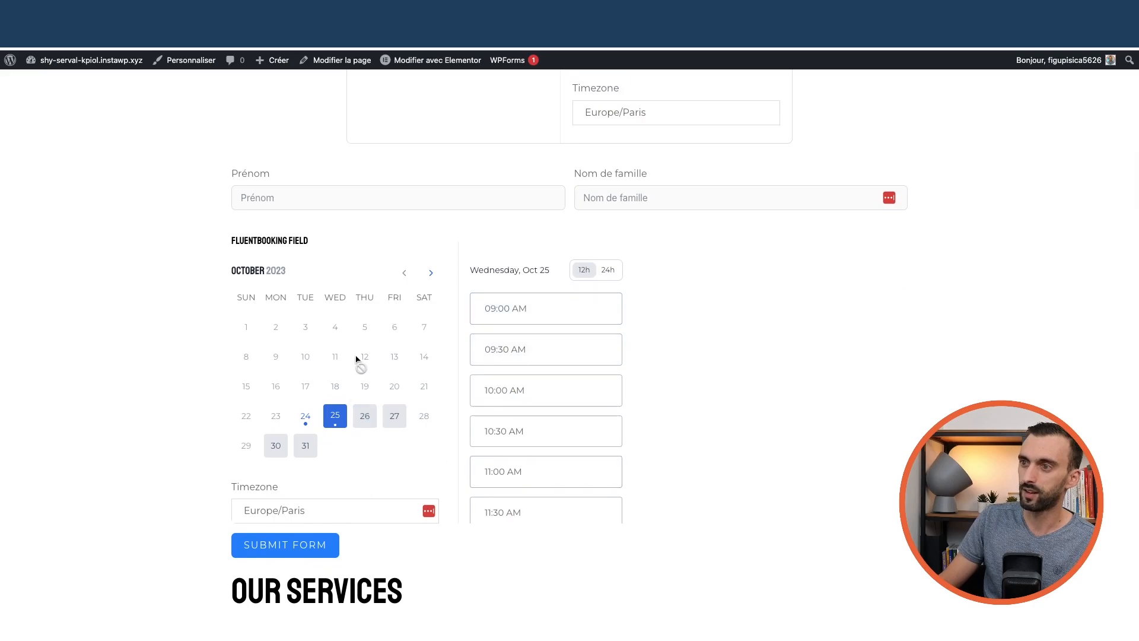
scroll(373, 356, "up", 3)
left_click(310, 382)
scroll(549, 290, "down", 4)
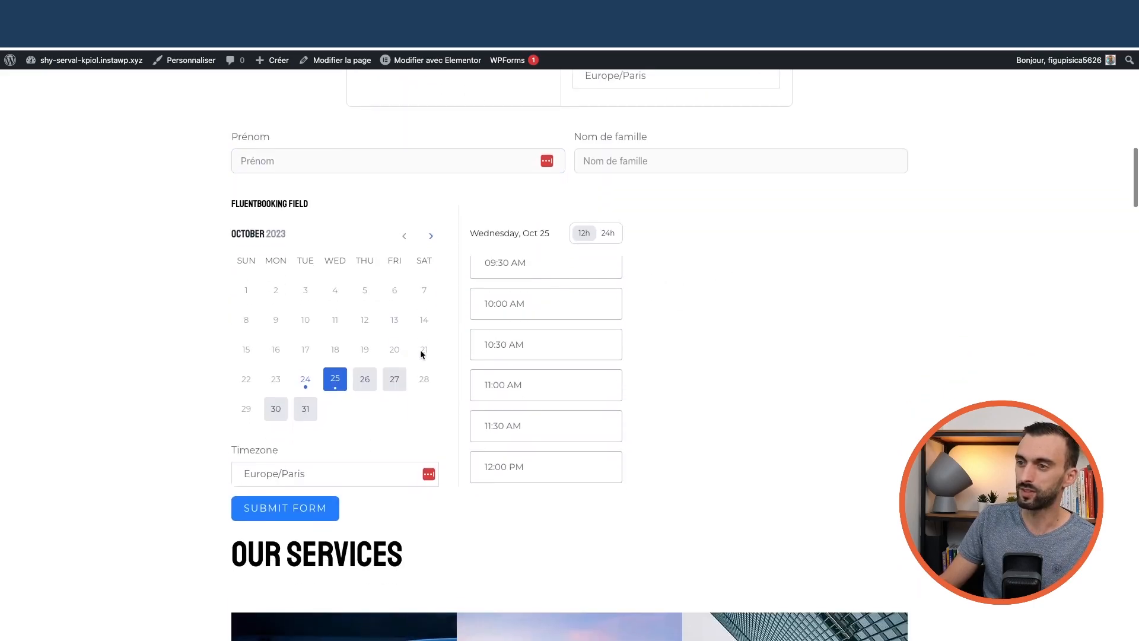
scroll(421, 353, "down", 2)
scroll(424, 355, "up", 3)
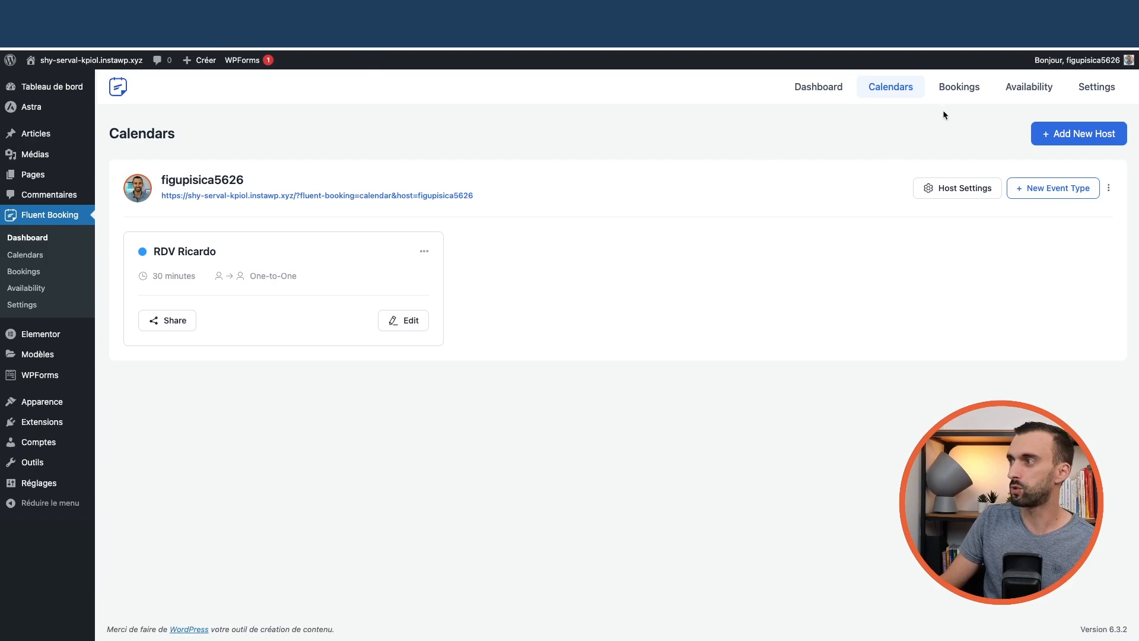
- Review the FluentBooking availability schedules and look through the general, Google Calendar / Meet and Zoom settings
left_click(1028, 88)
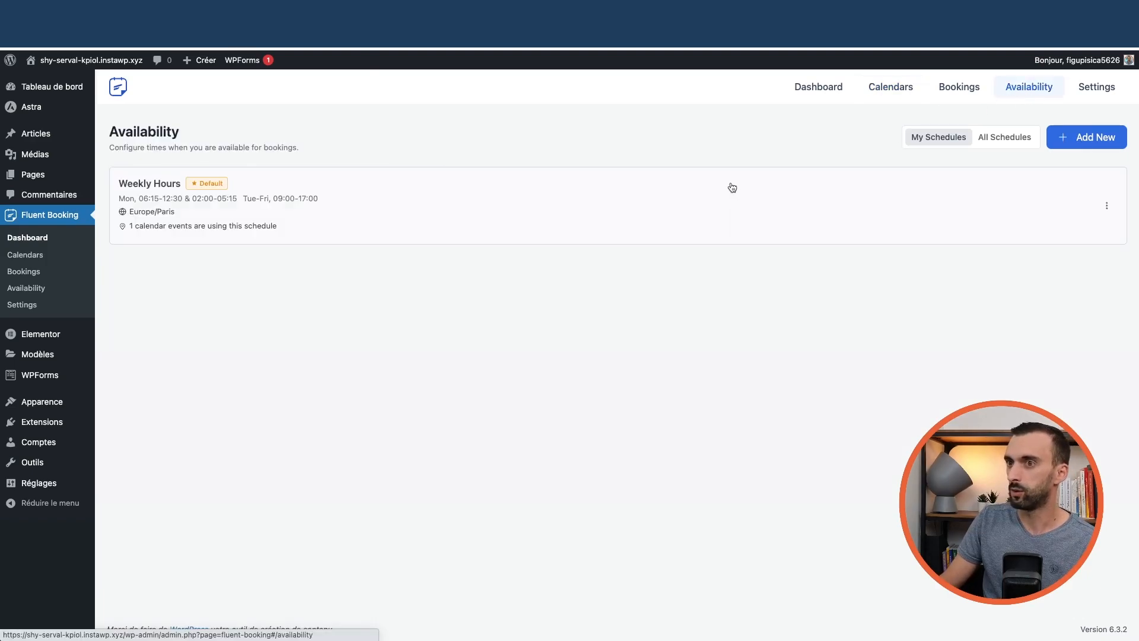
left_click(1095, 87)
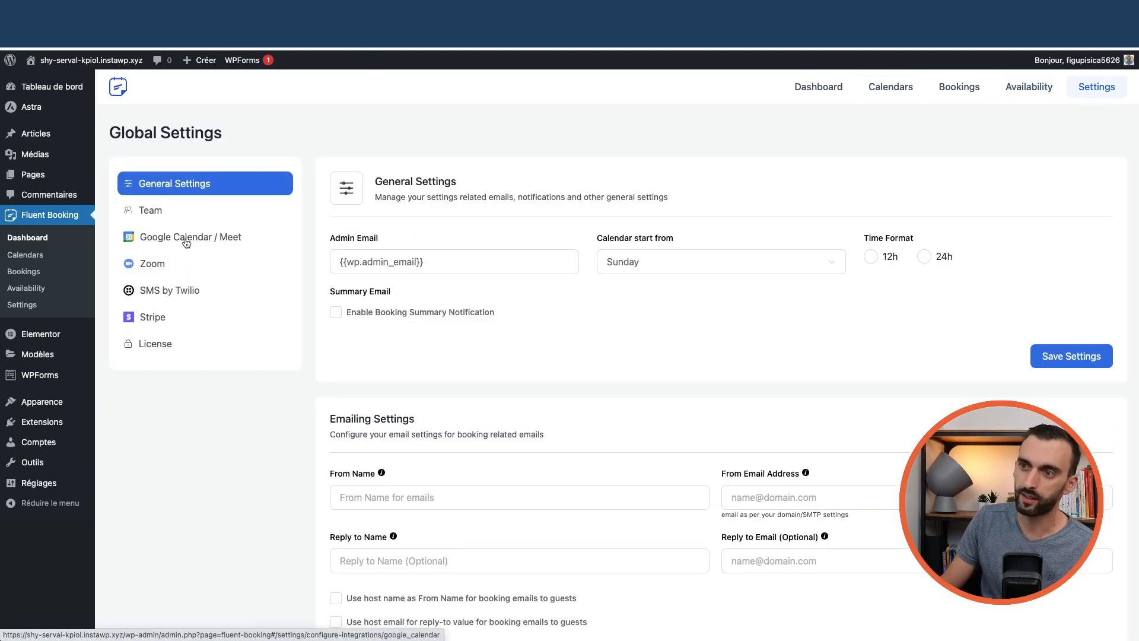
left_click(187, 242)
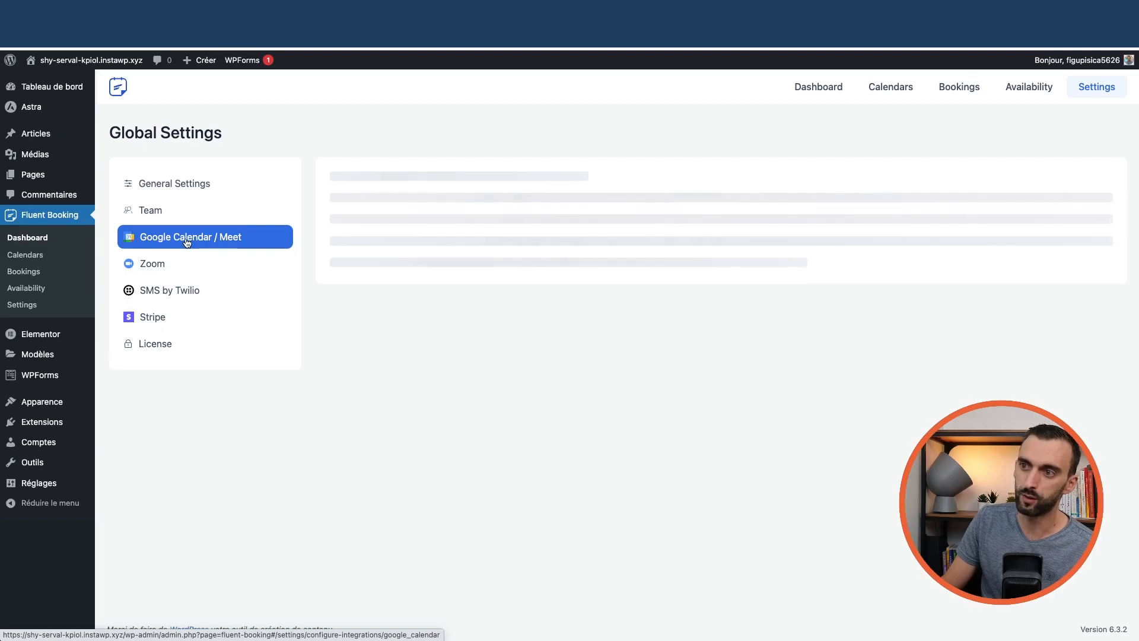
left_click(173, 270)
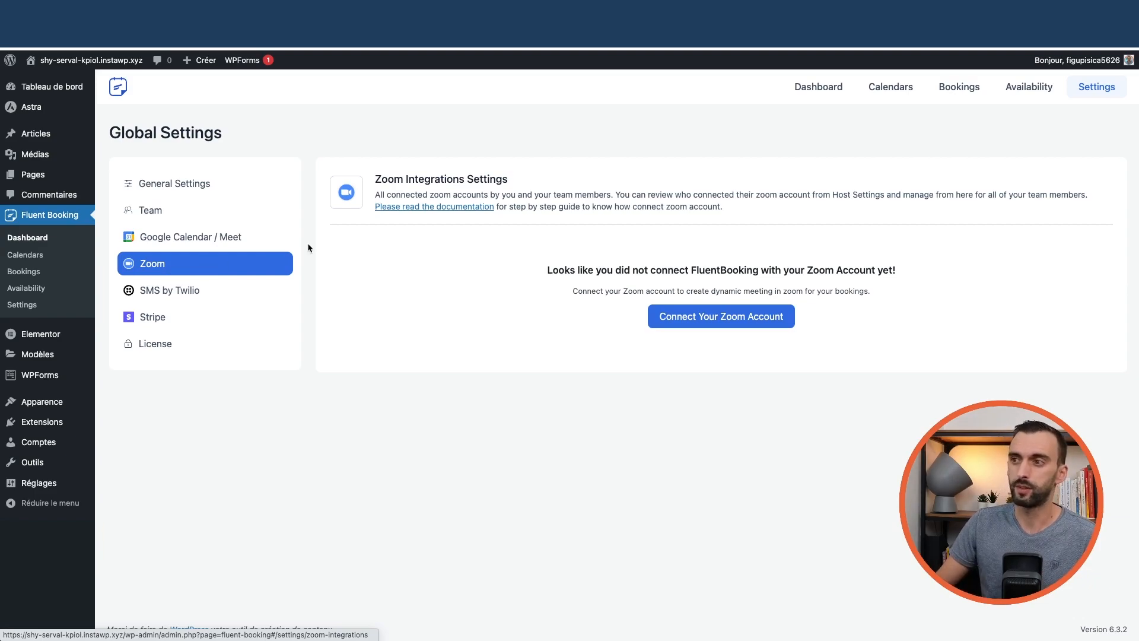
- Examine the Google Calendar / Meet configuration and skim its integration documentation, including the project and OAuth consent instructions
left_click(184, 237)
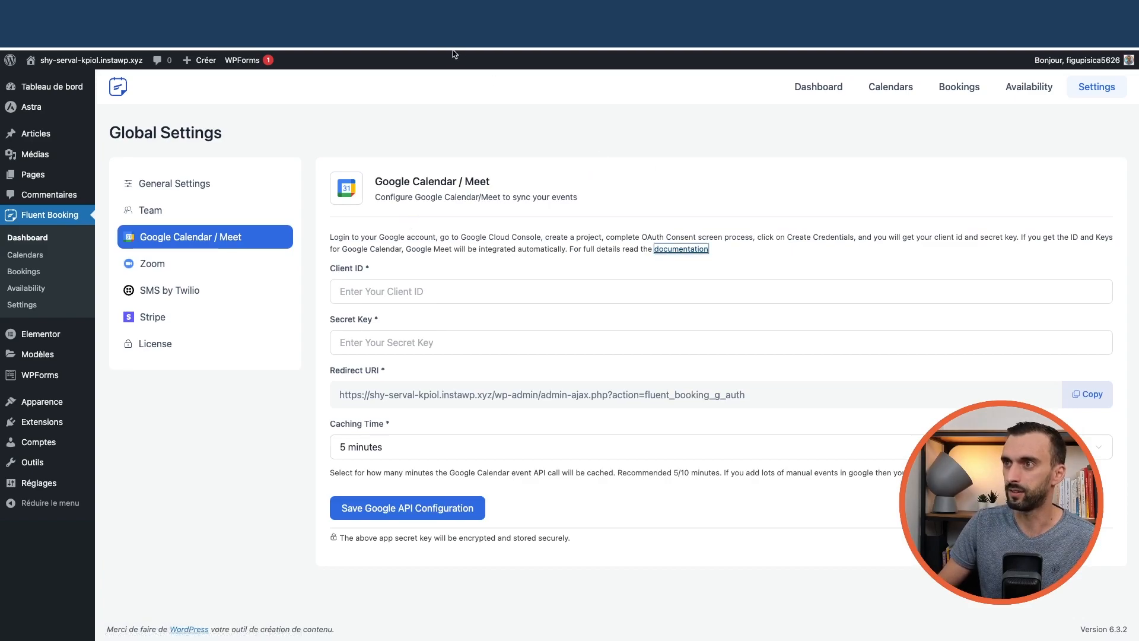
scroll(550, 268, "down", 10)
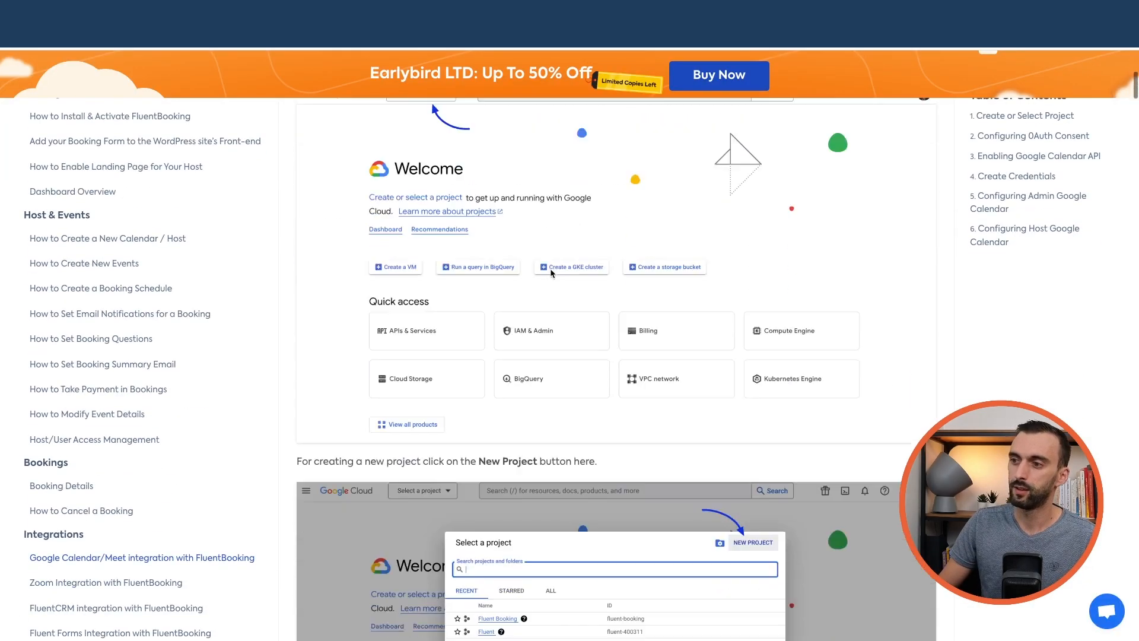
scroll(552, 269, "down", 20)
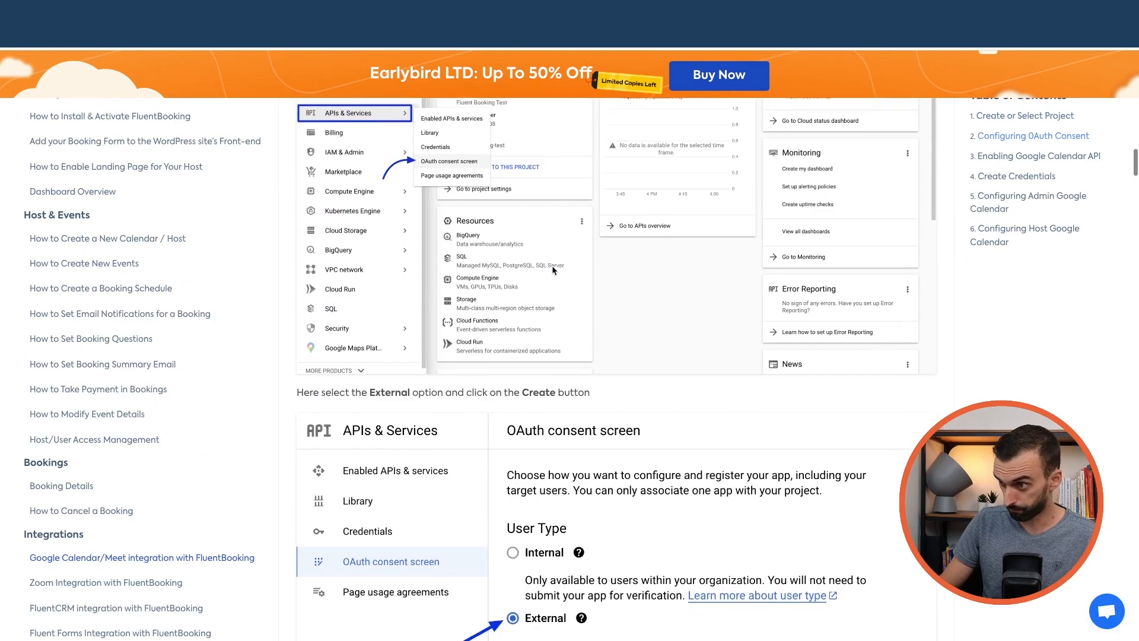
scroll(556, 270, "down", 2)
key("ctrl+w")
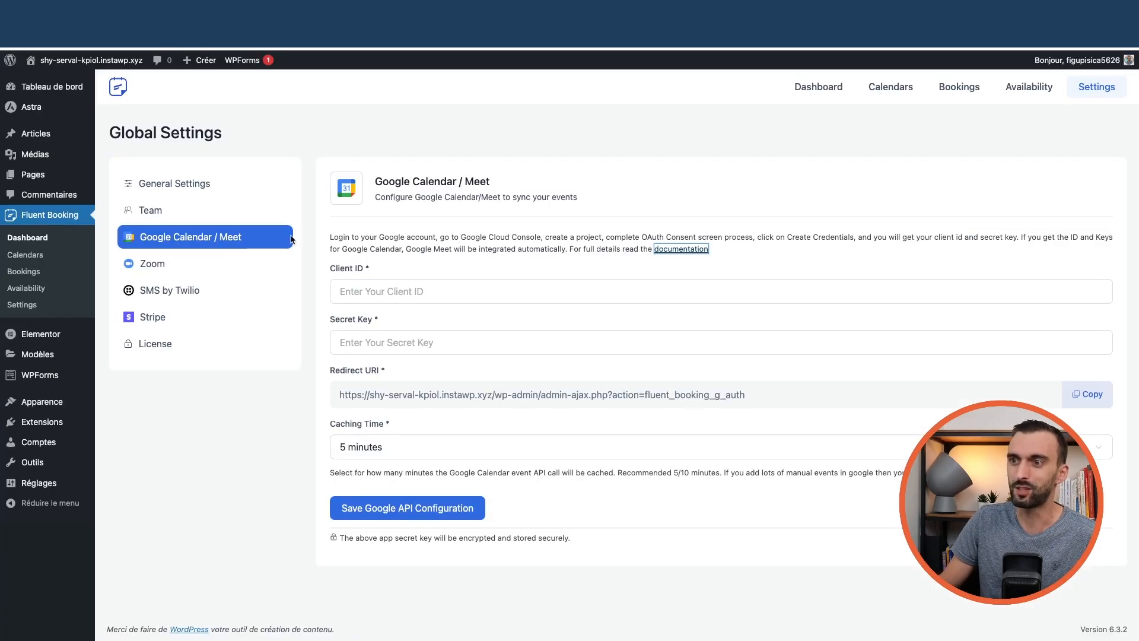
- Examine the Zoom integration settings and skim the linked documentation on creating a Zoom app and its credentials
left_click(196, 271)
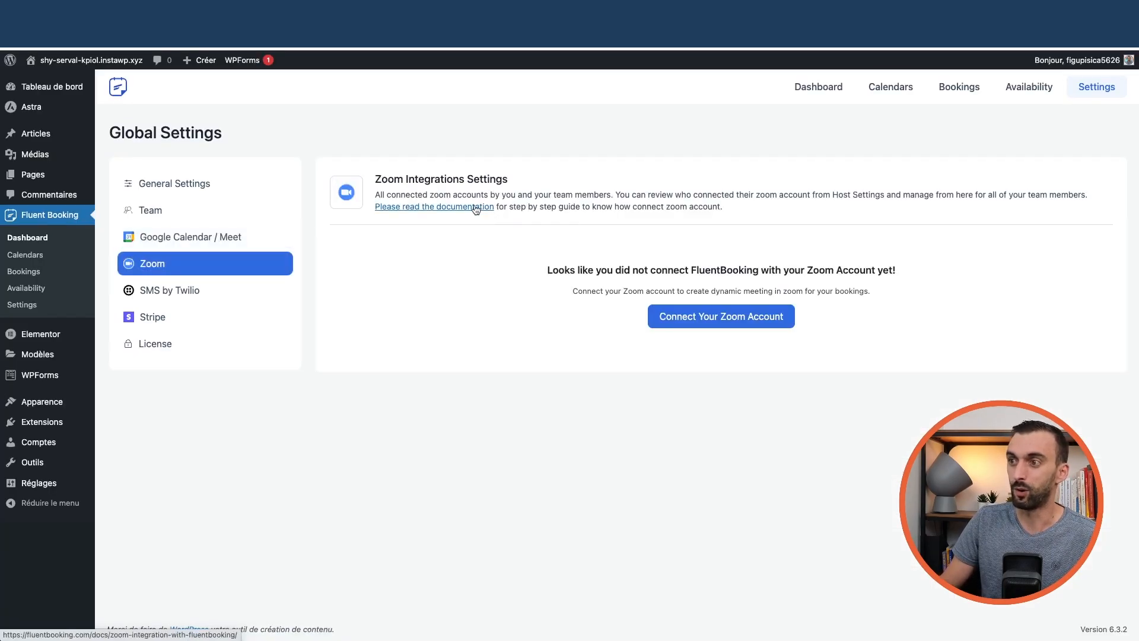
left_click(475, 209)
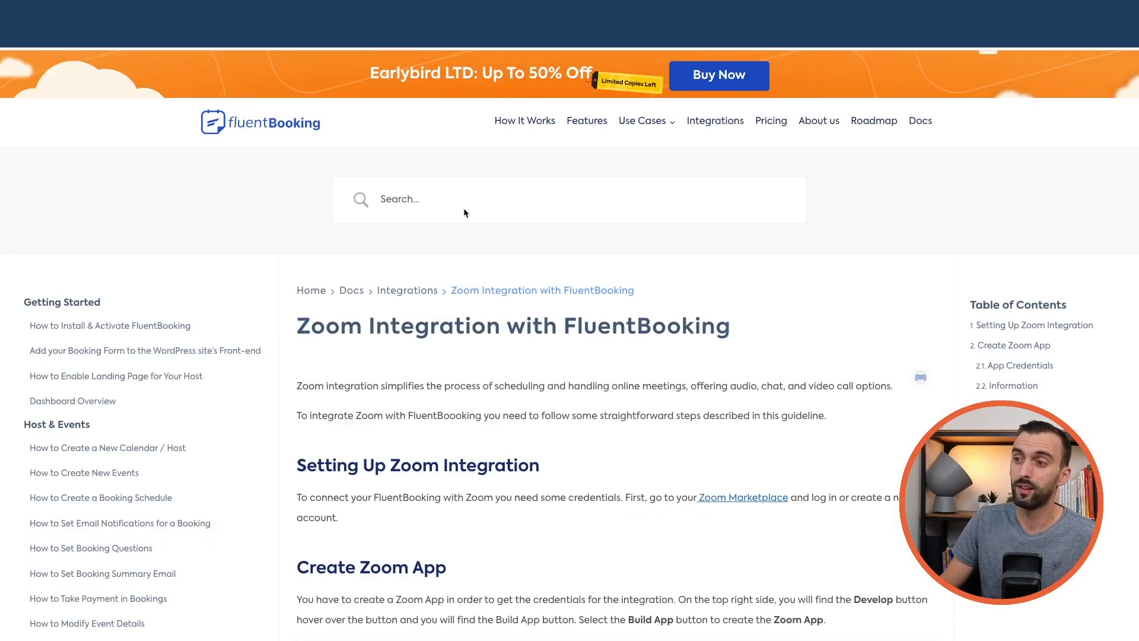
scroll(424, 279, "down", 15)
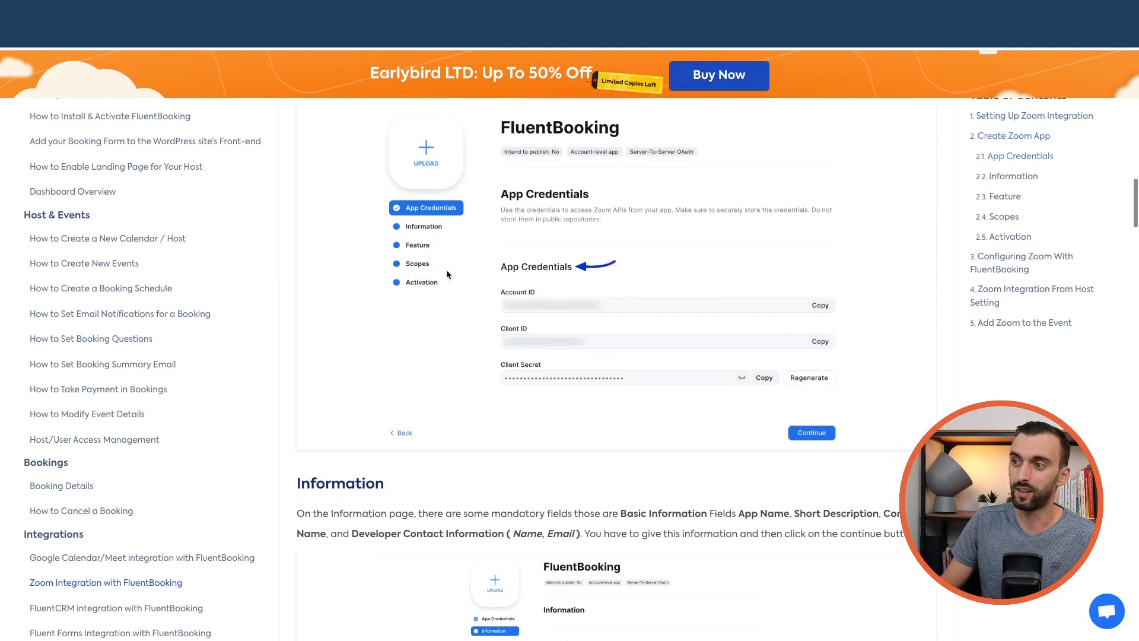
key("ctrl+w")
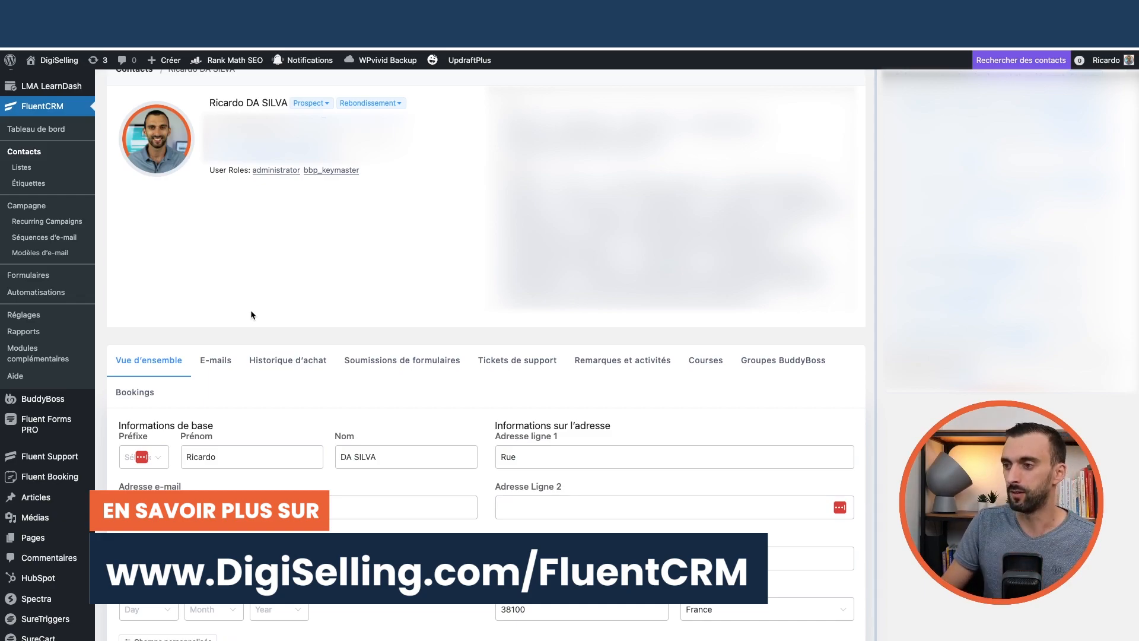
- View the contact's bookings in FluentCRM, and create an automation funnel named Test fluentbooking with the New Booking (Fluent Booking) trigger
left_click(136, 396)
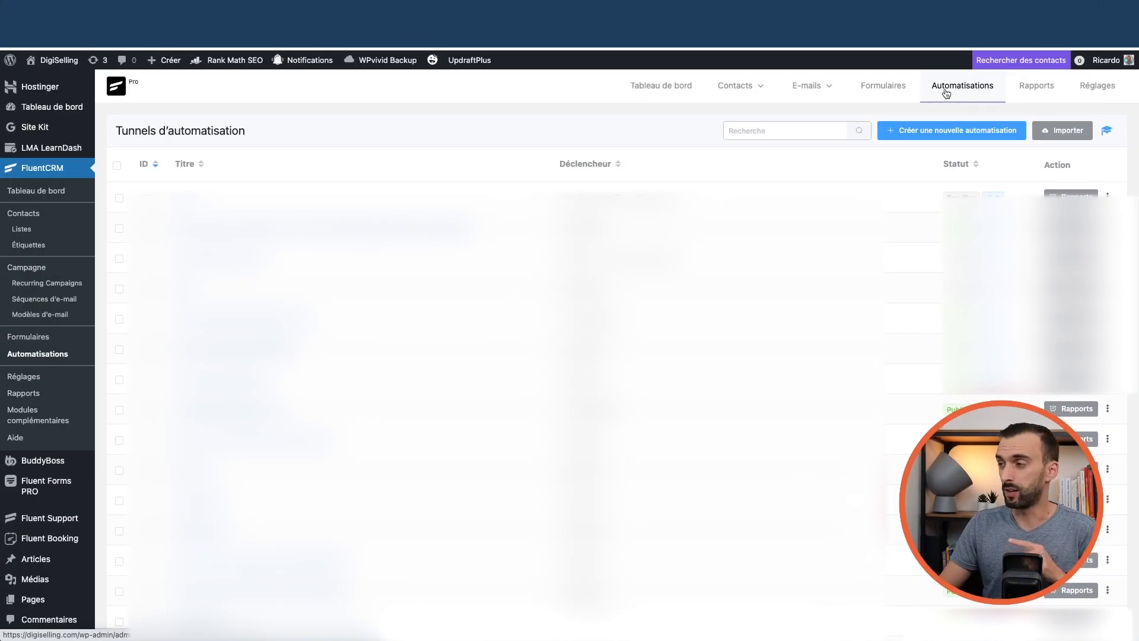
left_click(937, 134)
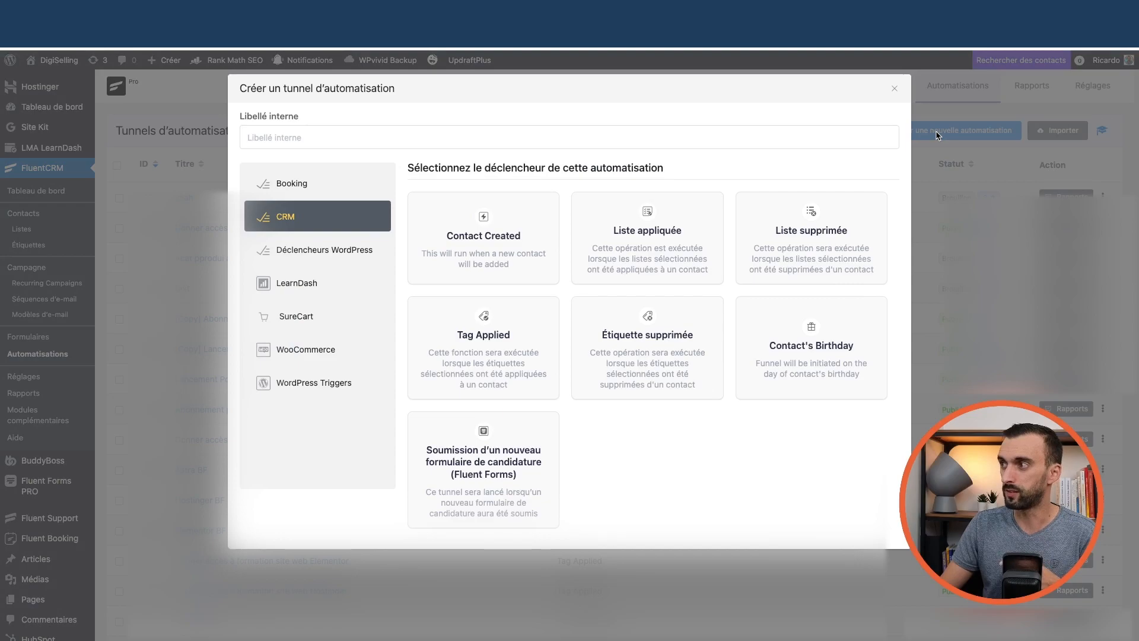
left_click(285, 189)
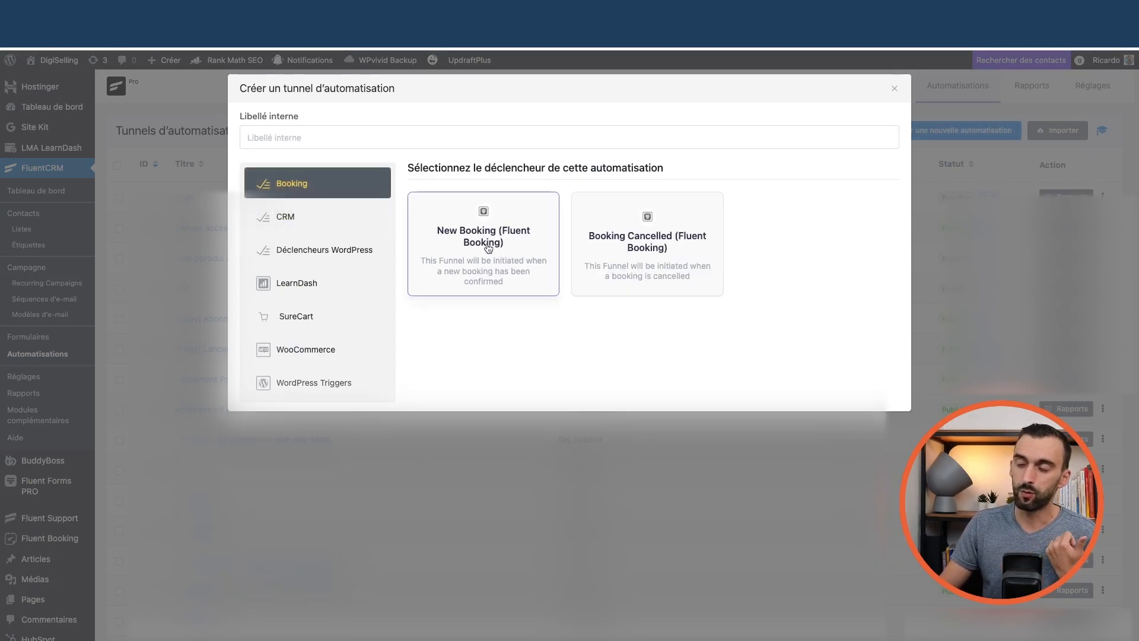
left_click(348, 143)
type("Test fluentbooking")
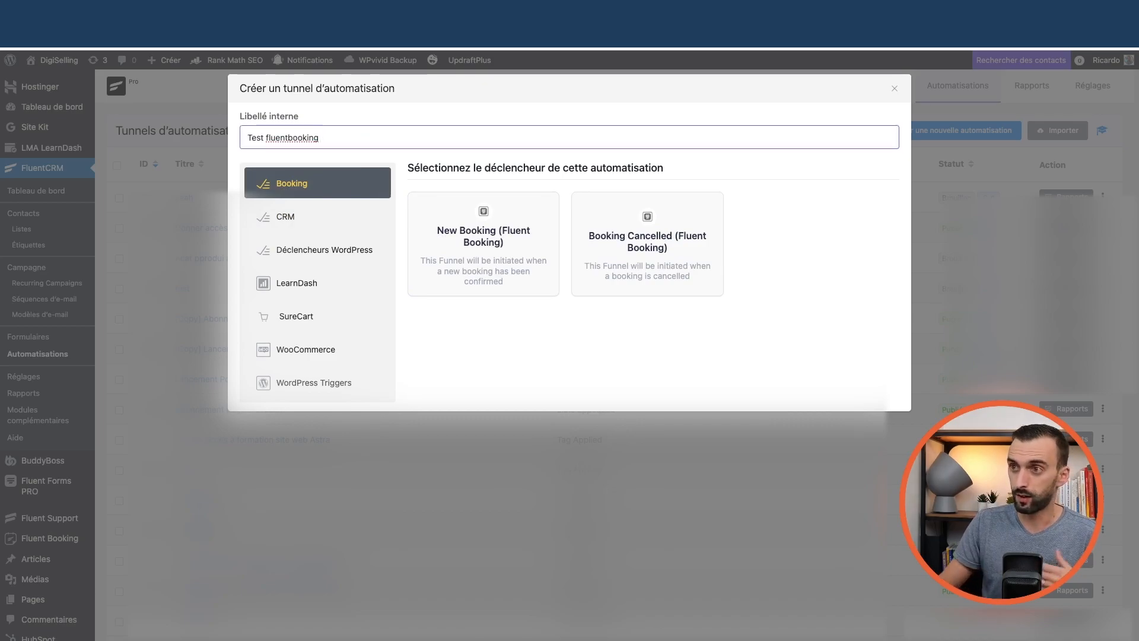
left_click(498, 253)
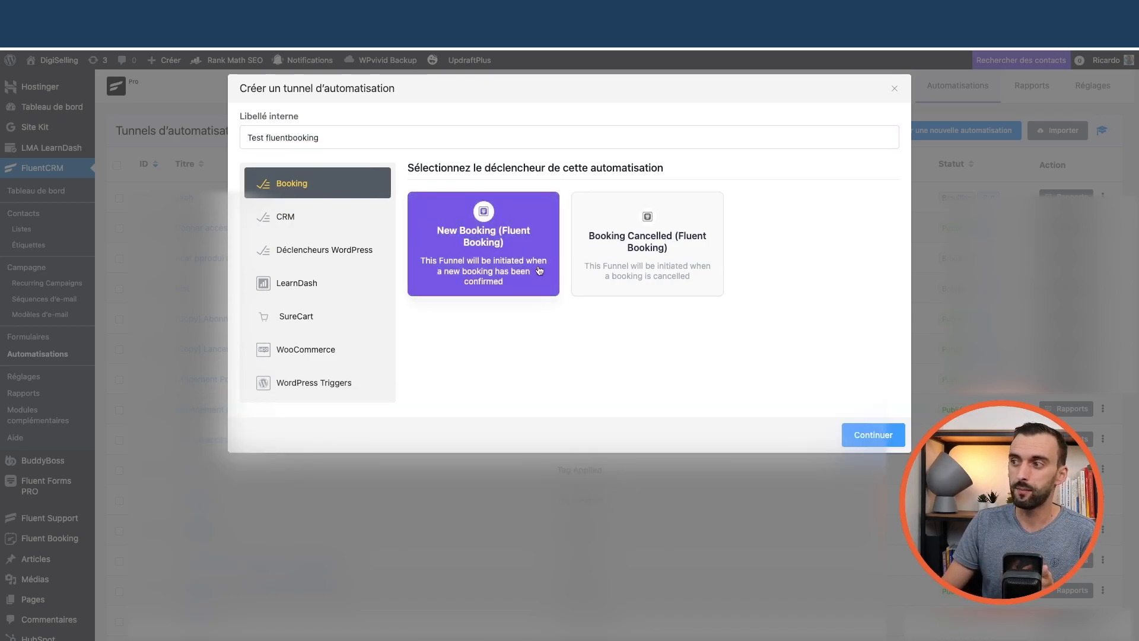
left_click(862, 436)
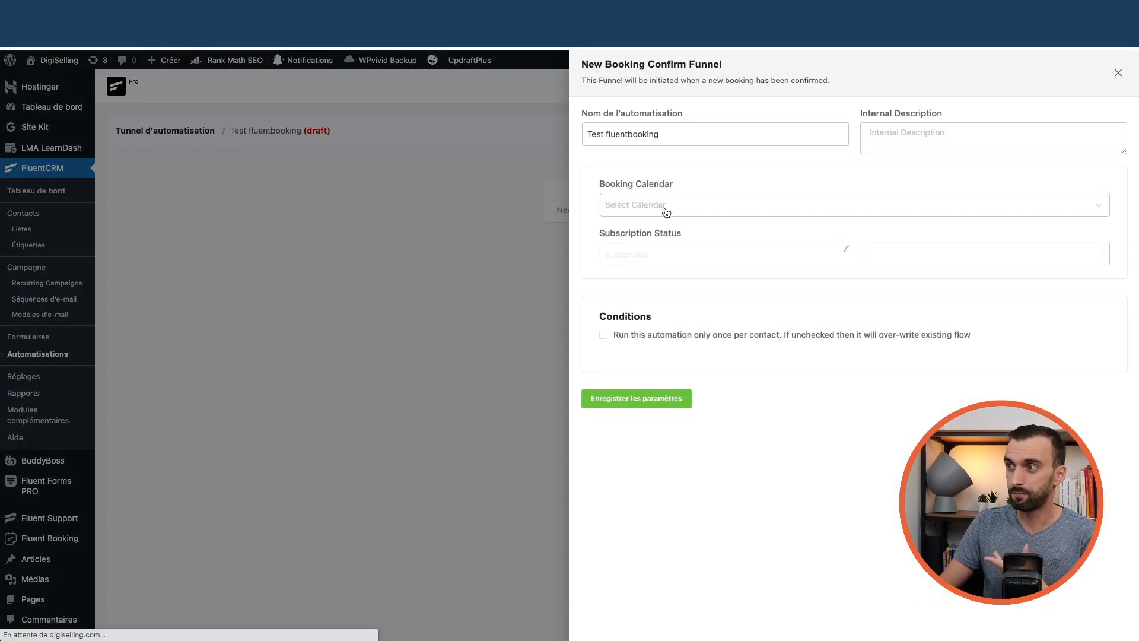
- Check the trigger's booking calendar choices, keep the subscription status Abonné, and save the New Booking trigger settings
left_click(662, 211)
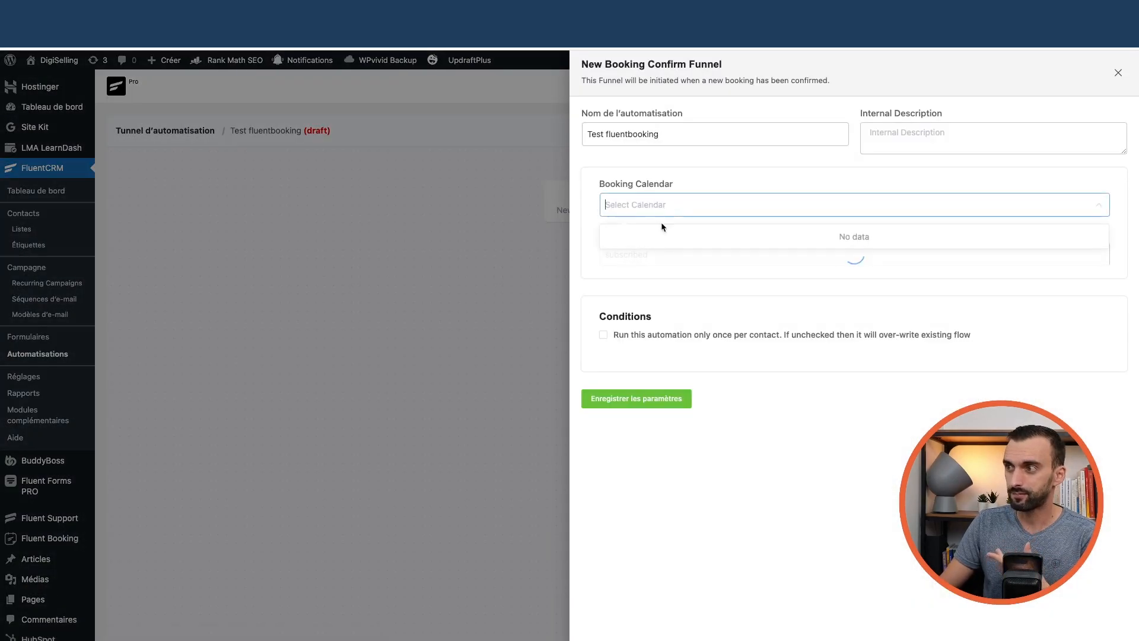
left_click(647, 209)
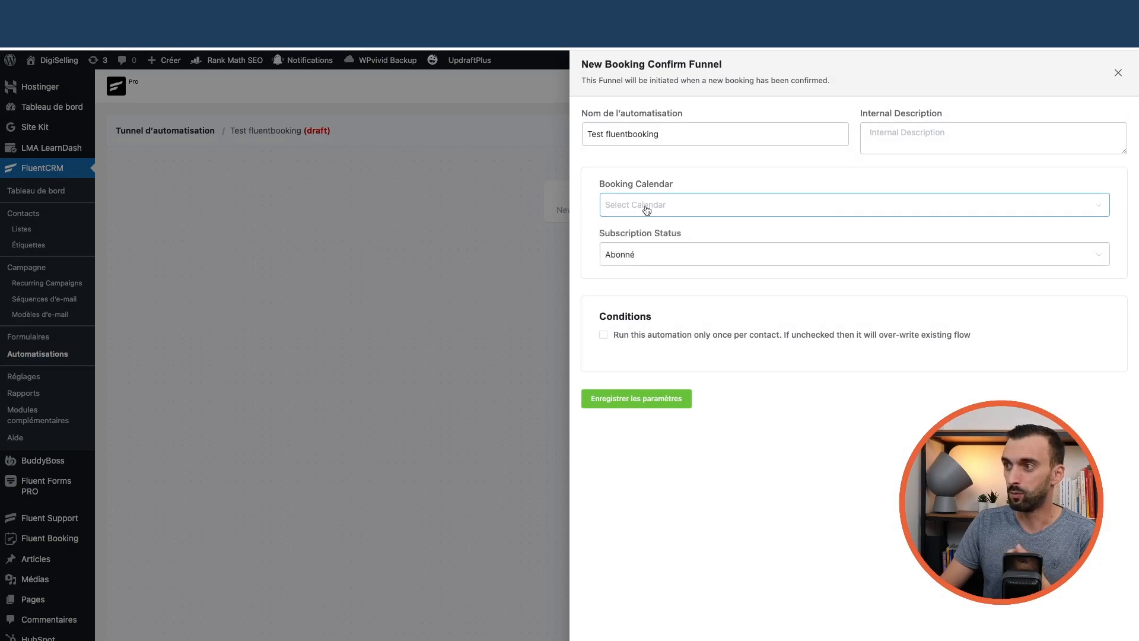
left_click(687, 255)
left_click(651, 289)
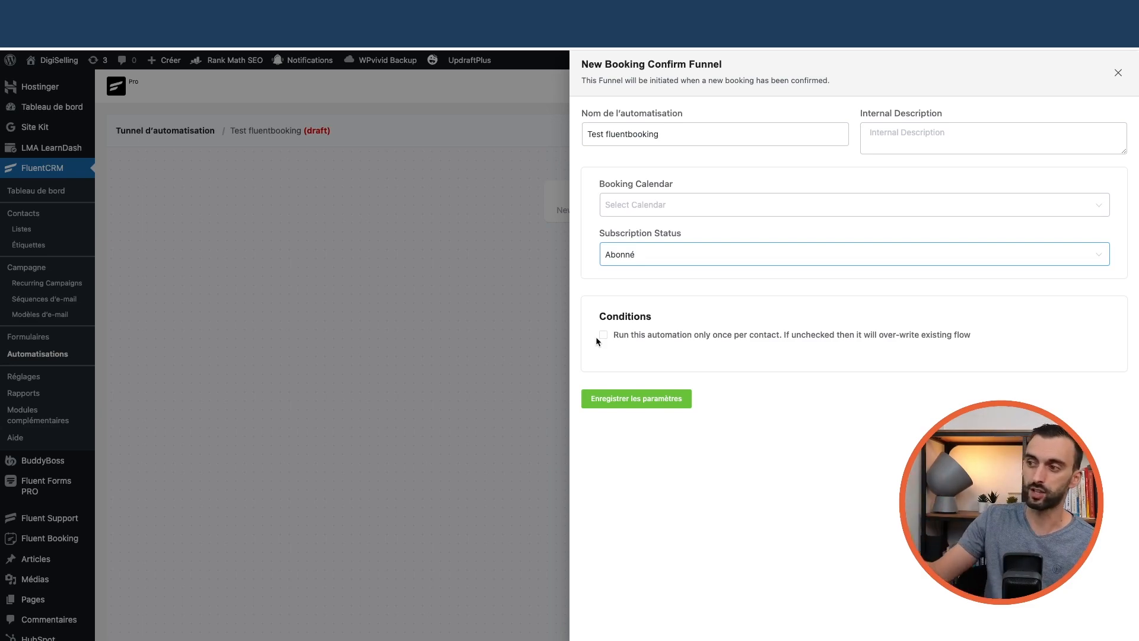
left_click(651, 400)
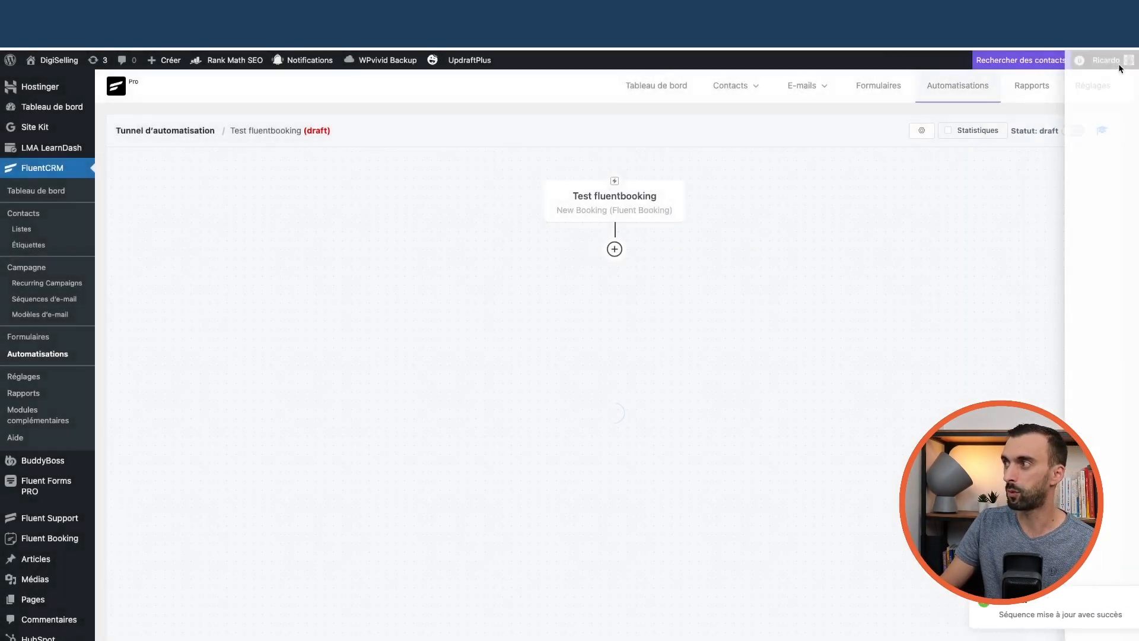
- Add an Envoyer un e-mail personnalisé action after the New Booking trigger and review its recipient, subject and body settings
left_click(617, 250)
scroll(728, 328, "down", 5)
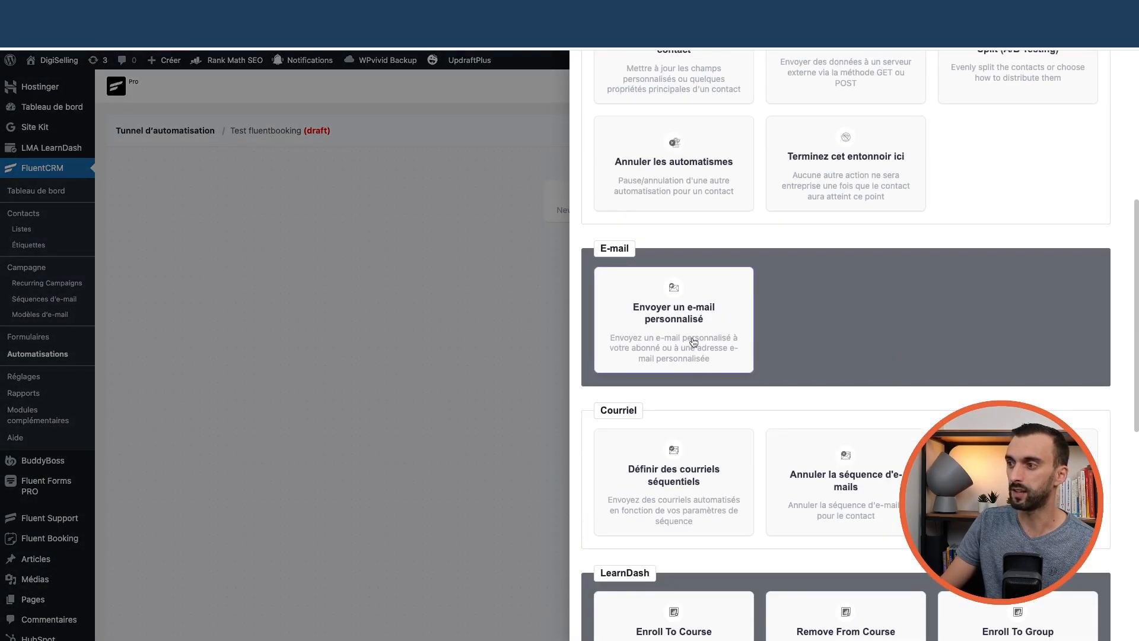
left_click(690, 336)
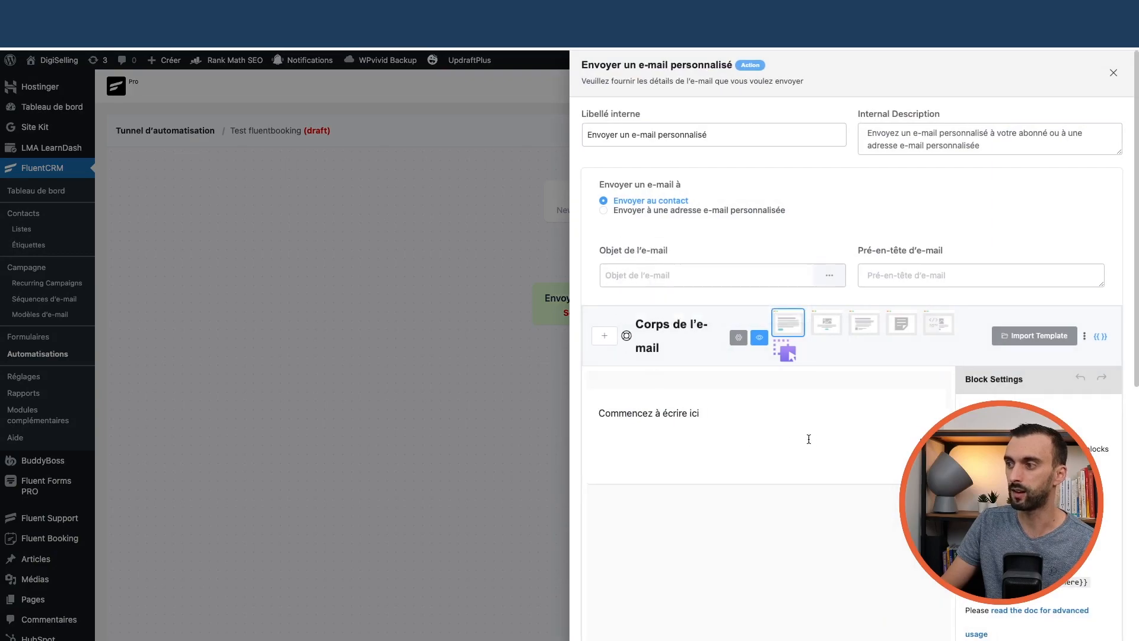
scroll(746, 427, "down", 5)
scroll(745, 418, "up", 5)
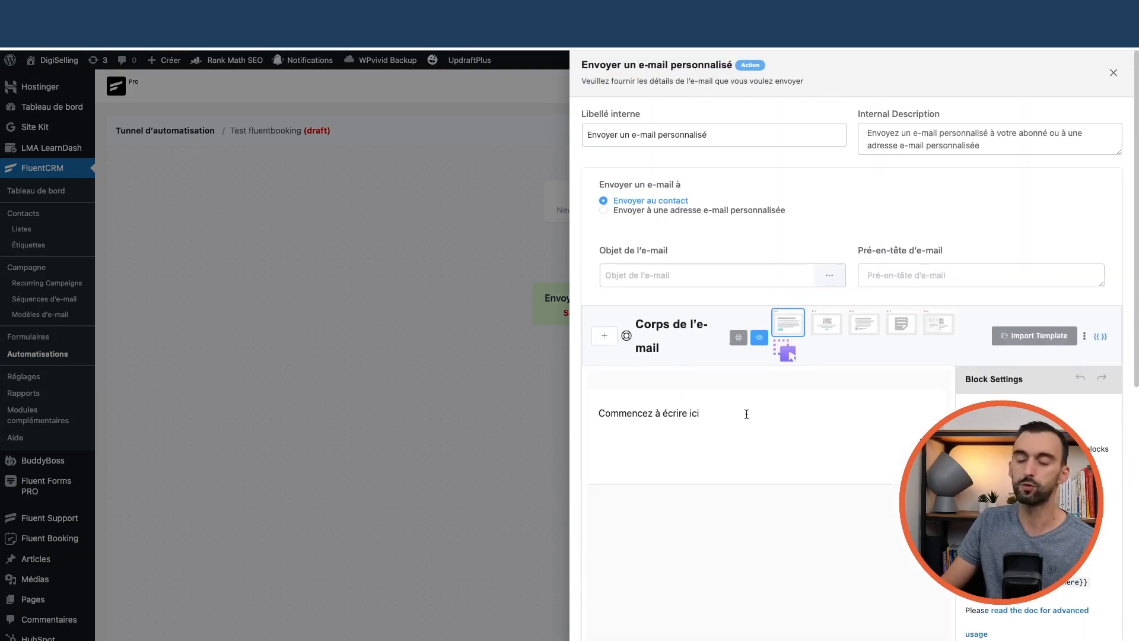
scroll(746, 416, "down", 3)
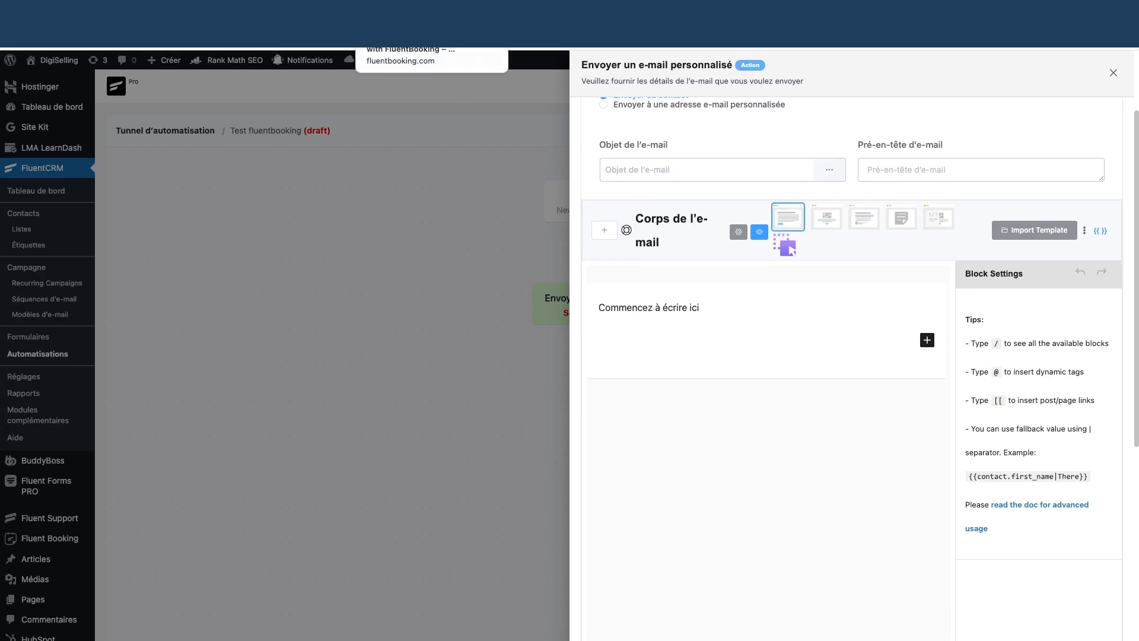
- Switch to the FluentBooking website, skim the home page's feature sections, and examine the lifetime licence pricing and included features
left_click(630, 17)
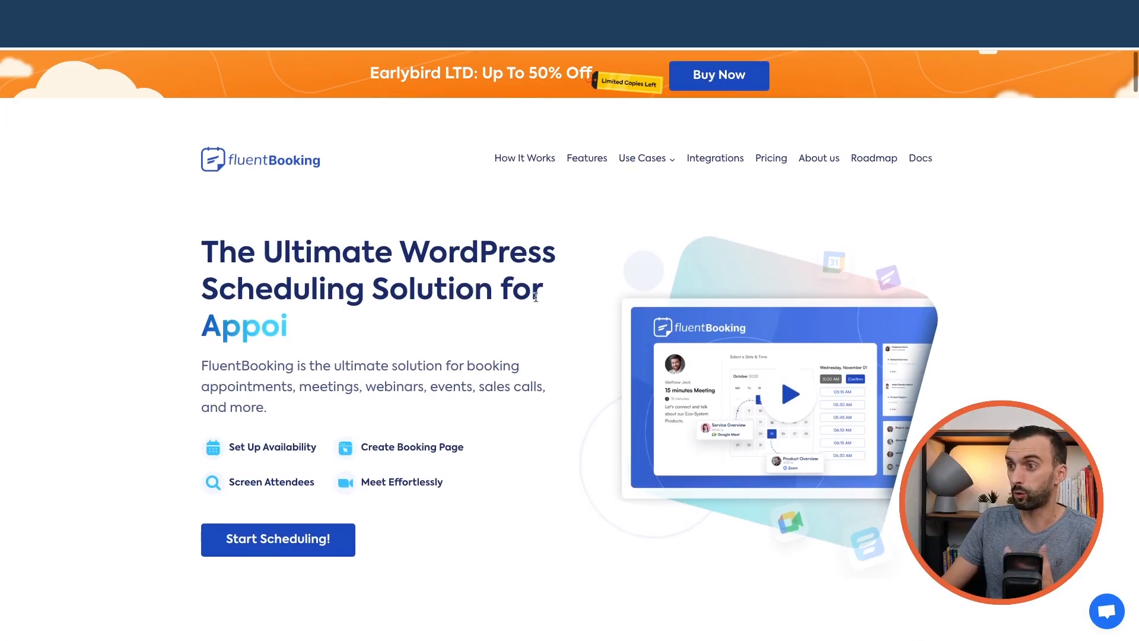
scroll(455, 264, "down", 1)
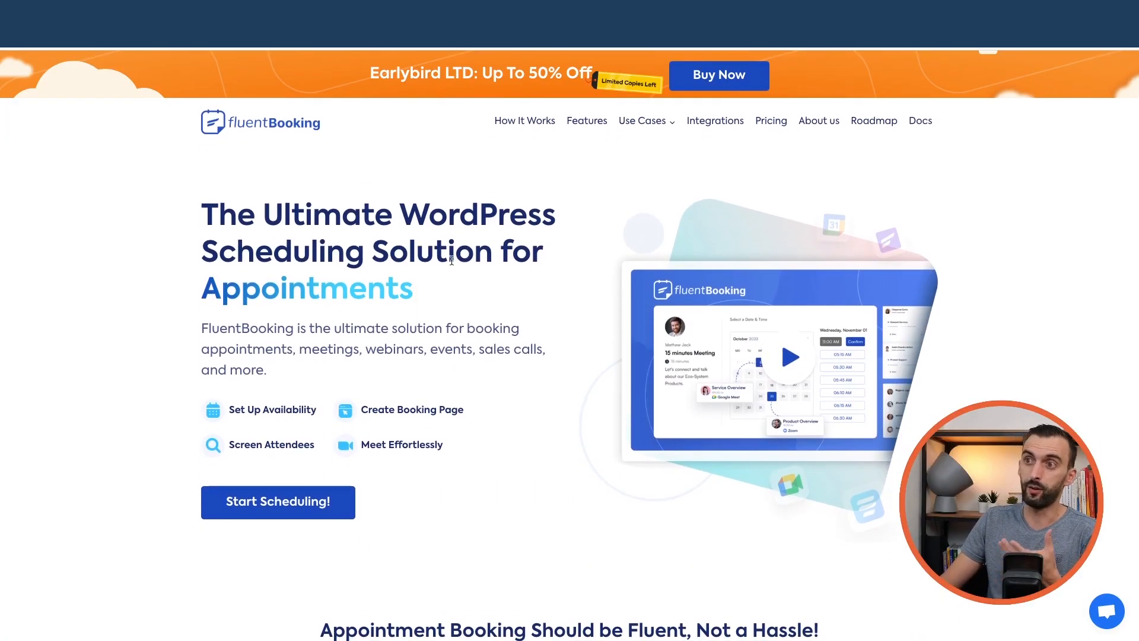
scroll(455, 264, "down", 2)
scroll(454, 265, "down", 20)
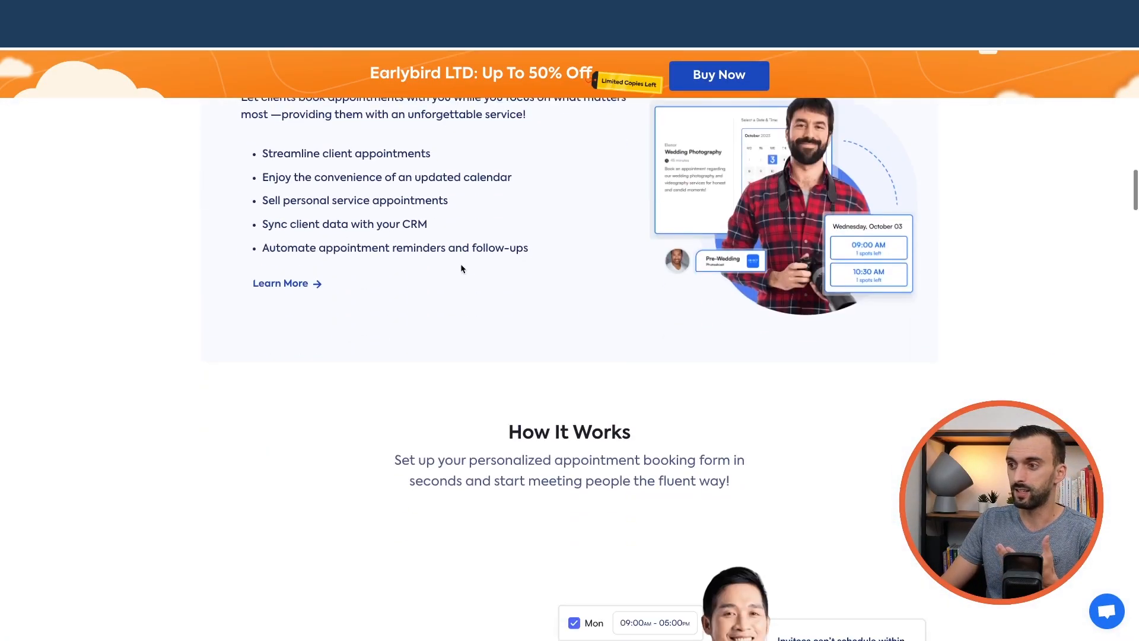
scroll(516, 295, "down", 20)
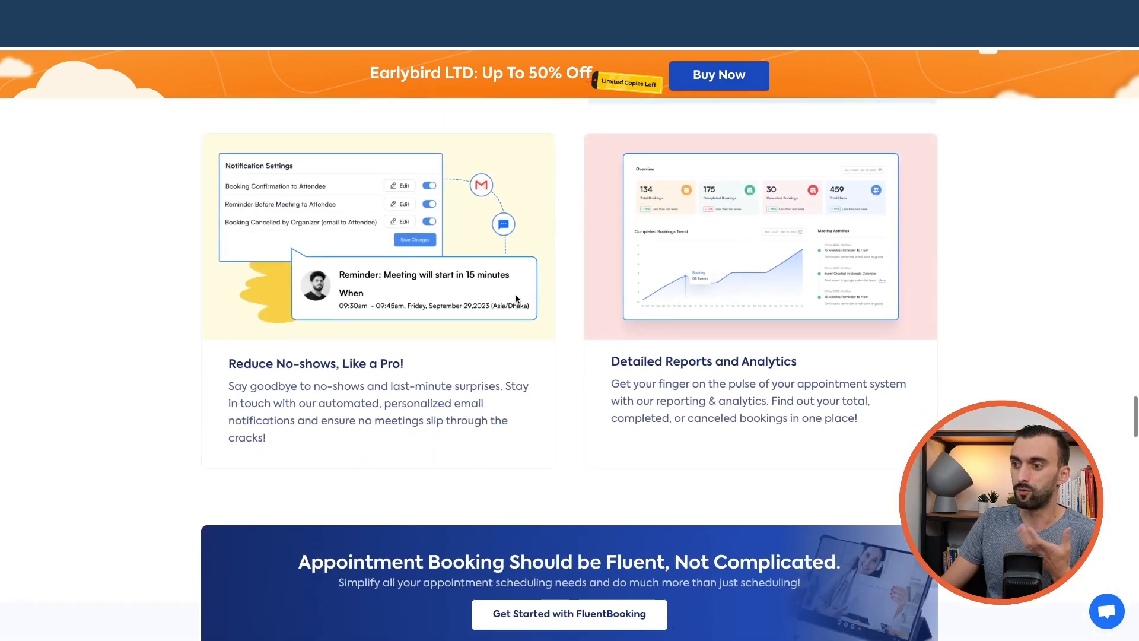
scroll(516, 299, "down", 20)
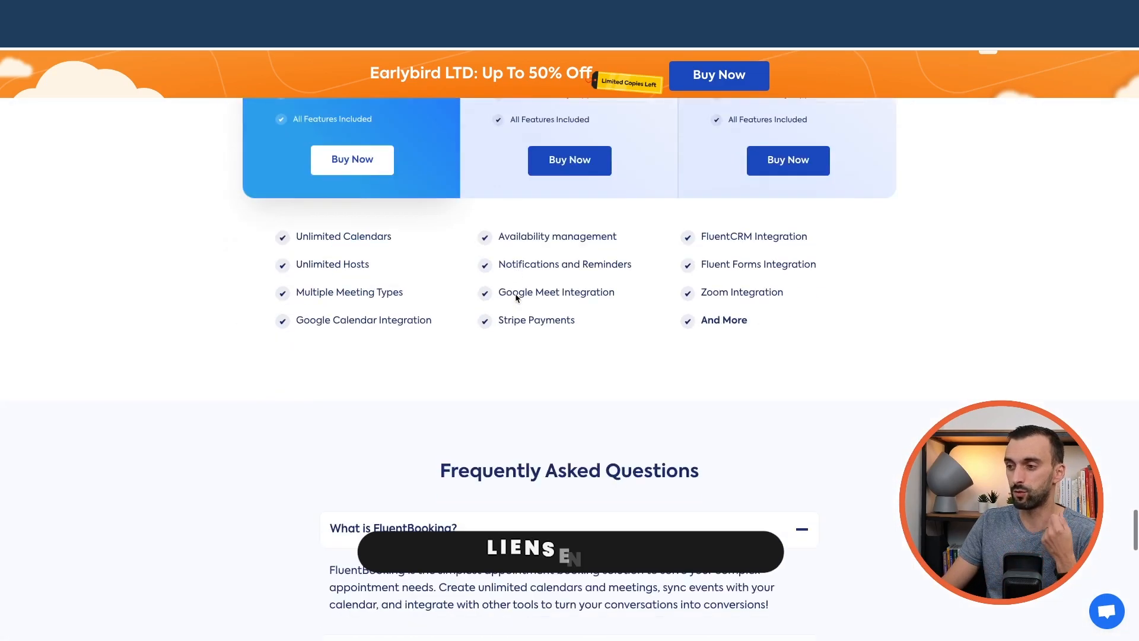
scroll(516, 297, "down", 8)
scroll(517, 297, "up", 15)
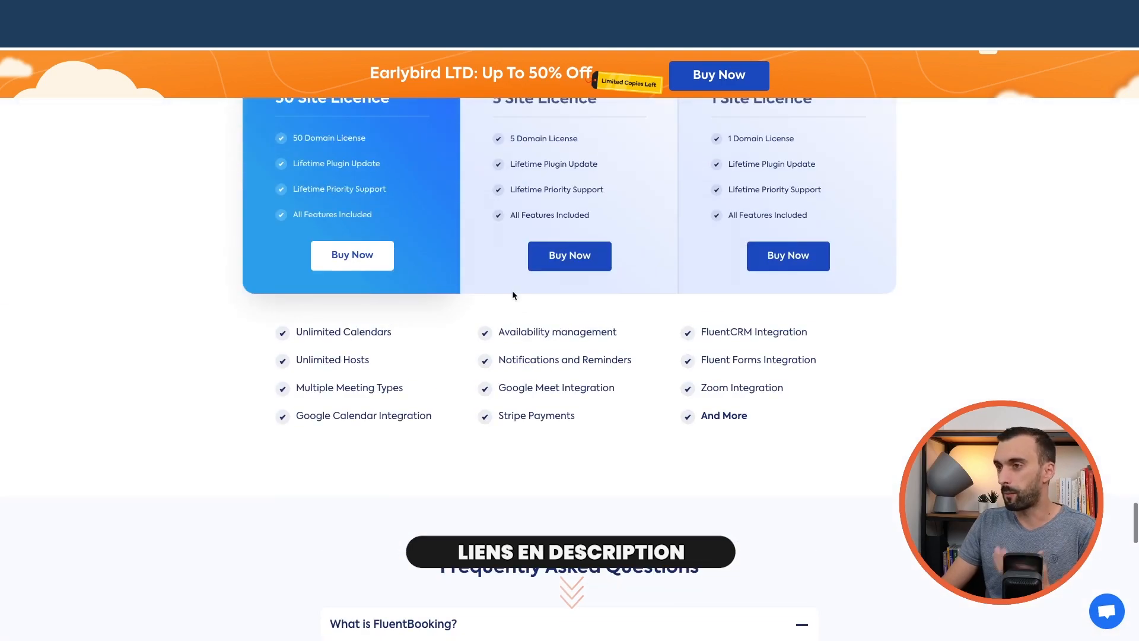
scroll(516, 295, "up", 2)
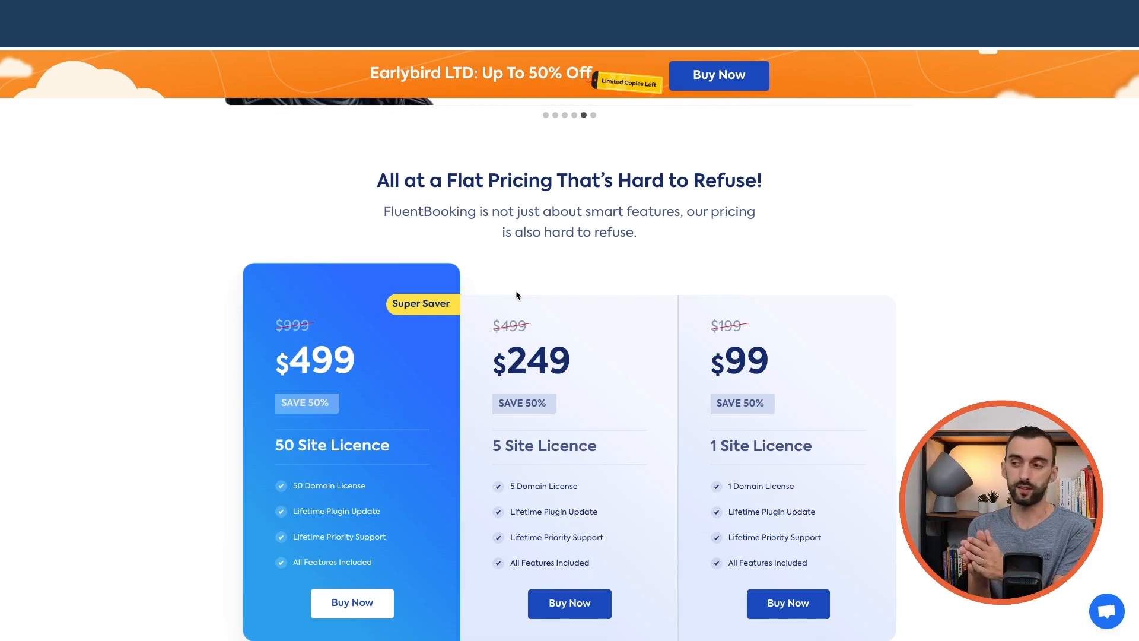
scroll(594, 297, "down", 2)
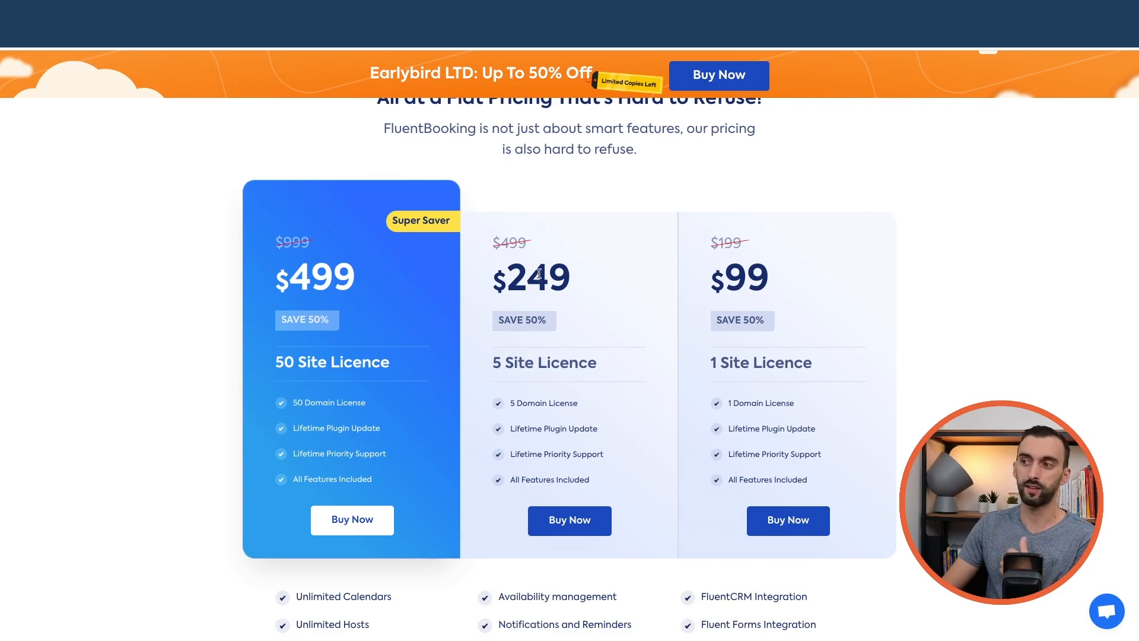
double_click(507, 273)
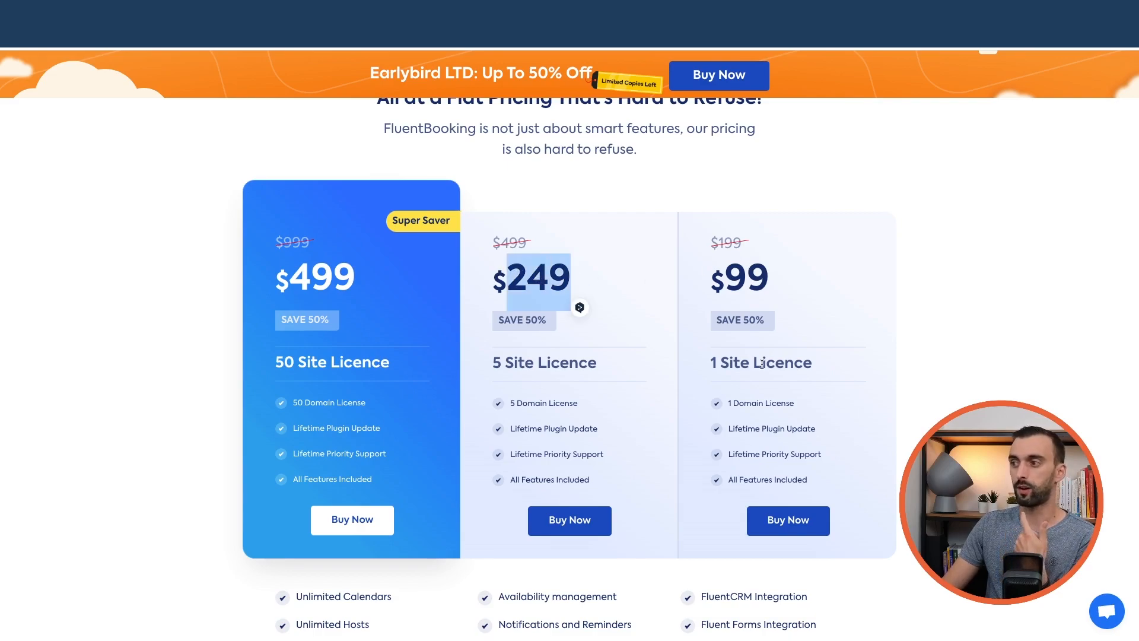